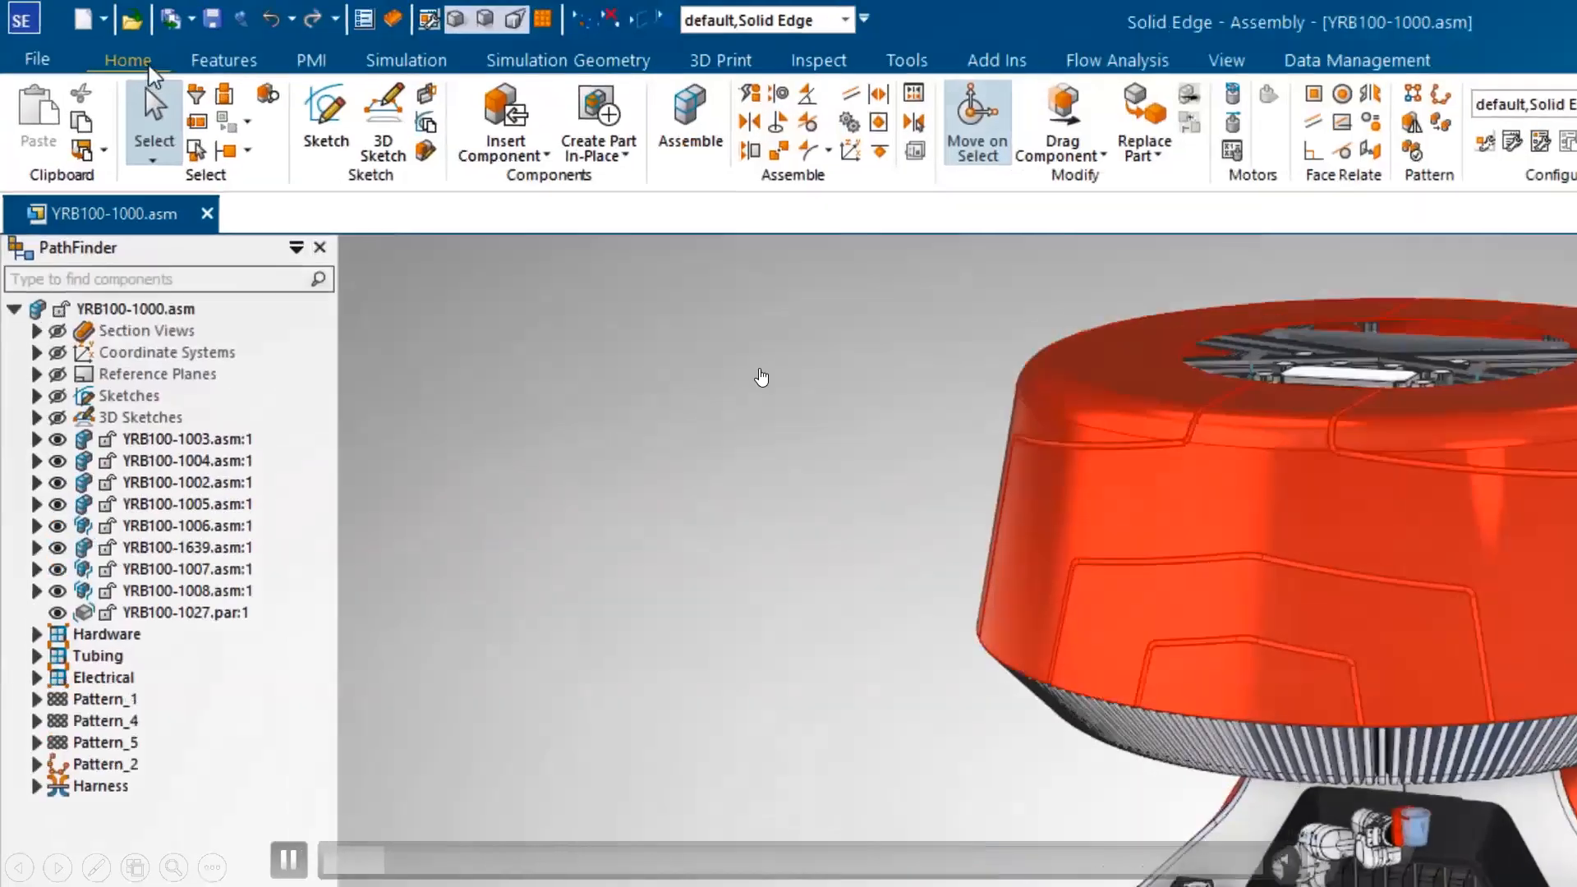
left_click(159, 42)
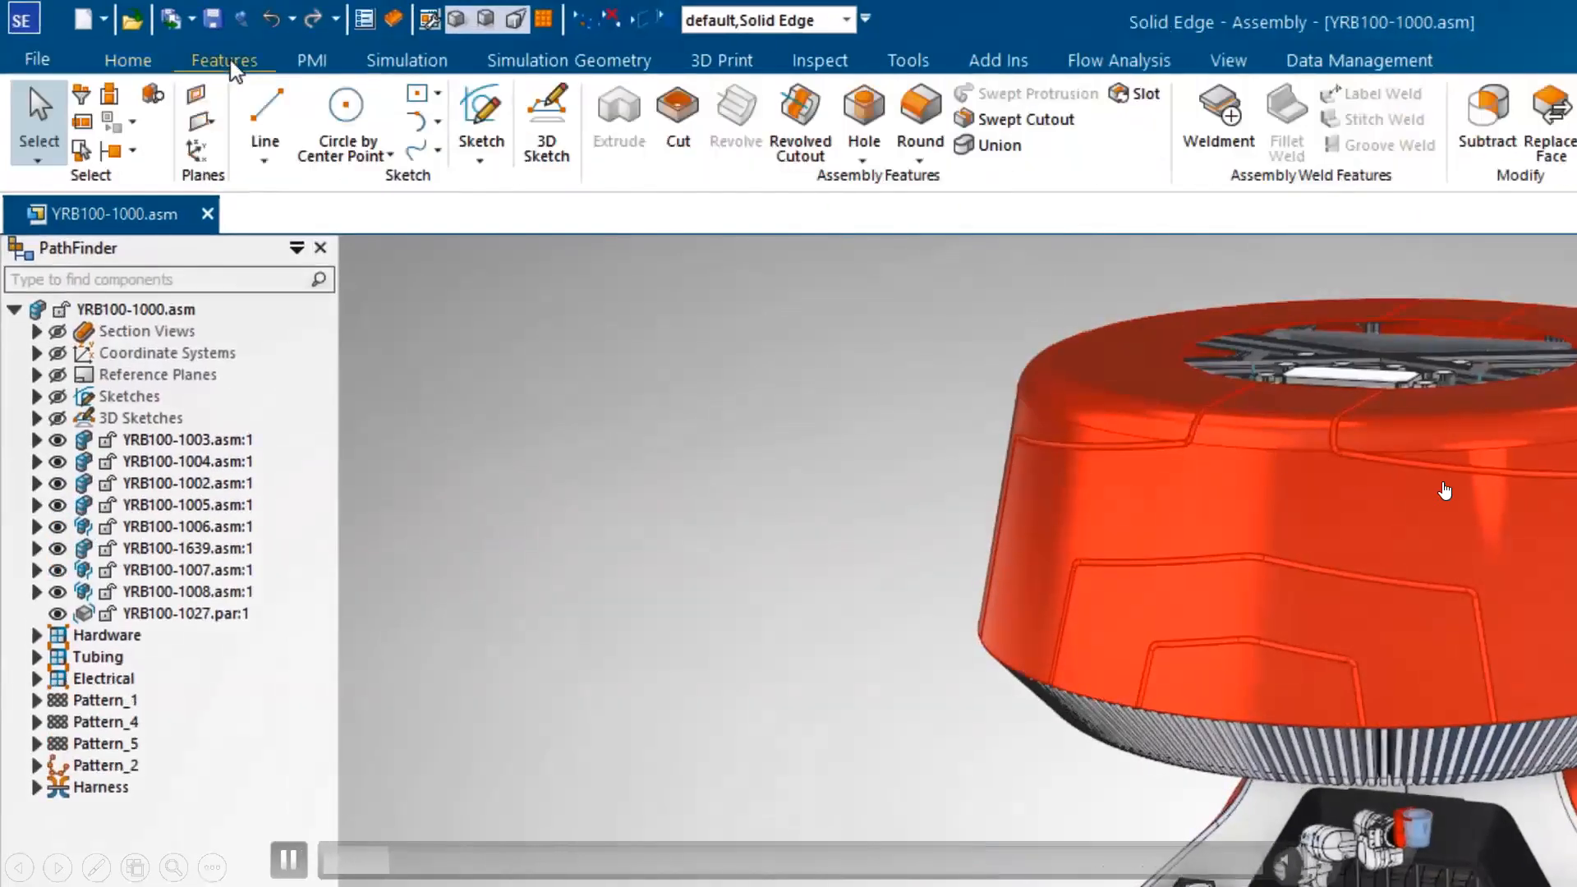
left_click(313, 61)
left_click(907, 61)
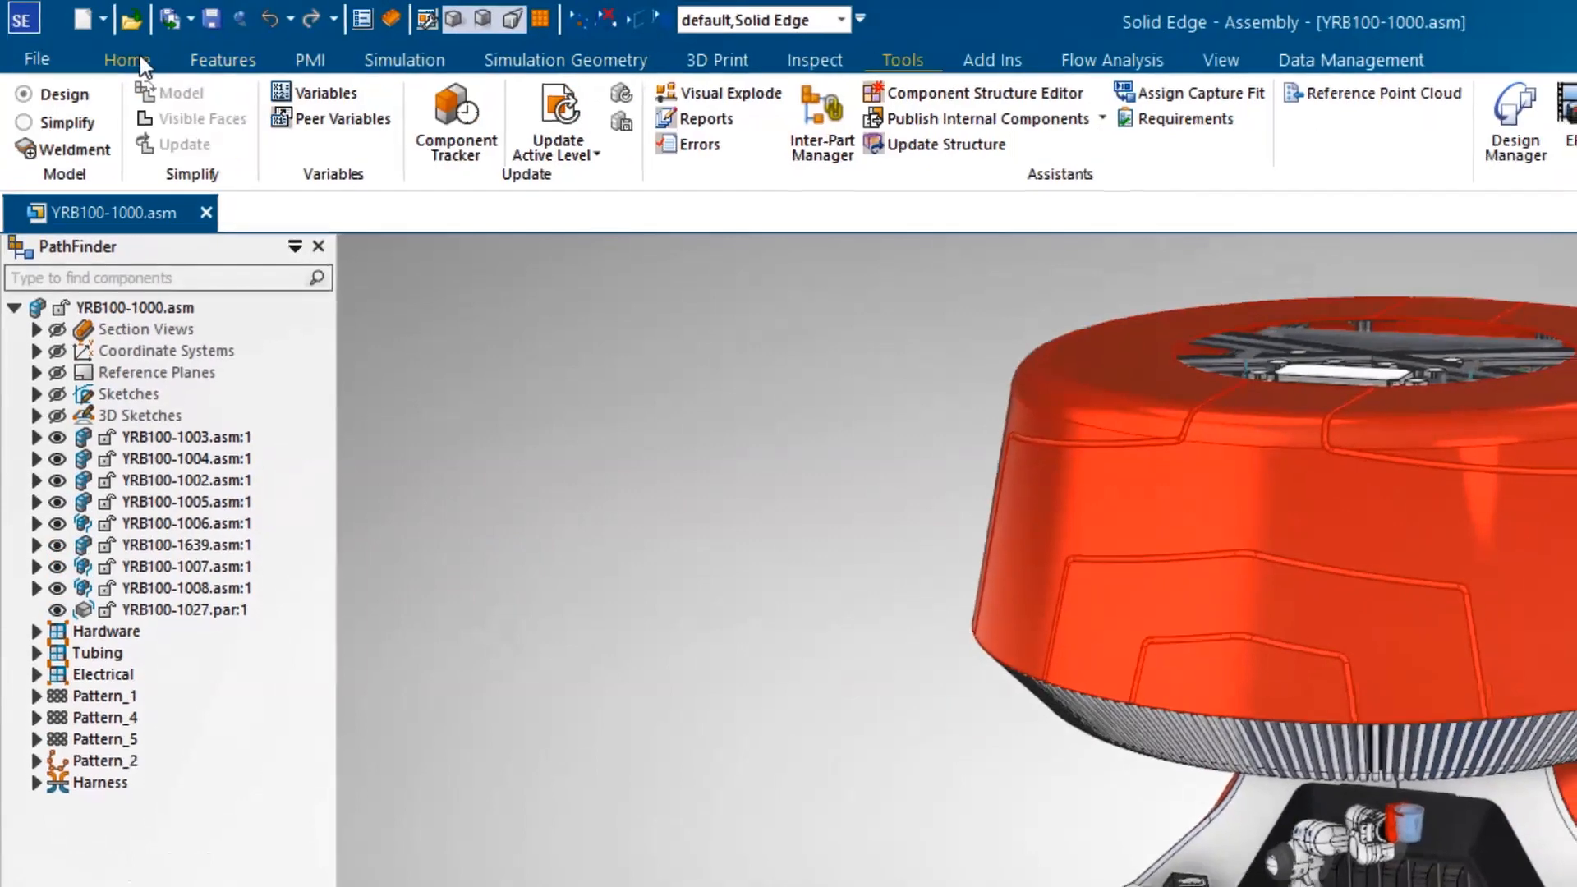
left_click(128, 60)
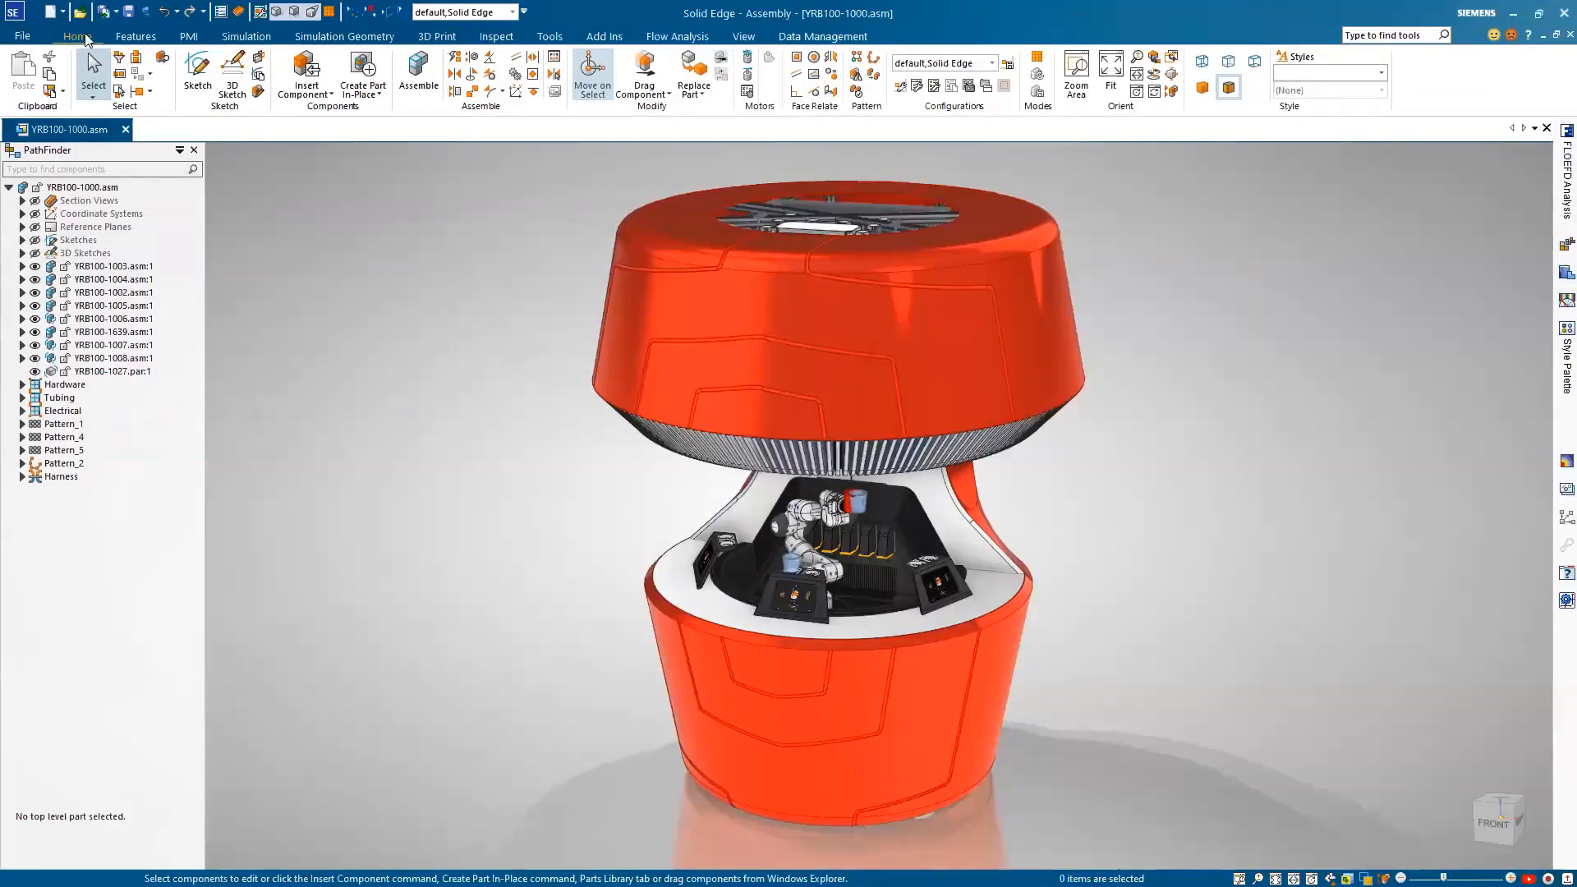
Step: Hide the YRB100-1002 subassembly and show it again
left_click(35, 293)
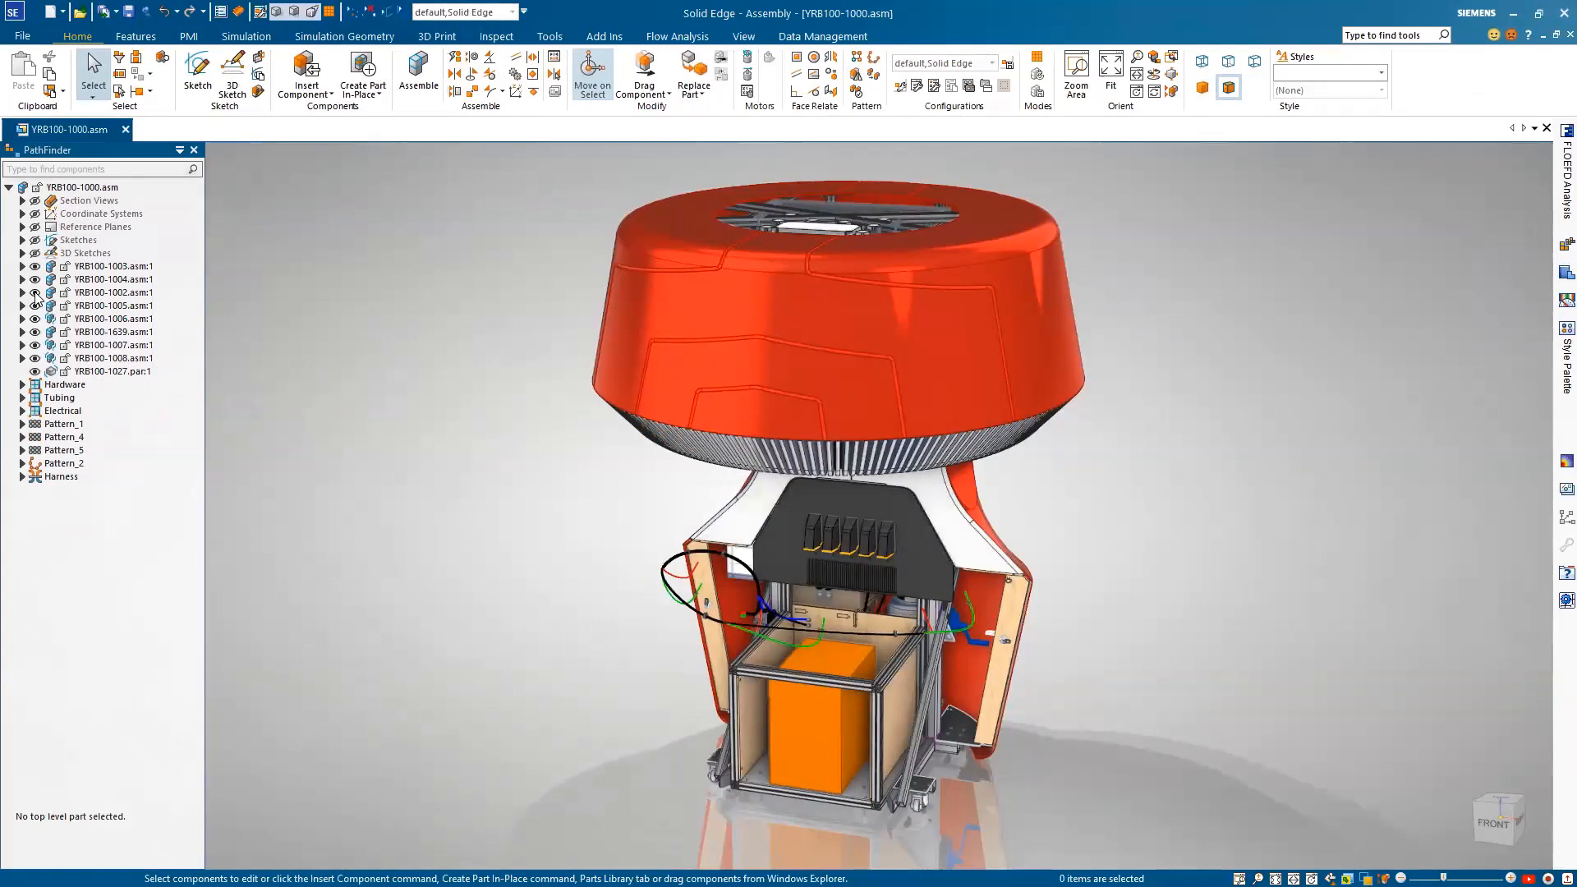
left_click(35, 294)
Step: Hide the red upper cover, part YRB100-1032, to expose the frame beneath it
left_click(662, 316)
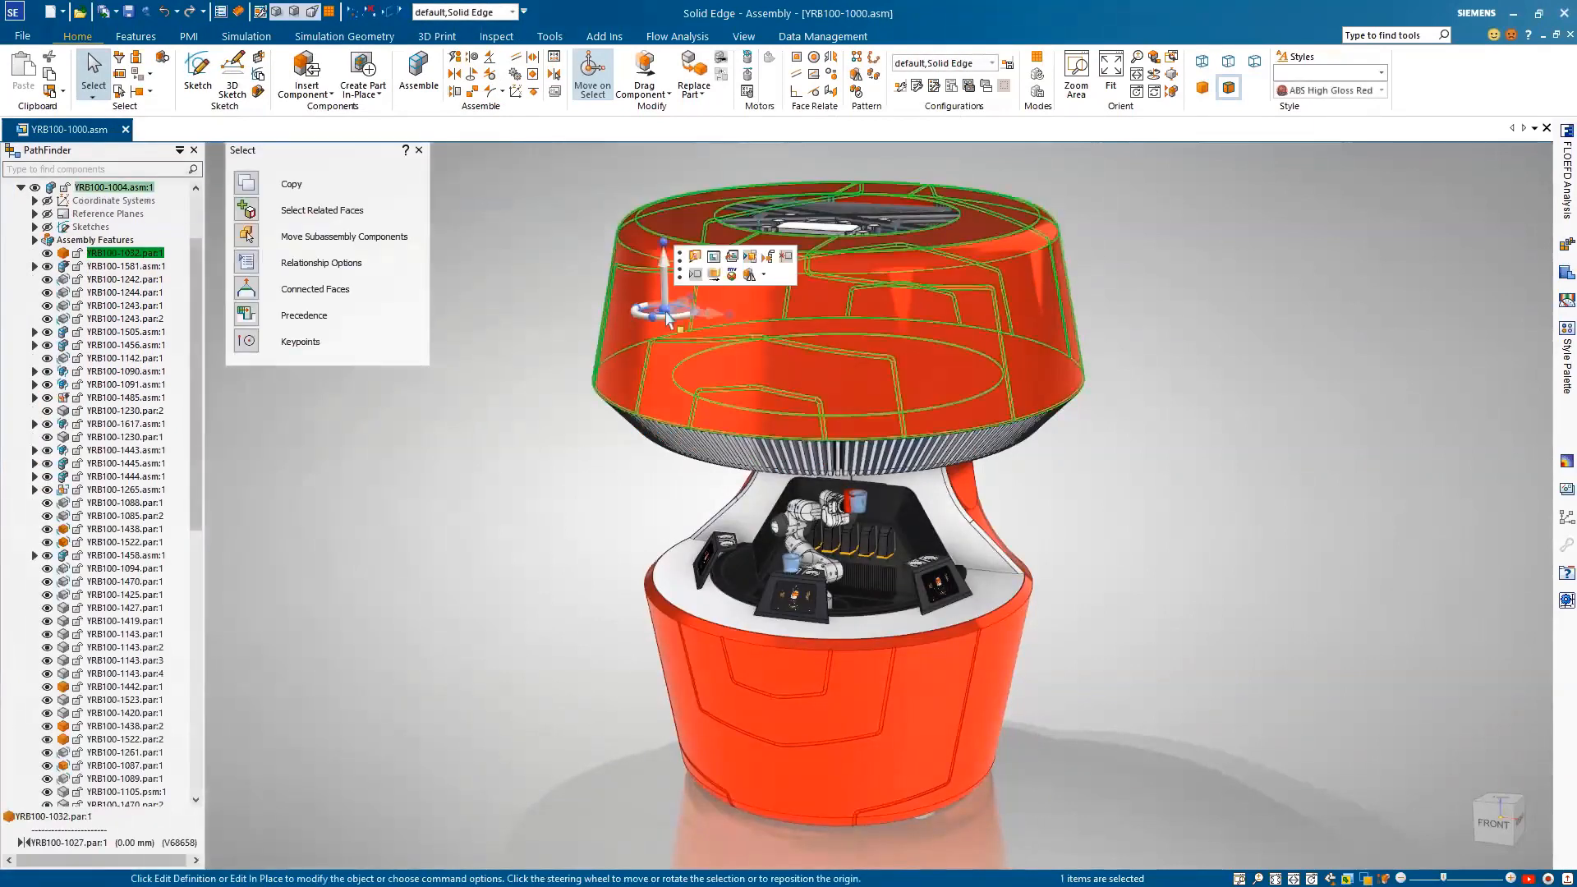
left_click_drag(681, 267, 477, 271)
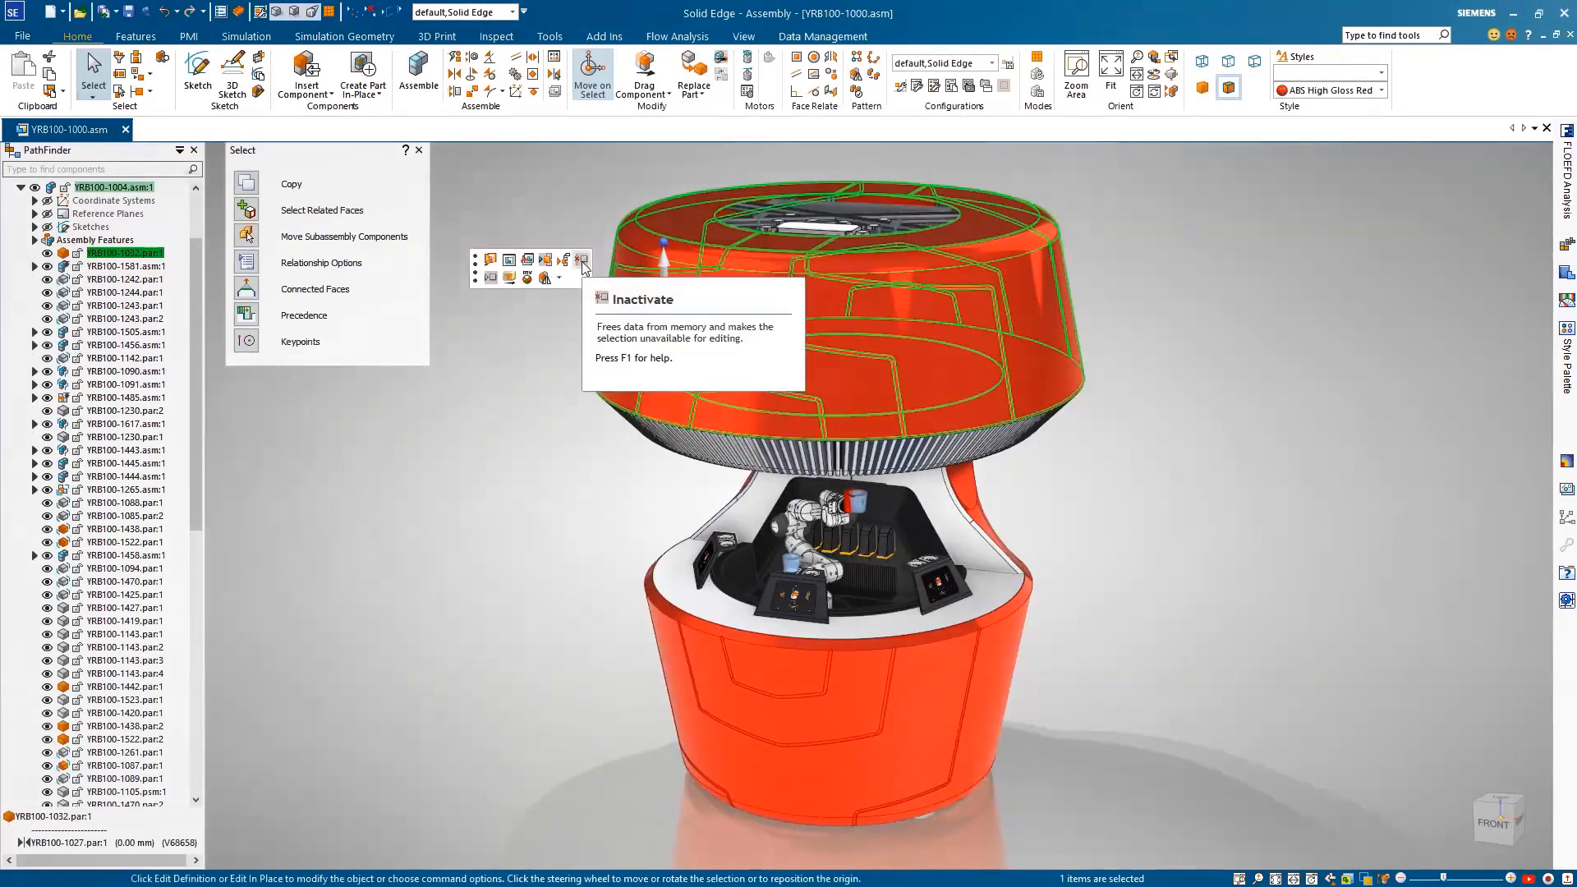
left_click(489, 278)
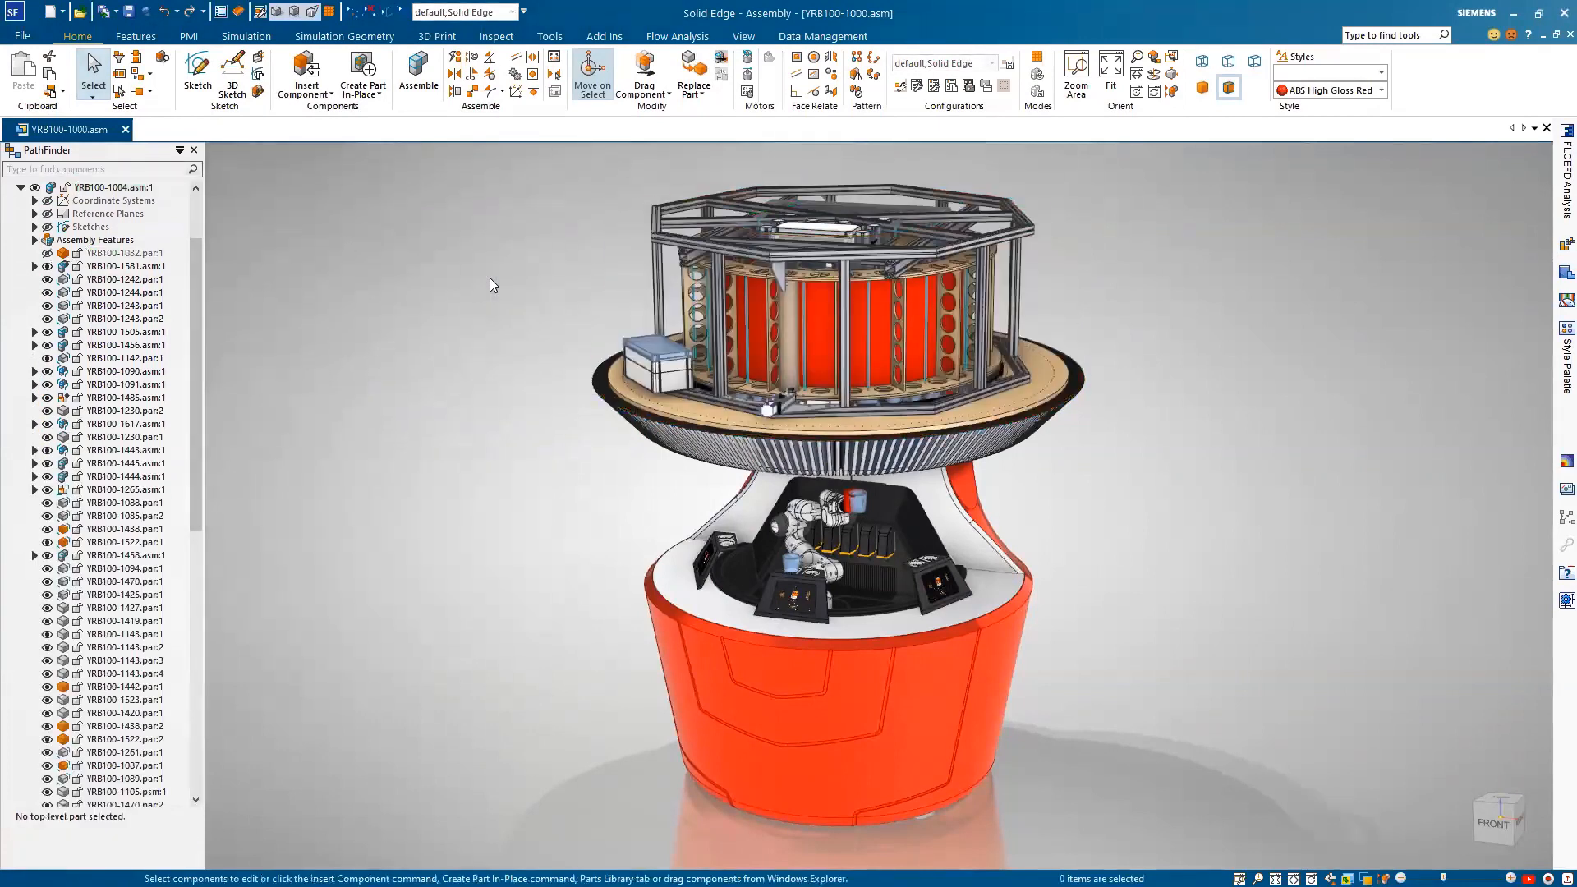
Step: Find the robot arm subassembly YRB100-1494 by name in the assembly and open it in its own window
scroll(490, 278, "up", 4)
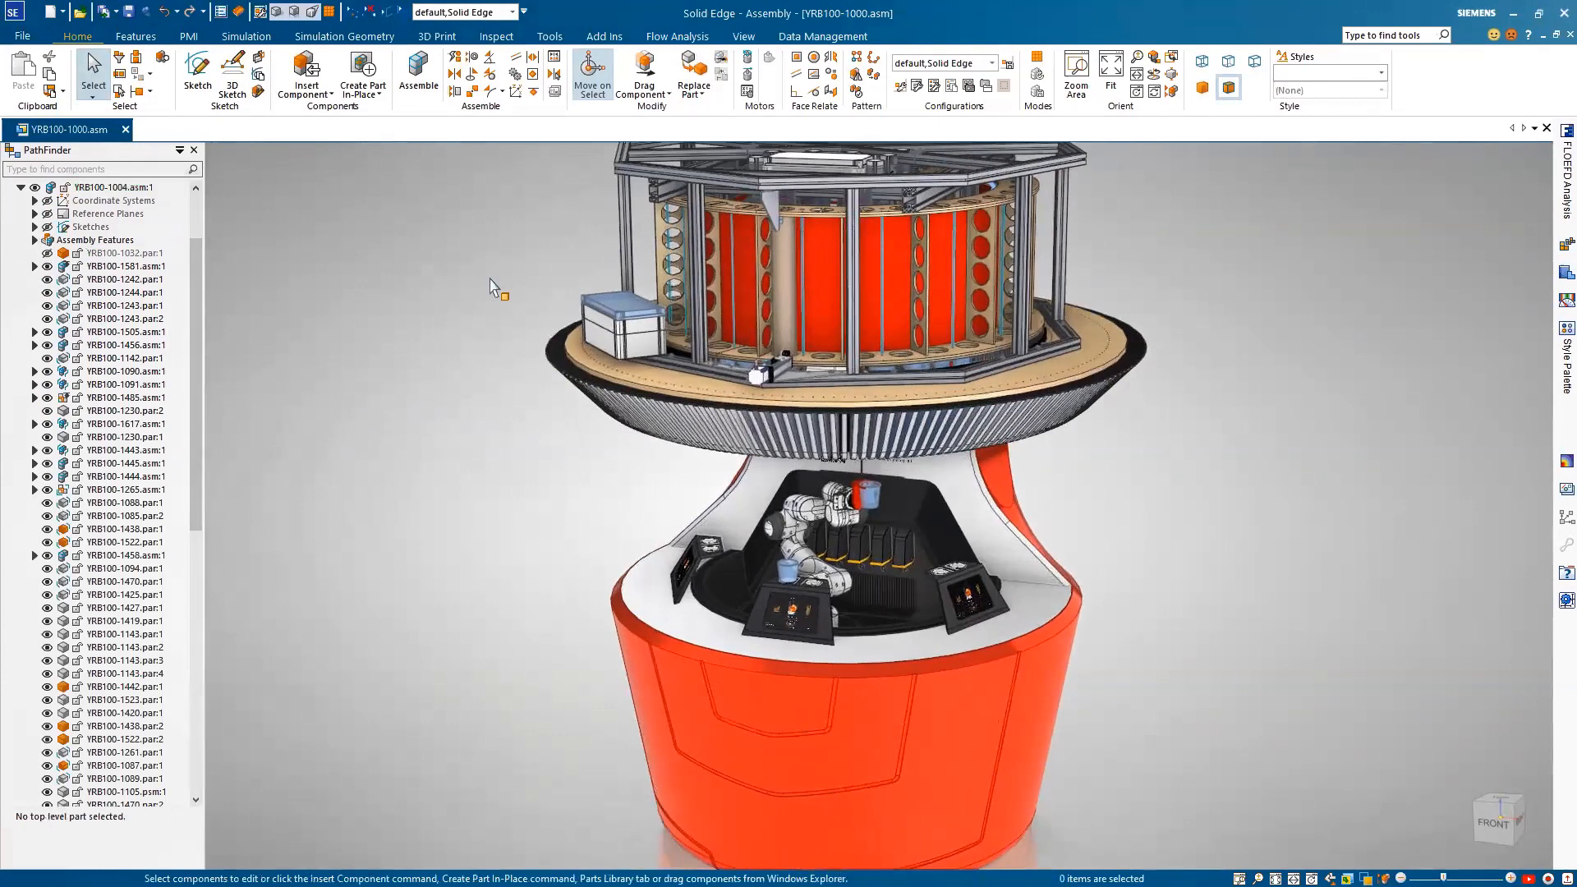
scroll(491, 281, "up", 3)
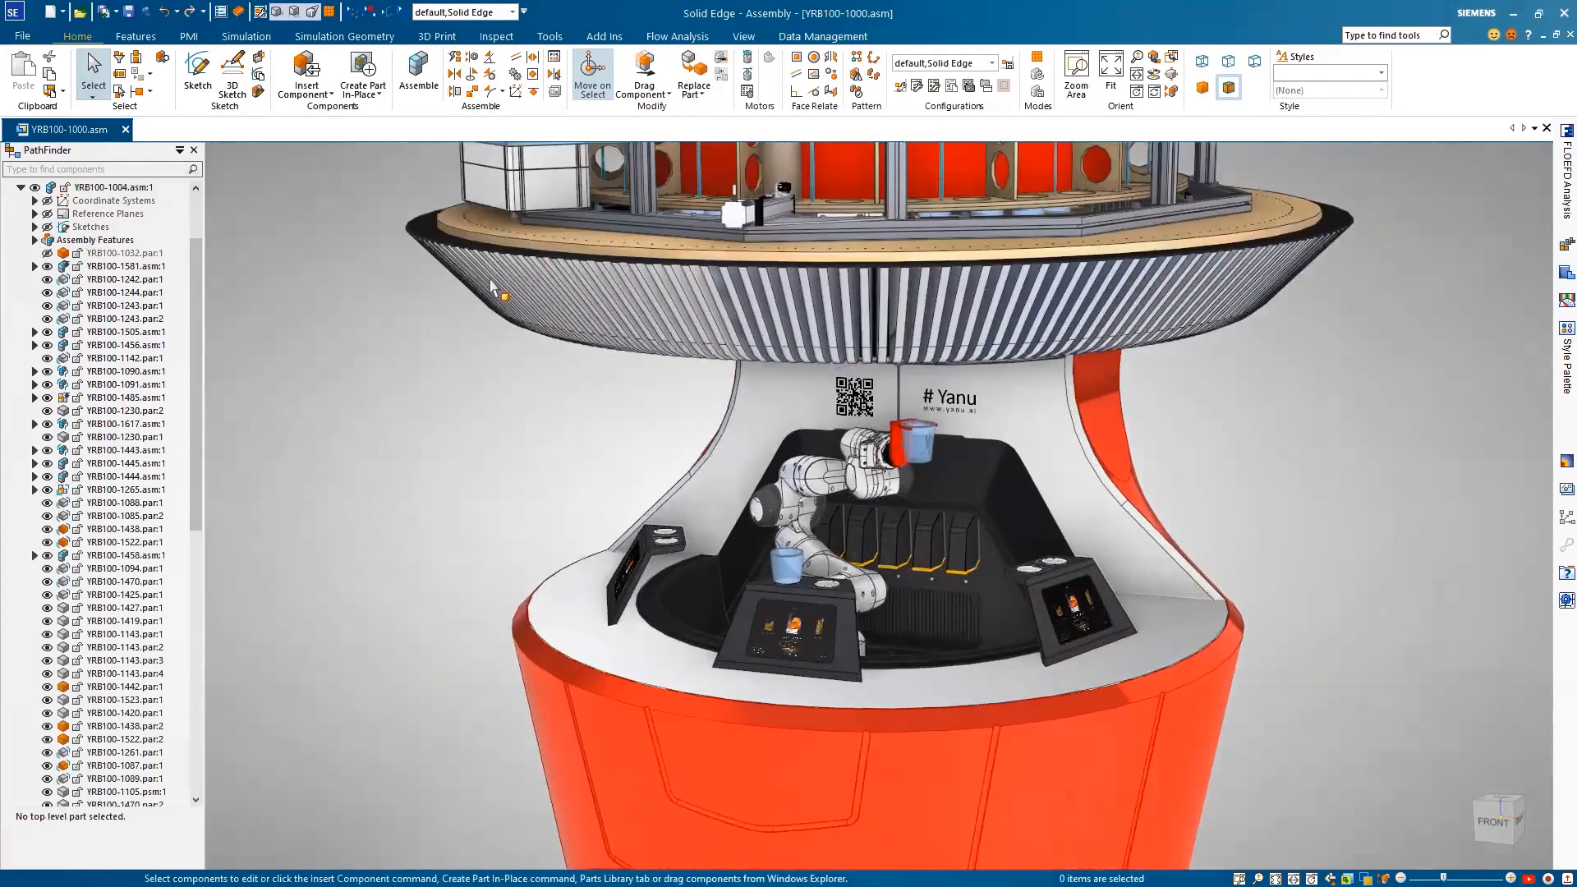
scroll(491, 281, "up", 2)
left_click(131, 169)
type("YRB100-1494.asm:1")
left_click(106, 192)
left_click(144, 362)
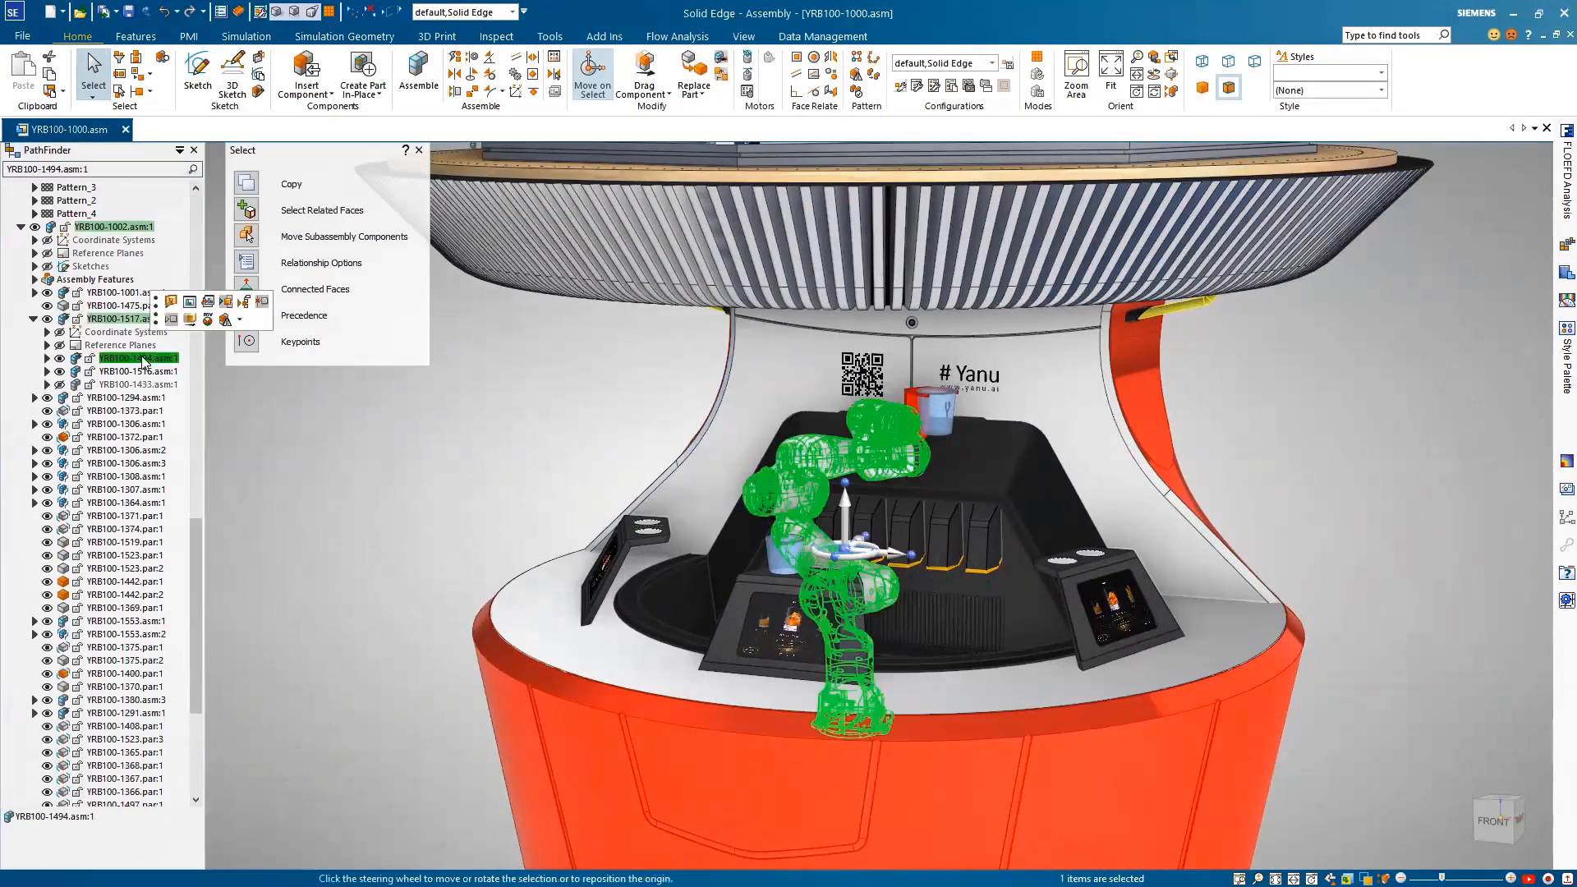
left_click(205, 309)
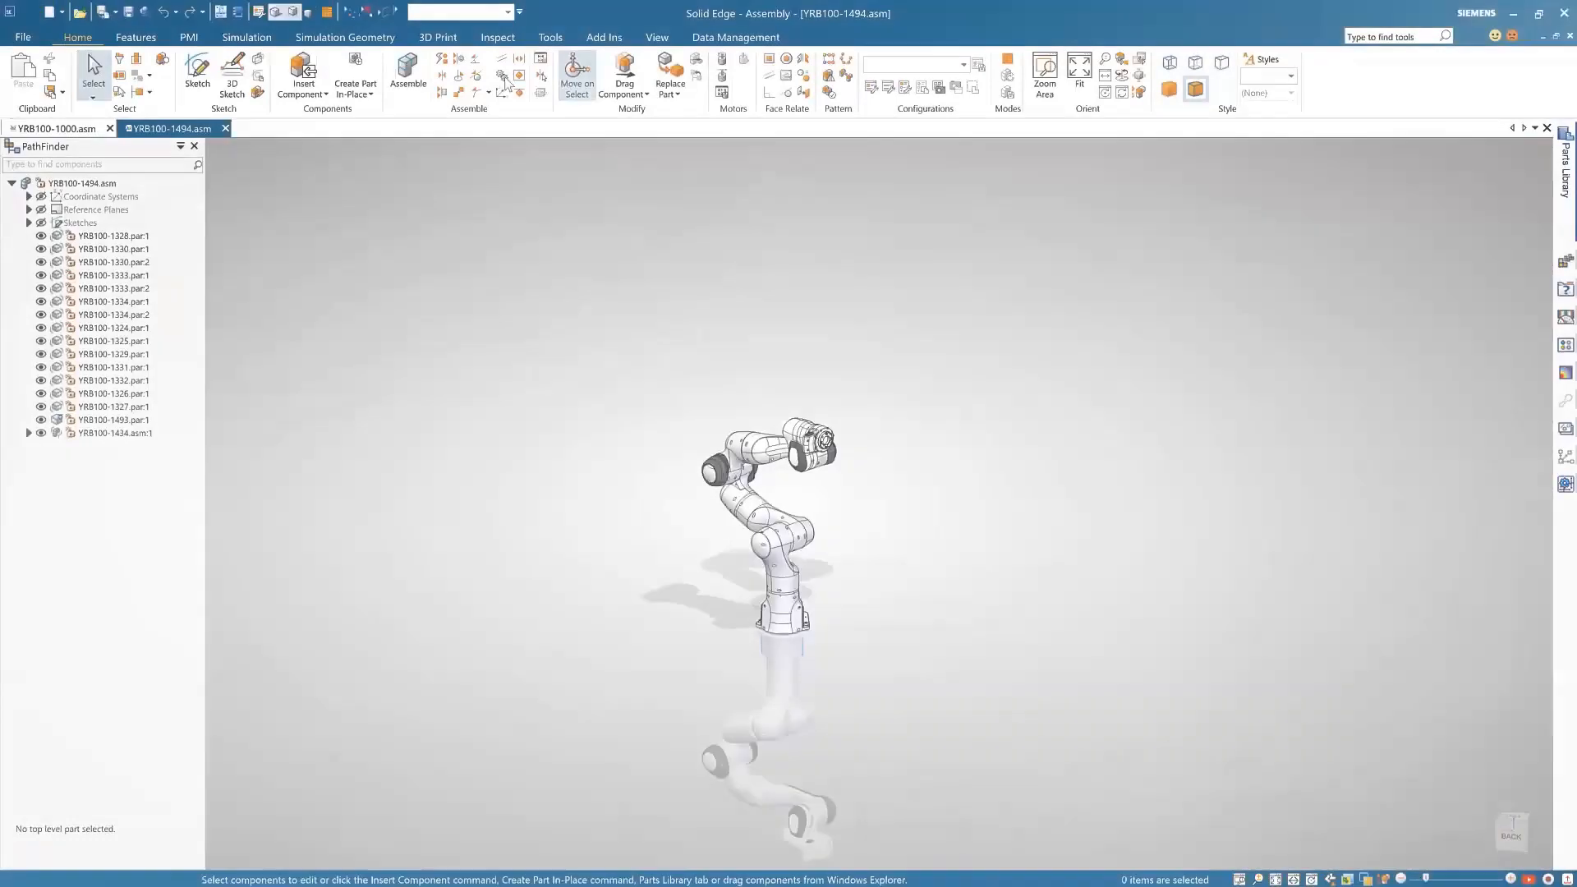
Step: Apply the 01-With Sketch configuration and open the gripper's sketch-only part YRB100-1357 for editing
left_click(507, 12)
left_click(420, 34)
left_click(517, 136)
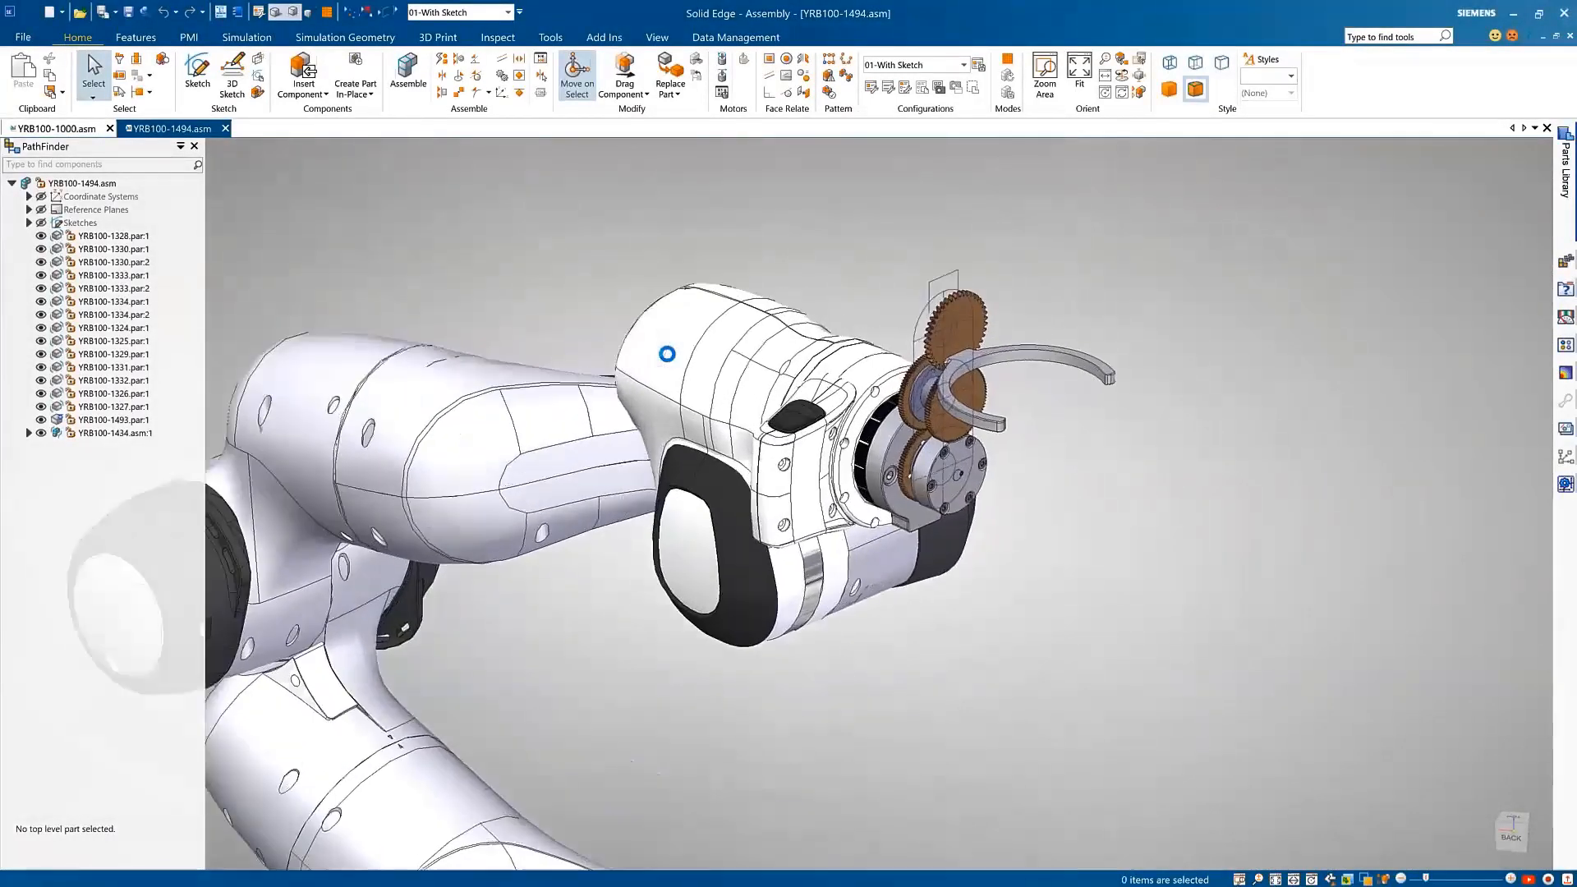
double_click(973, 325)
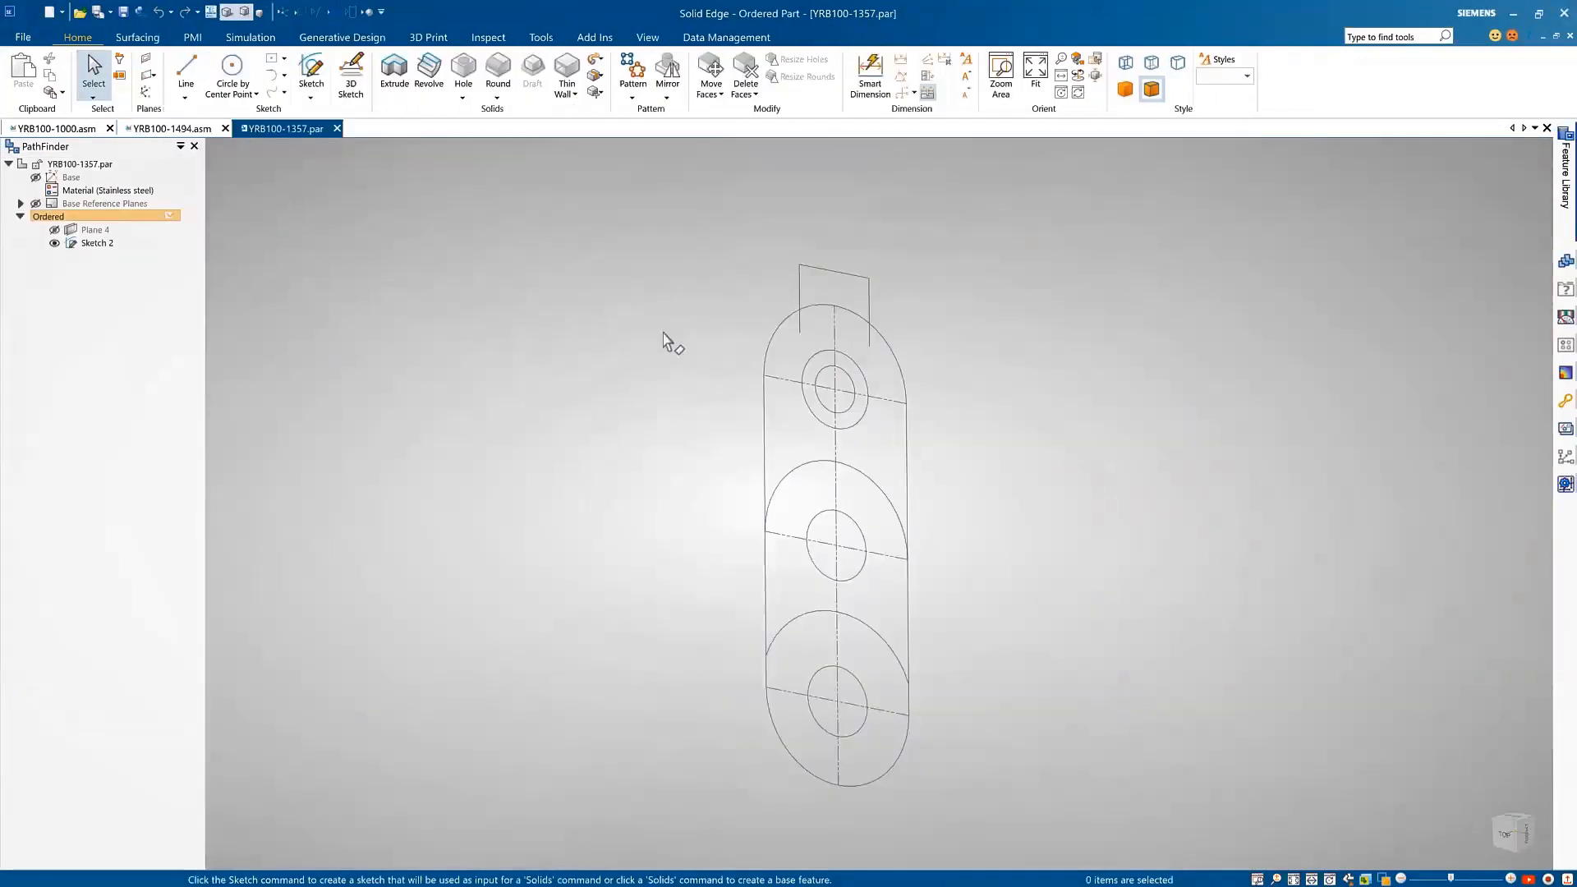
Step: Extrude the slot-shaped outer profile of Sketch 2 one-sided by 6 mm
left_click(394, 72)
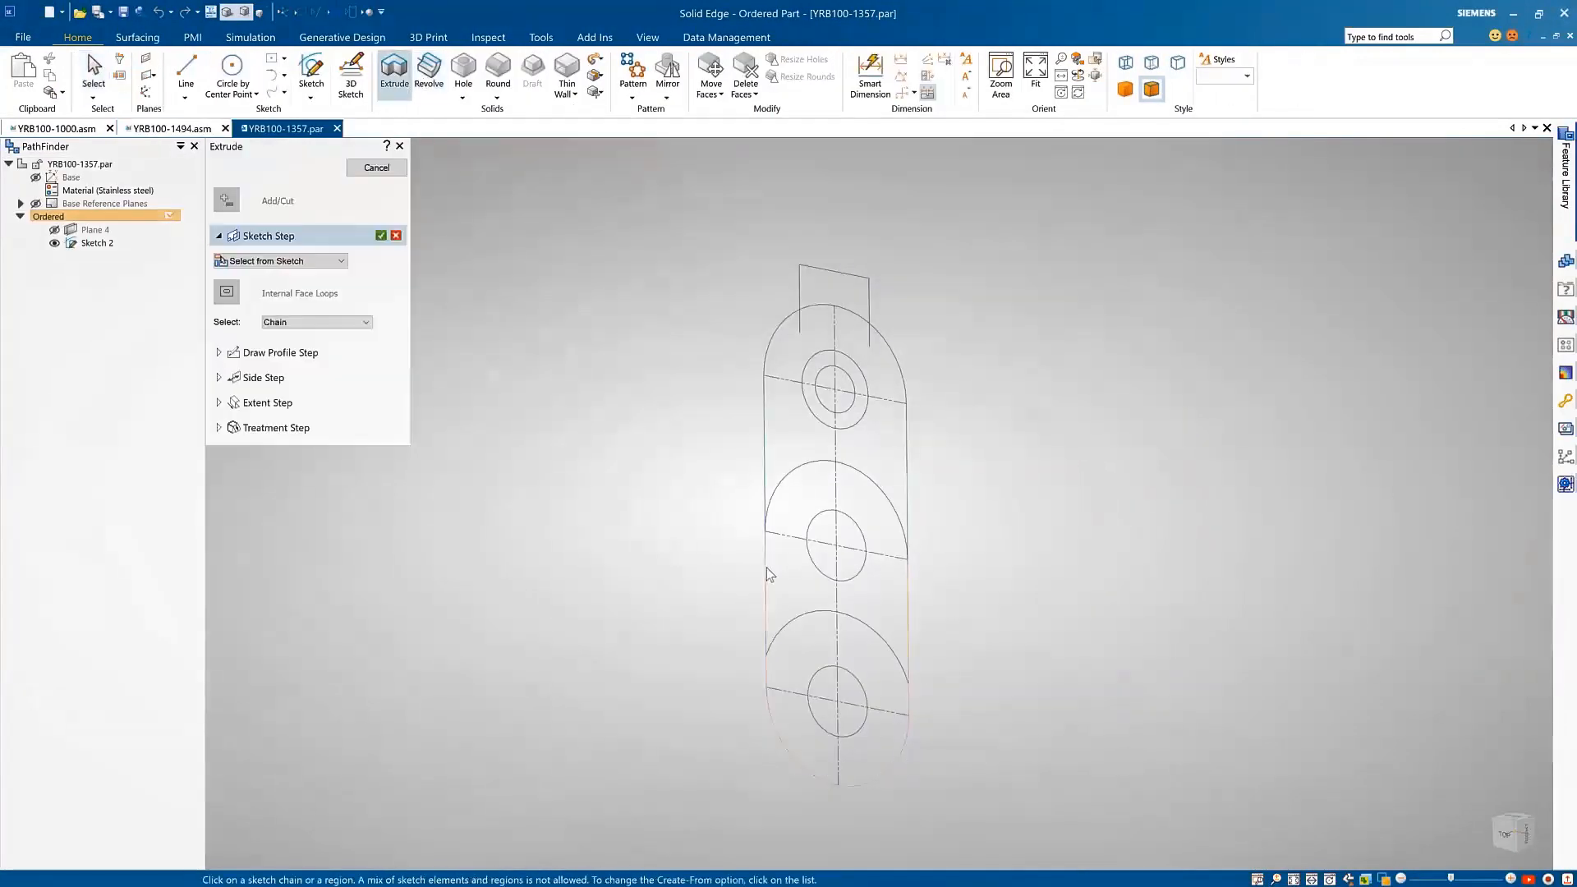
right_click(698, 536)
type("3")
key("Return")
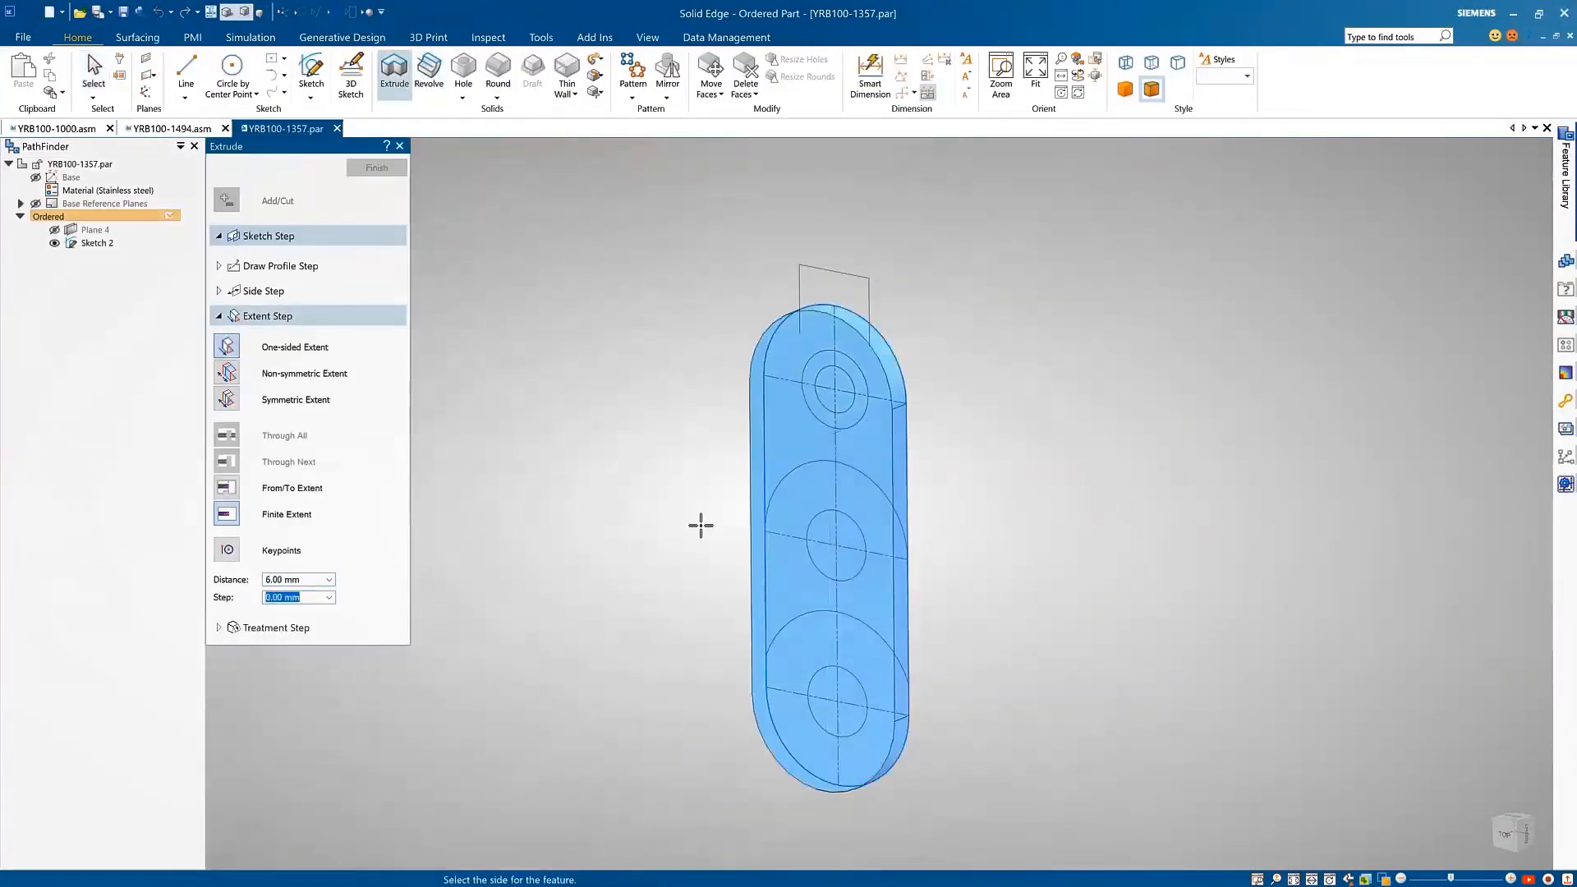
left_click(699, 526)
key("Escape")
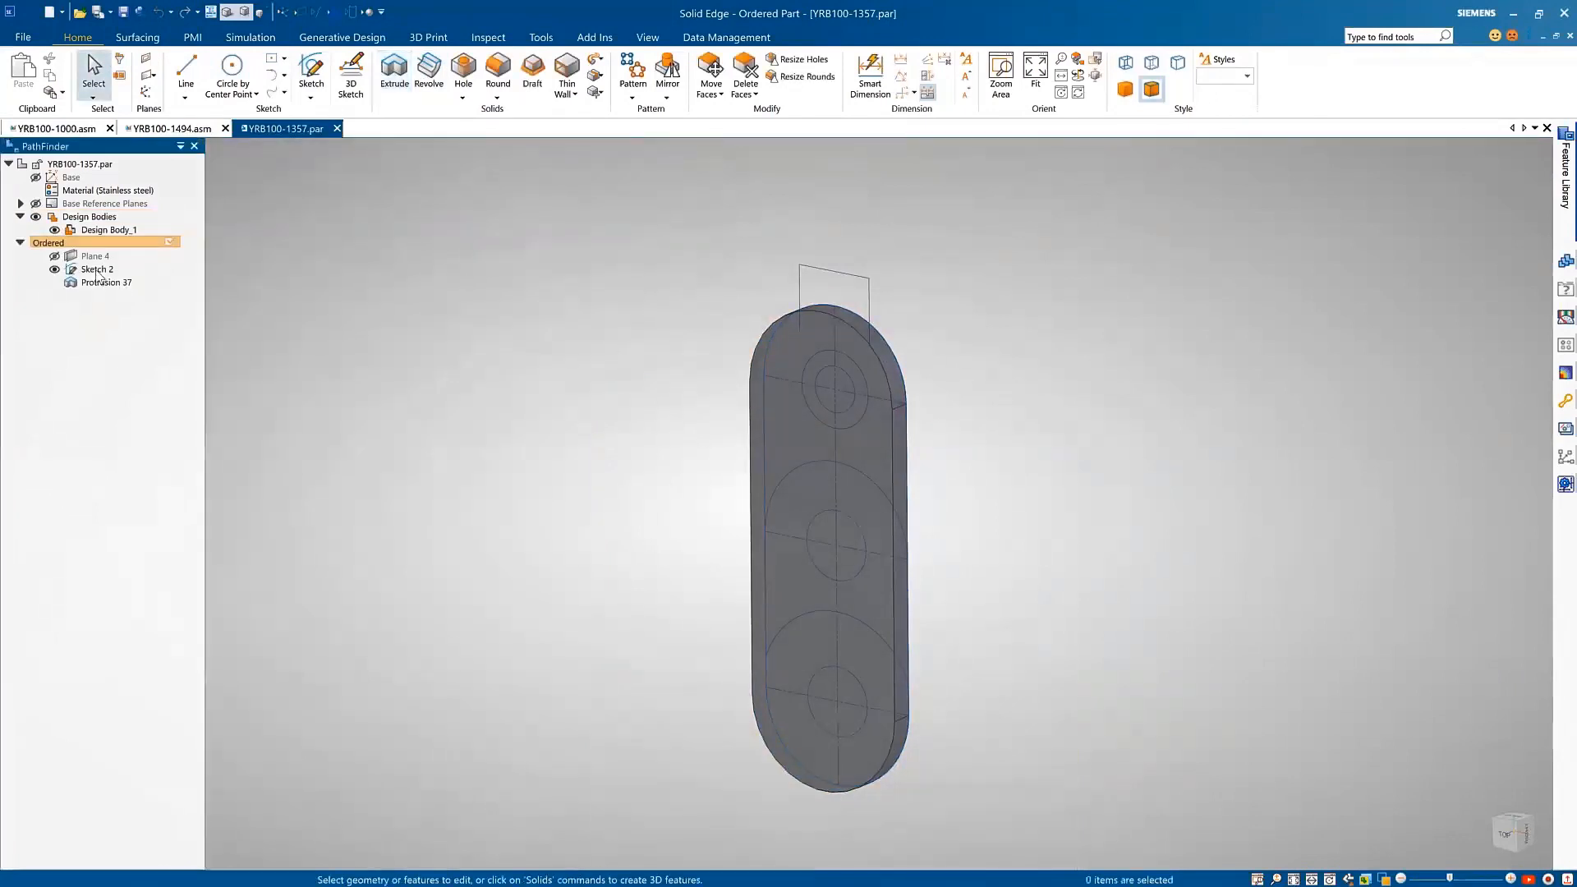
Step: Activate the regions of Sketch 2
right_click(95, 269)
left_click(150, 549)
left_click(672, 446)
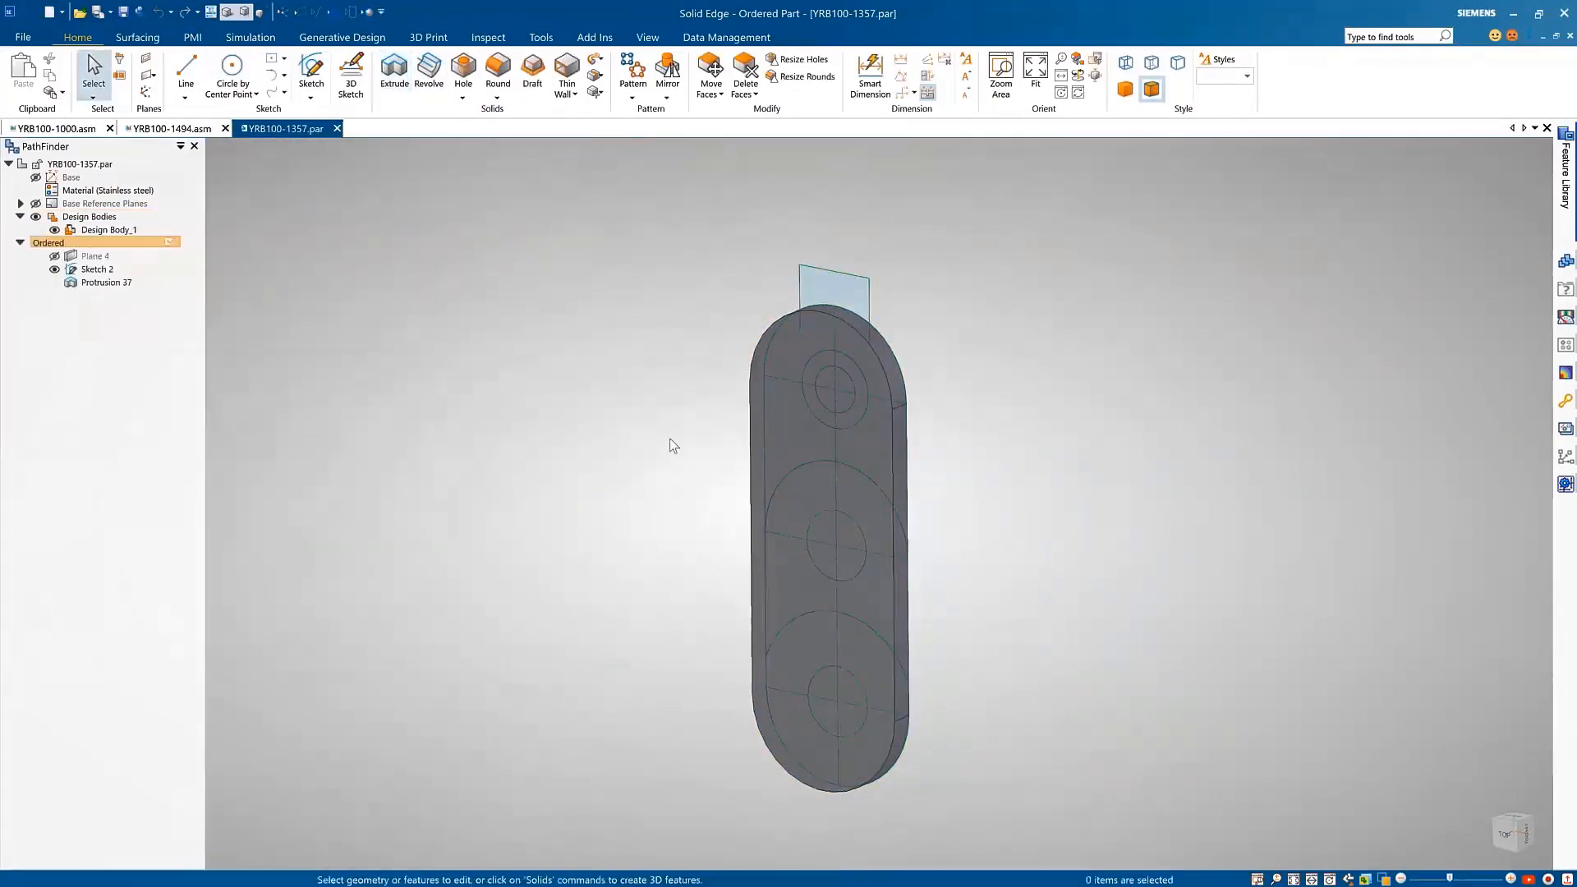
Step: Extrude the four regions forming the lower slot shape, including both circles, by 7.5 mm away from the plate
key("Left")
key("Left")
key("Left")
key("Left")
key("Left")
key("Left")
key("Left")
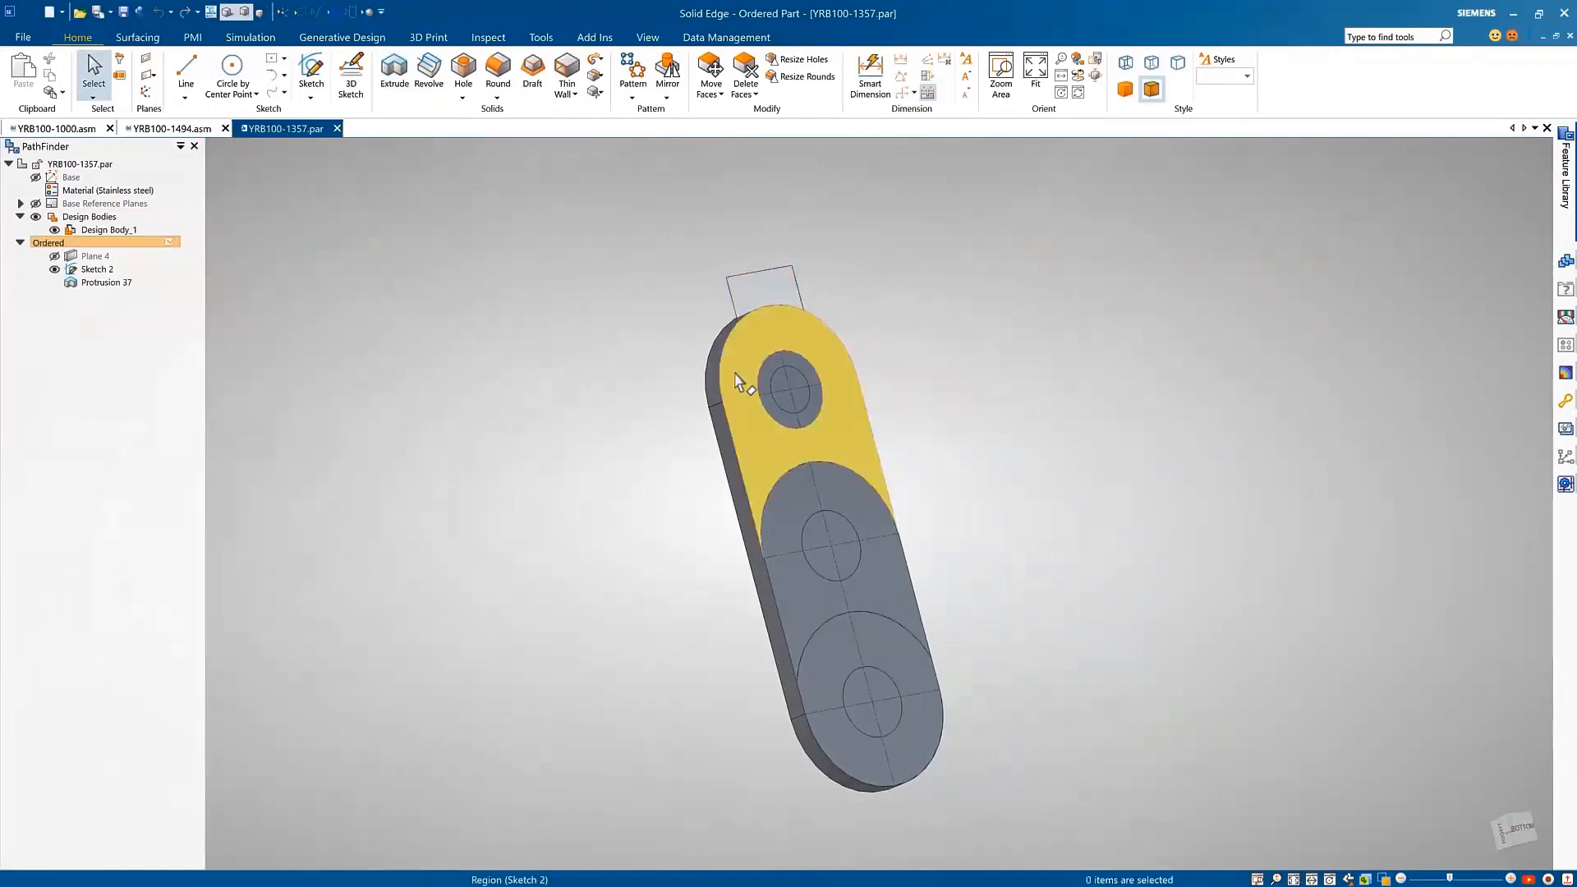
left_click(782, 524)
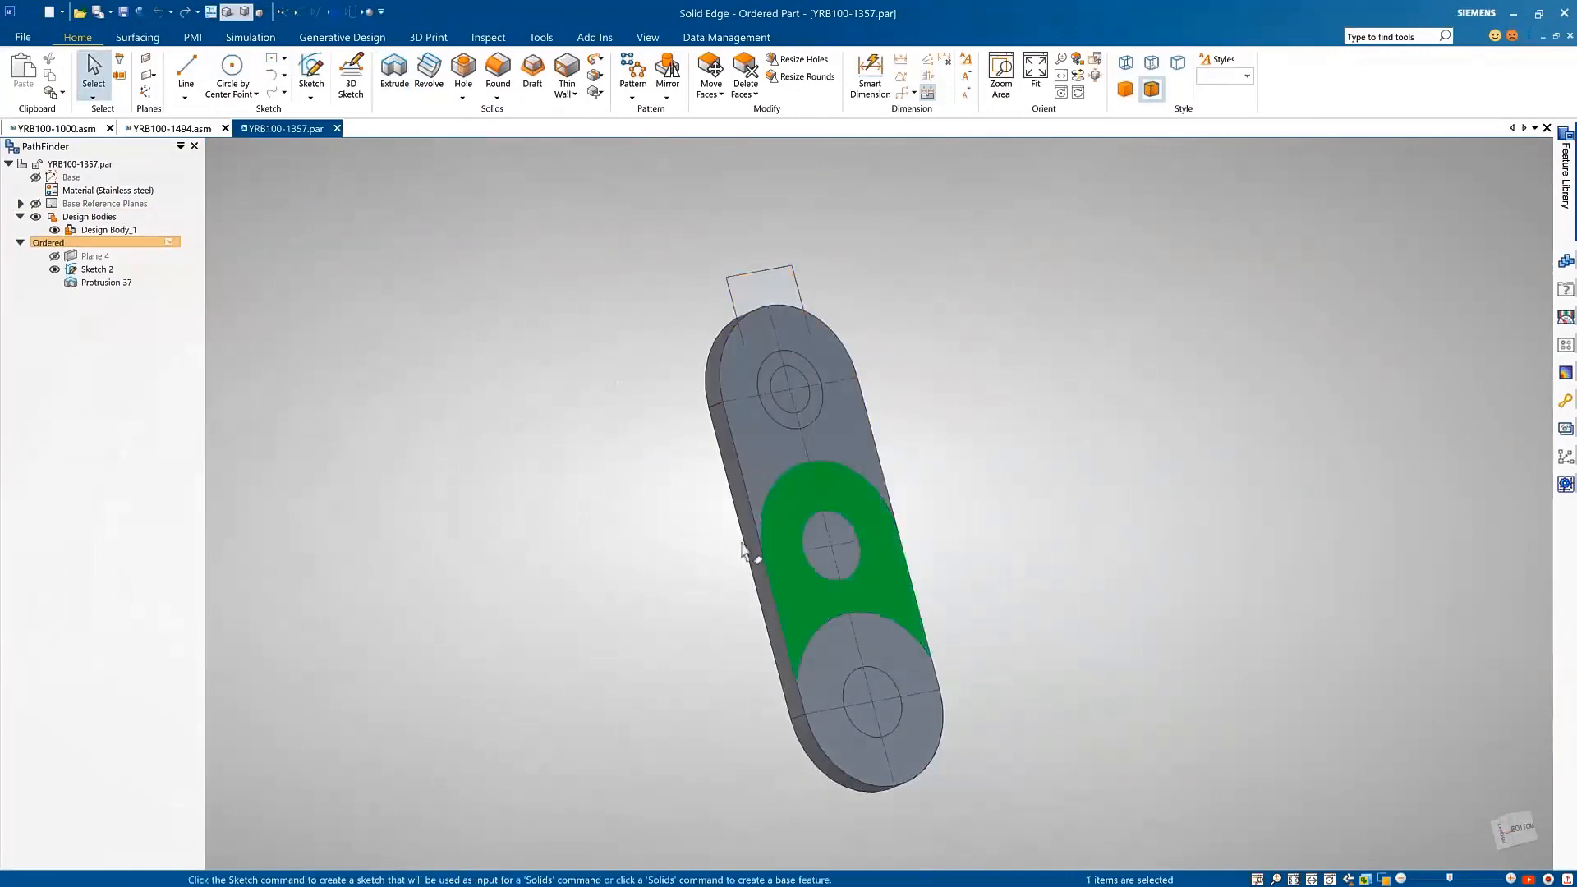
left_click(831, 542)
left_click(848, 645)
left_click(873, 678)
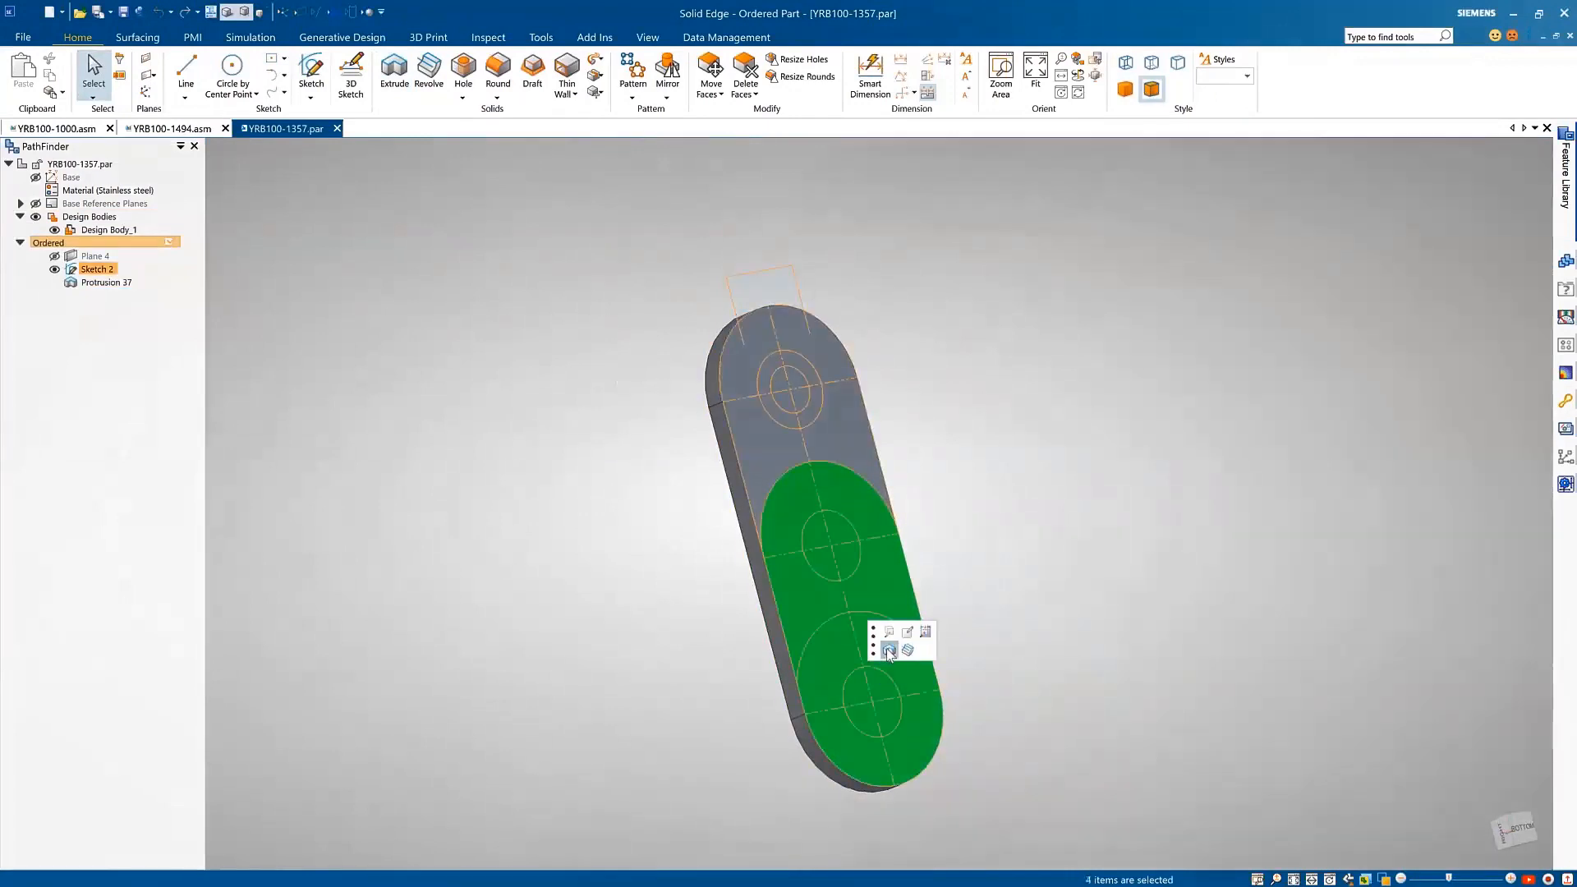
left_click(887, 650)
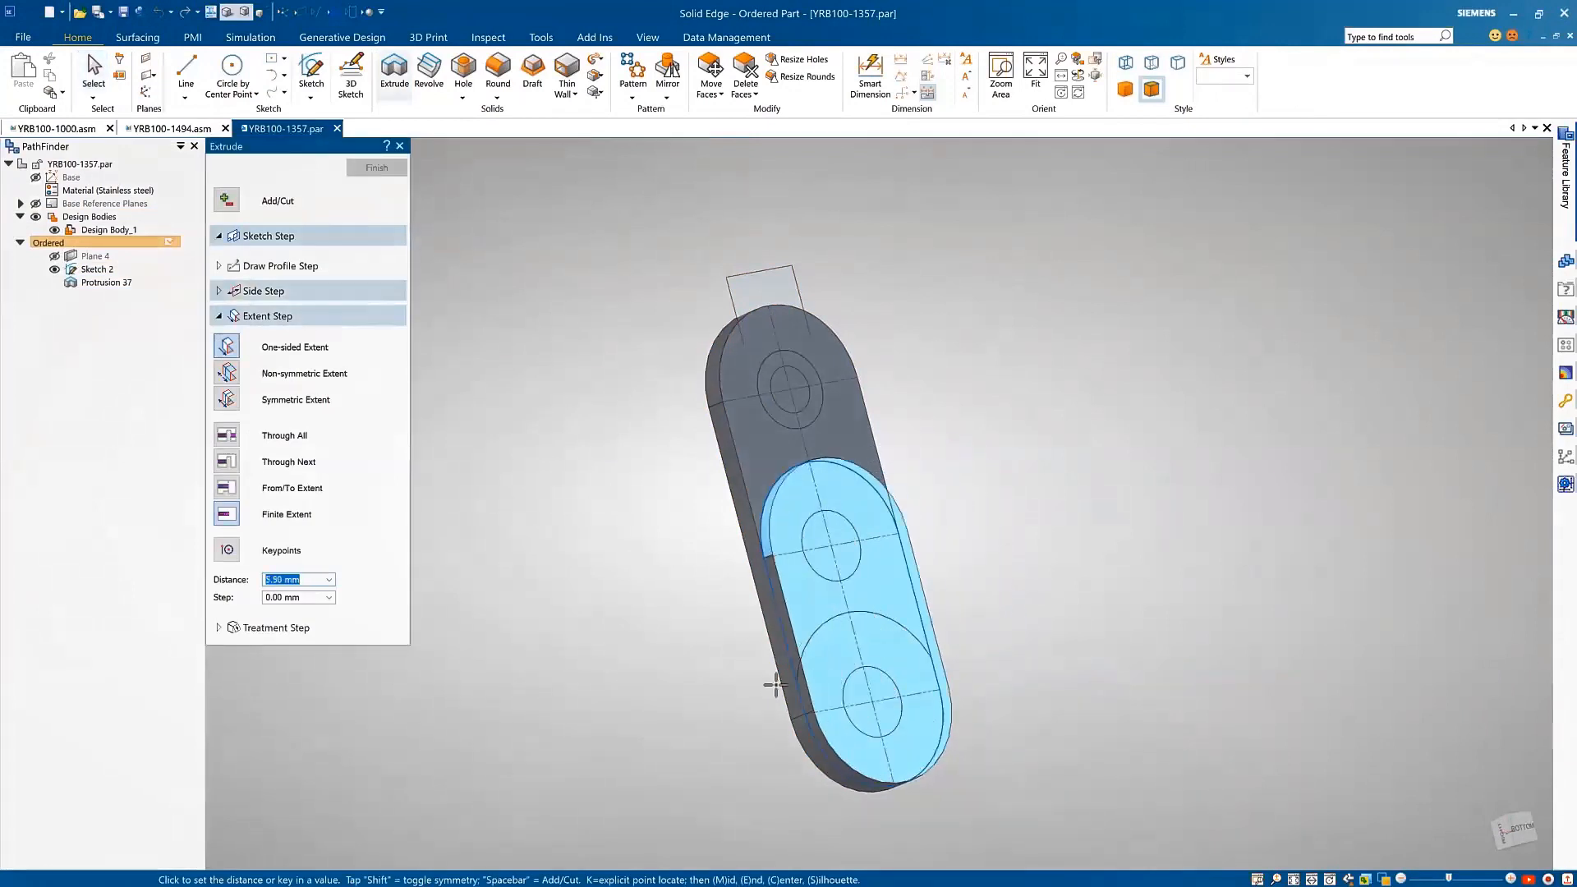
type("7.")
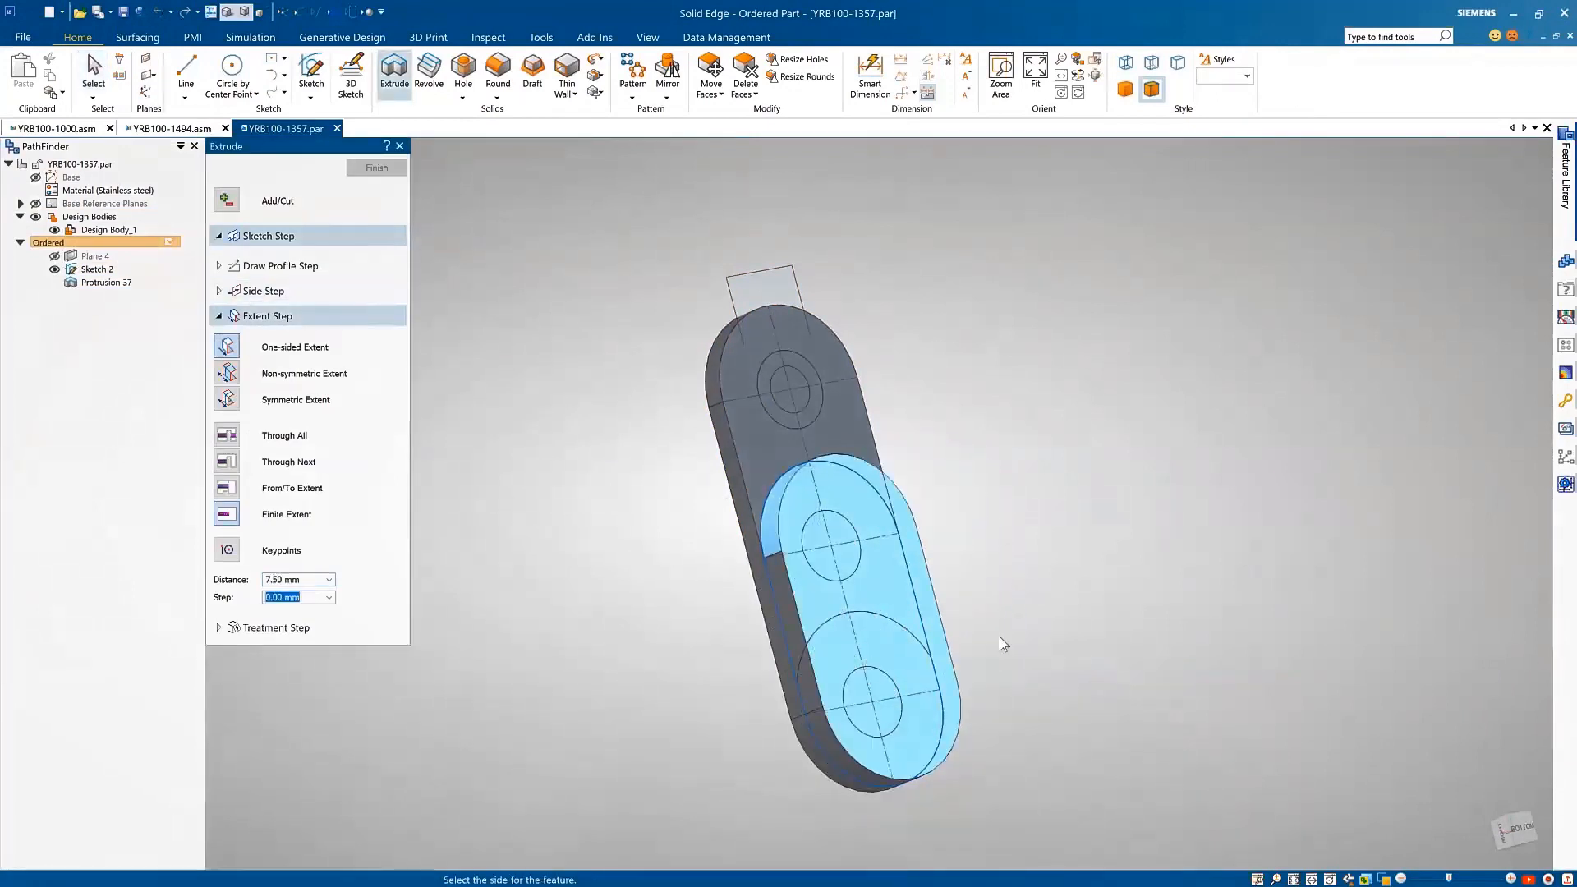
key("Return")
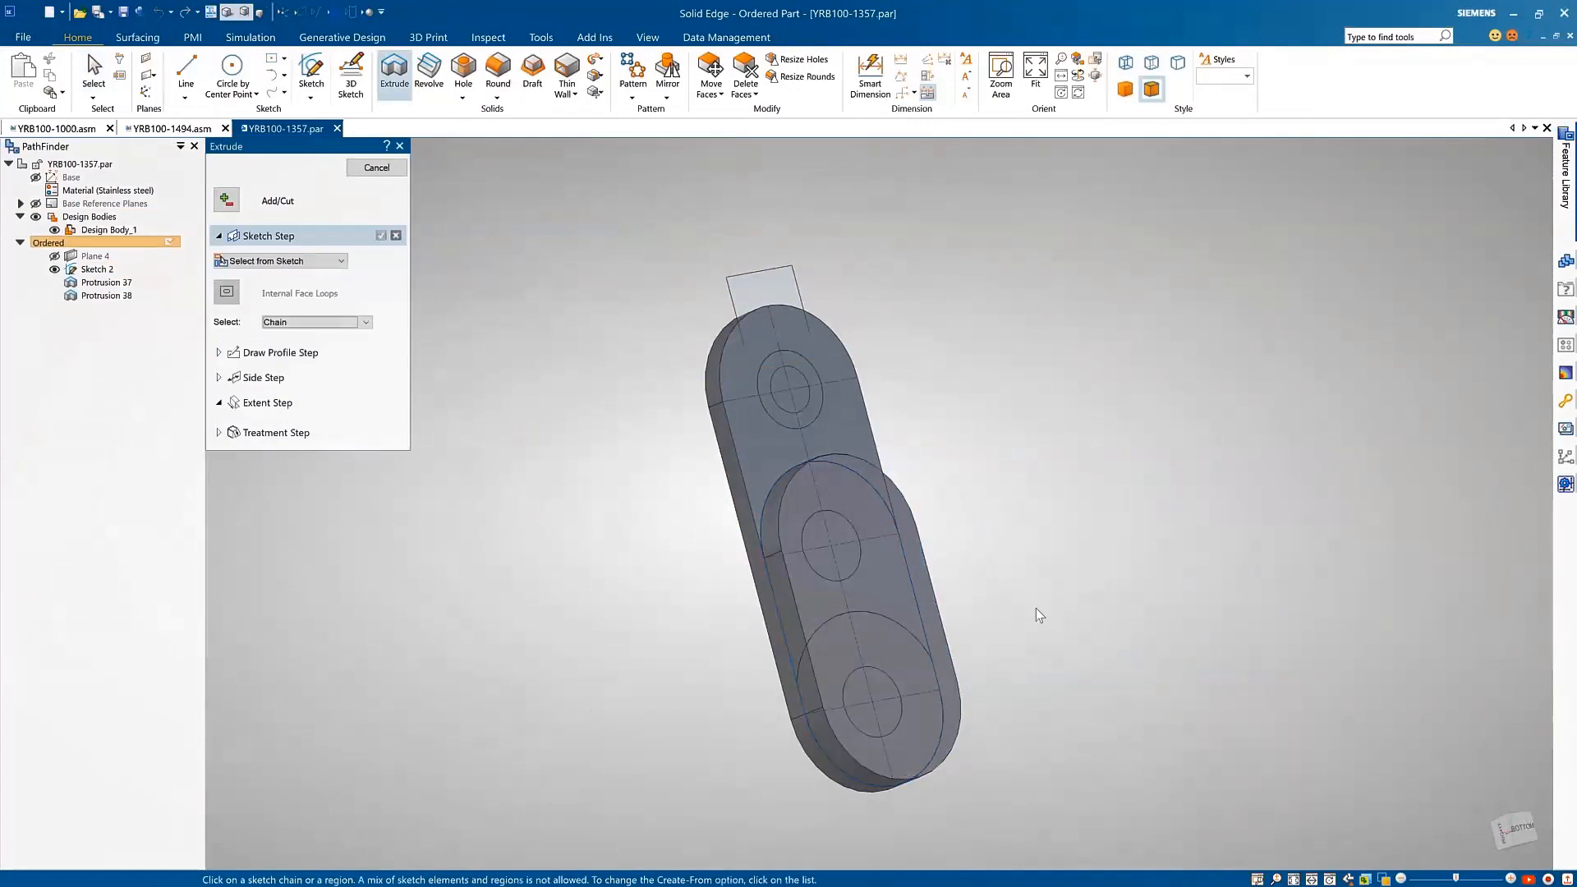
Step: Extrude the three inner circles of Sketch 2 as cylindrical protrusions from the plate
left_click(793, 393)
right_click(983, 475)
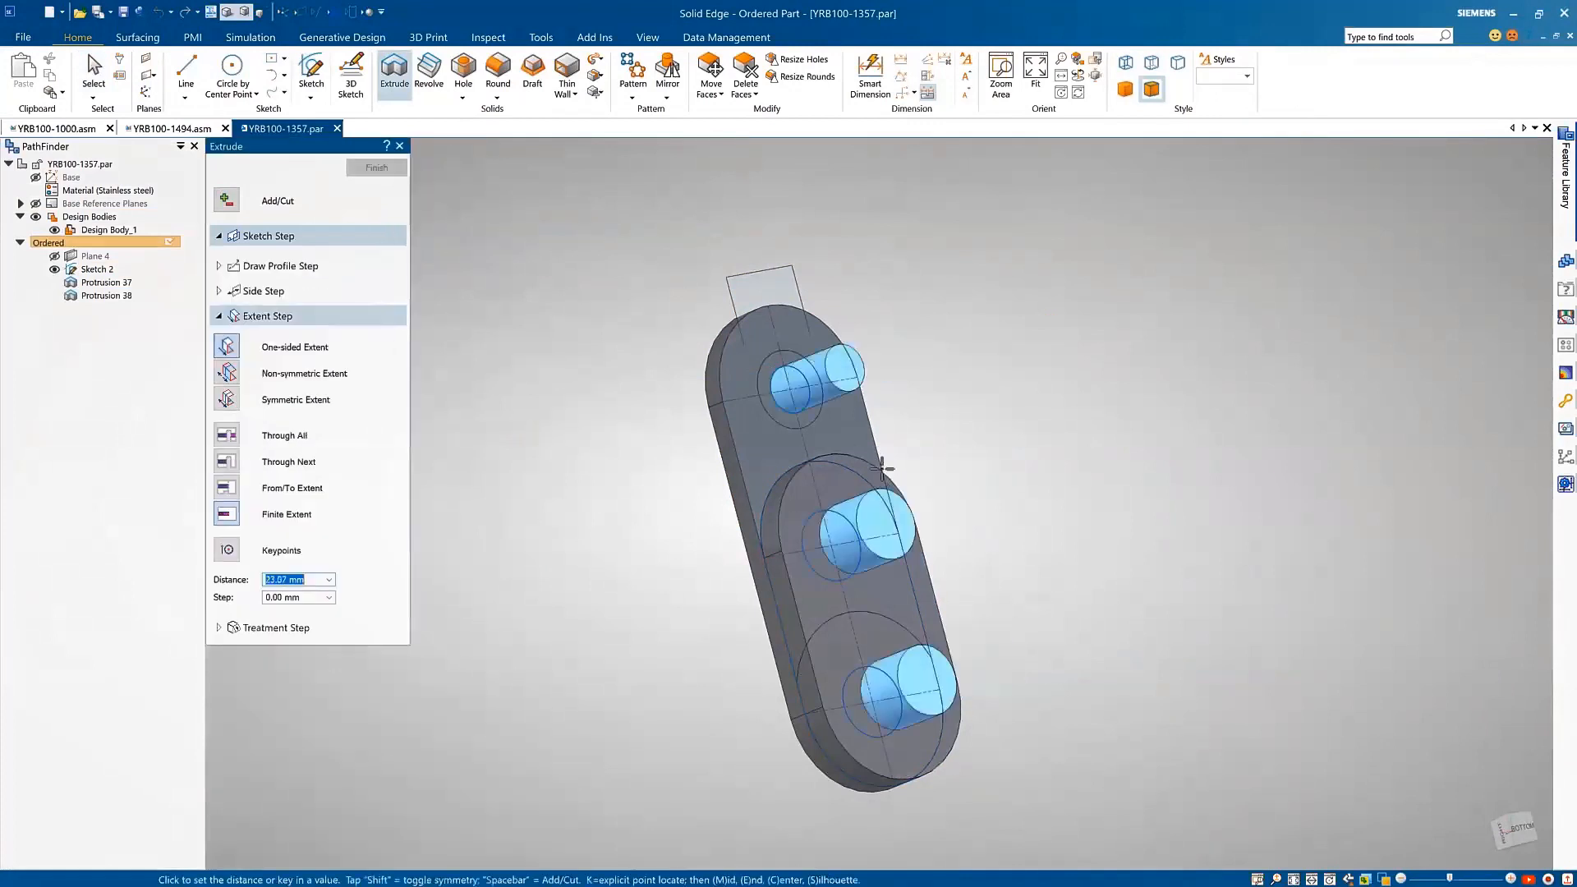
middle_click_drag(711, 520, 783, 505)
left_click(944, 461)
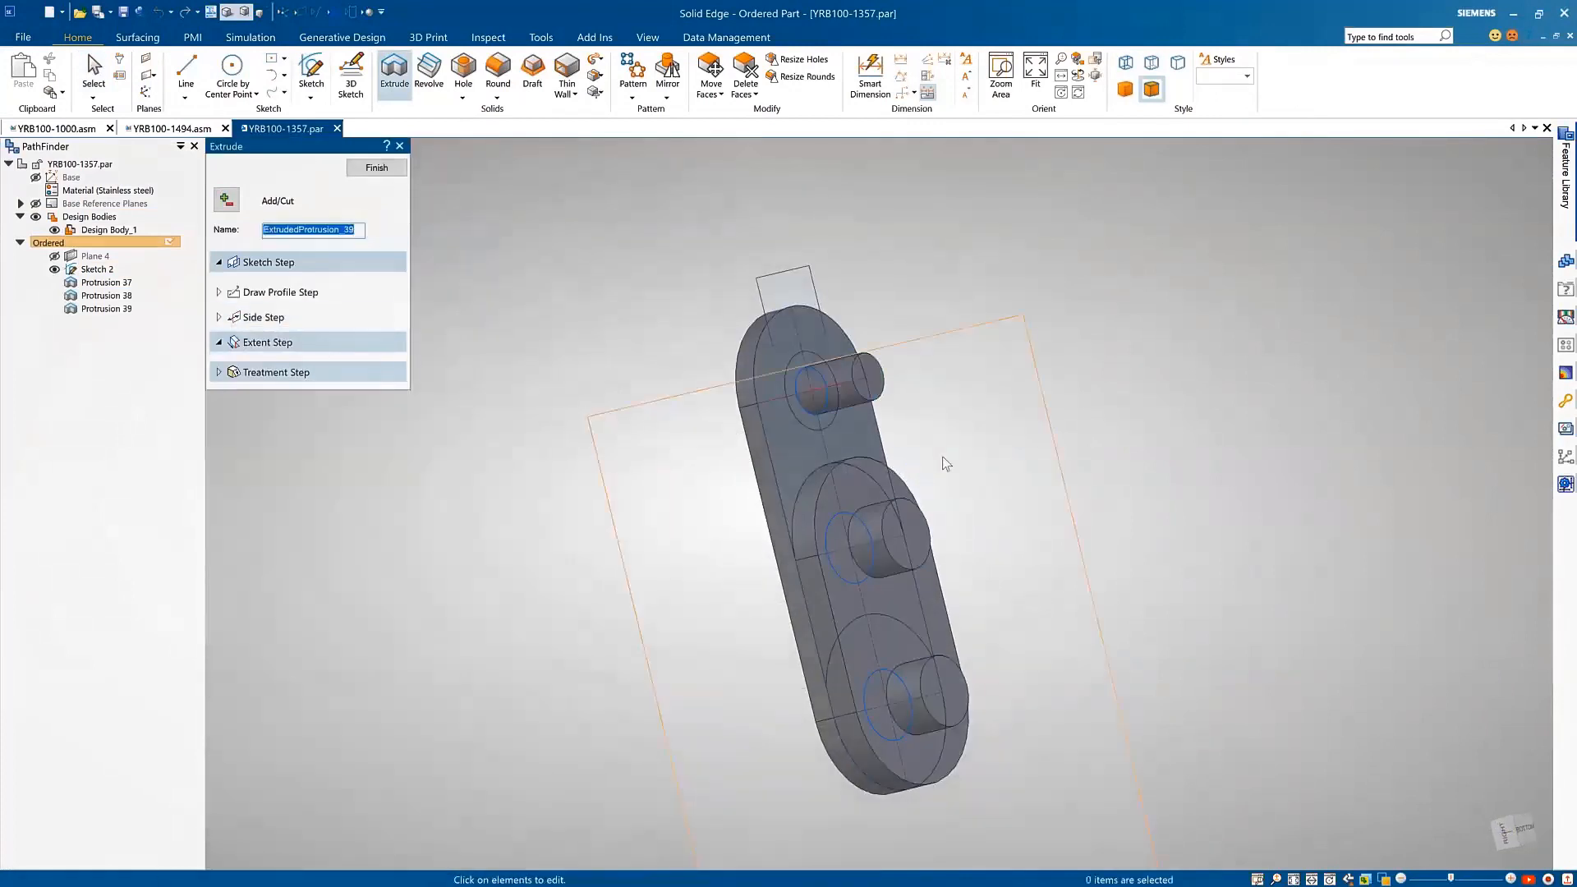
key("Escape")
Step: Change the three-cylinder protrusion into a cut that passes through the plate in both directions
left_click(878, 387)
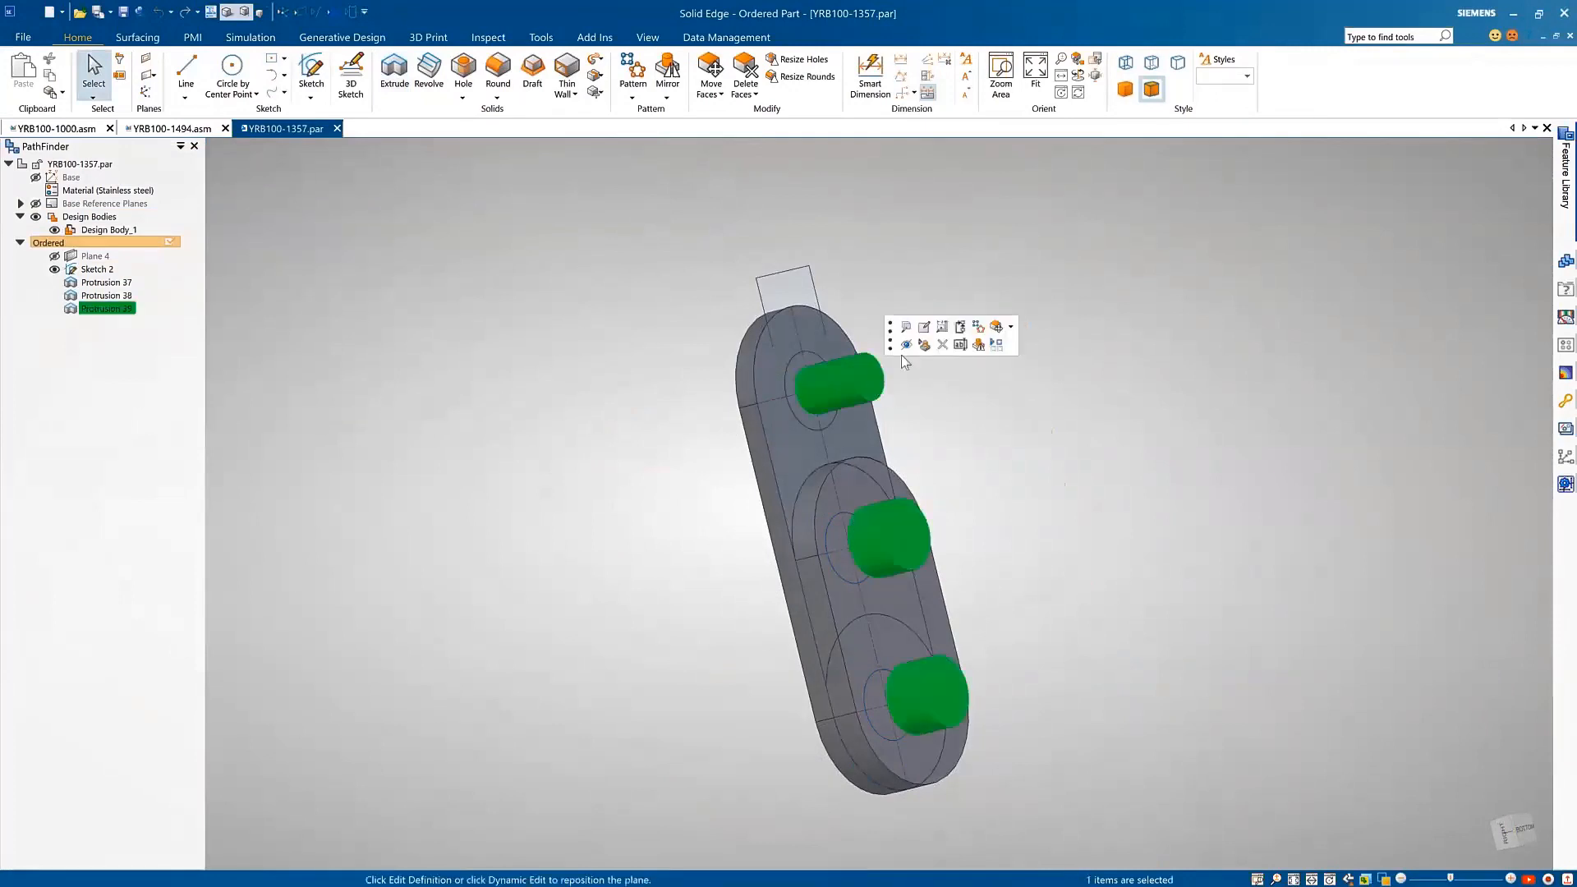
left_click(906, 327)
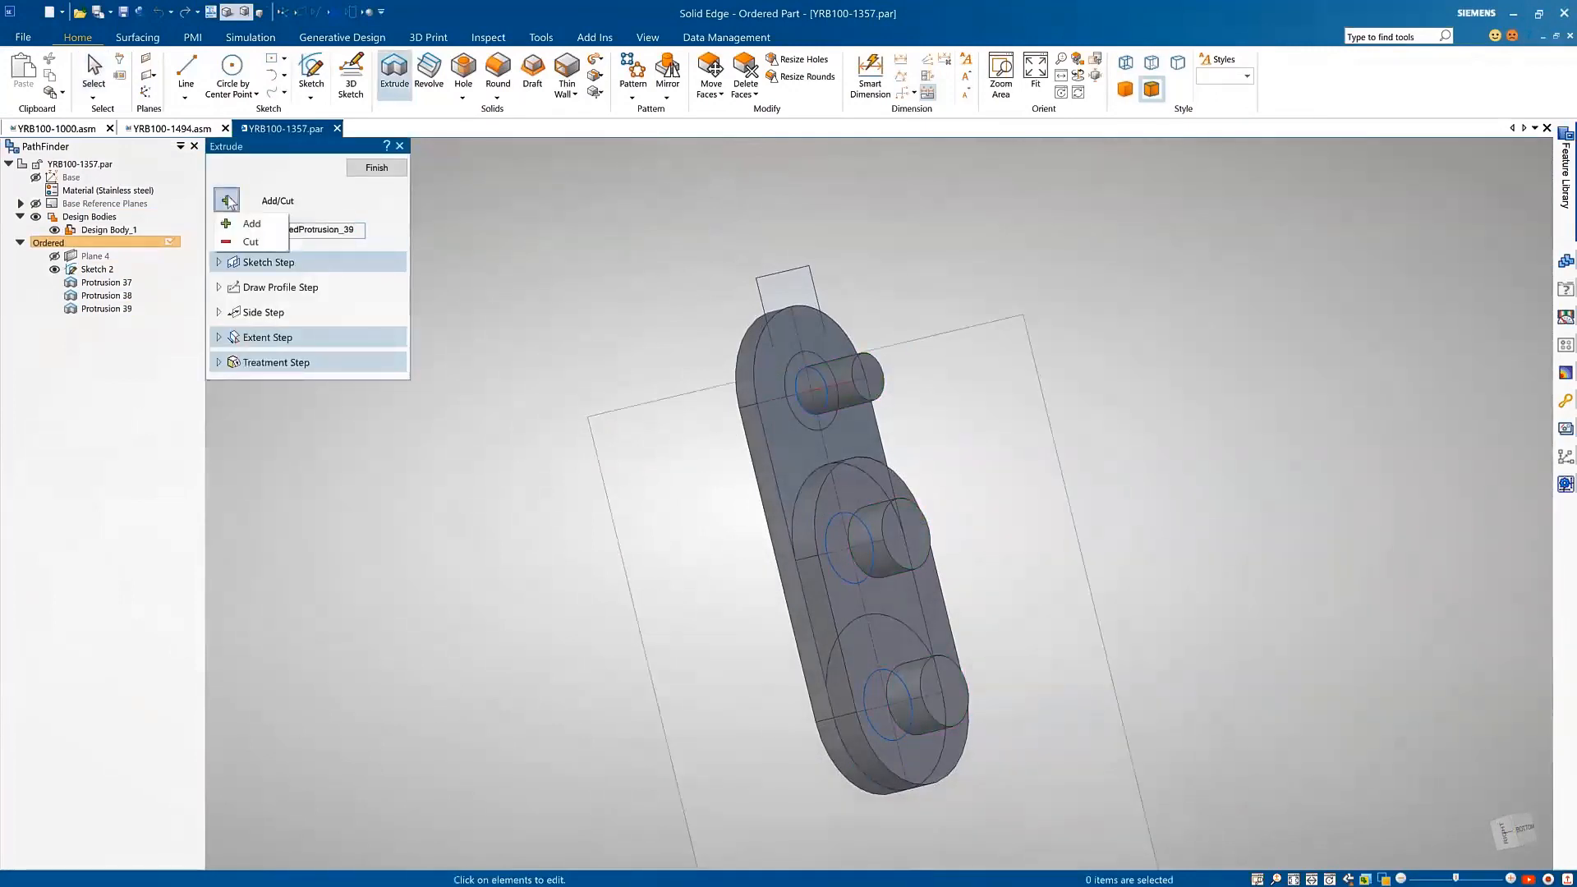
left_click(226, 394)
left_click(564, 419)
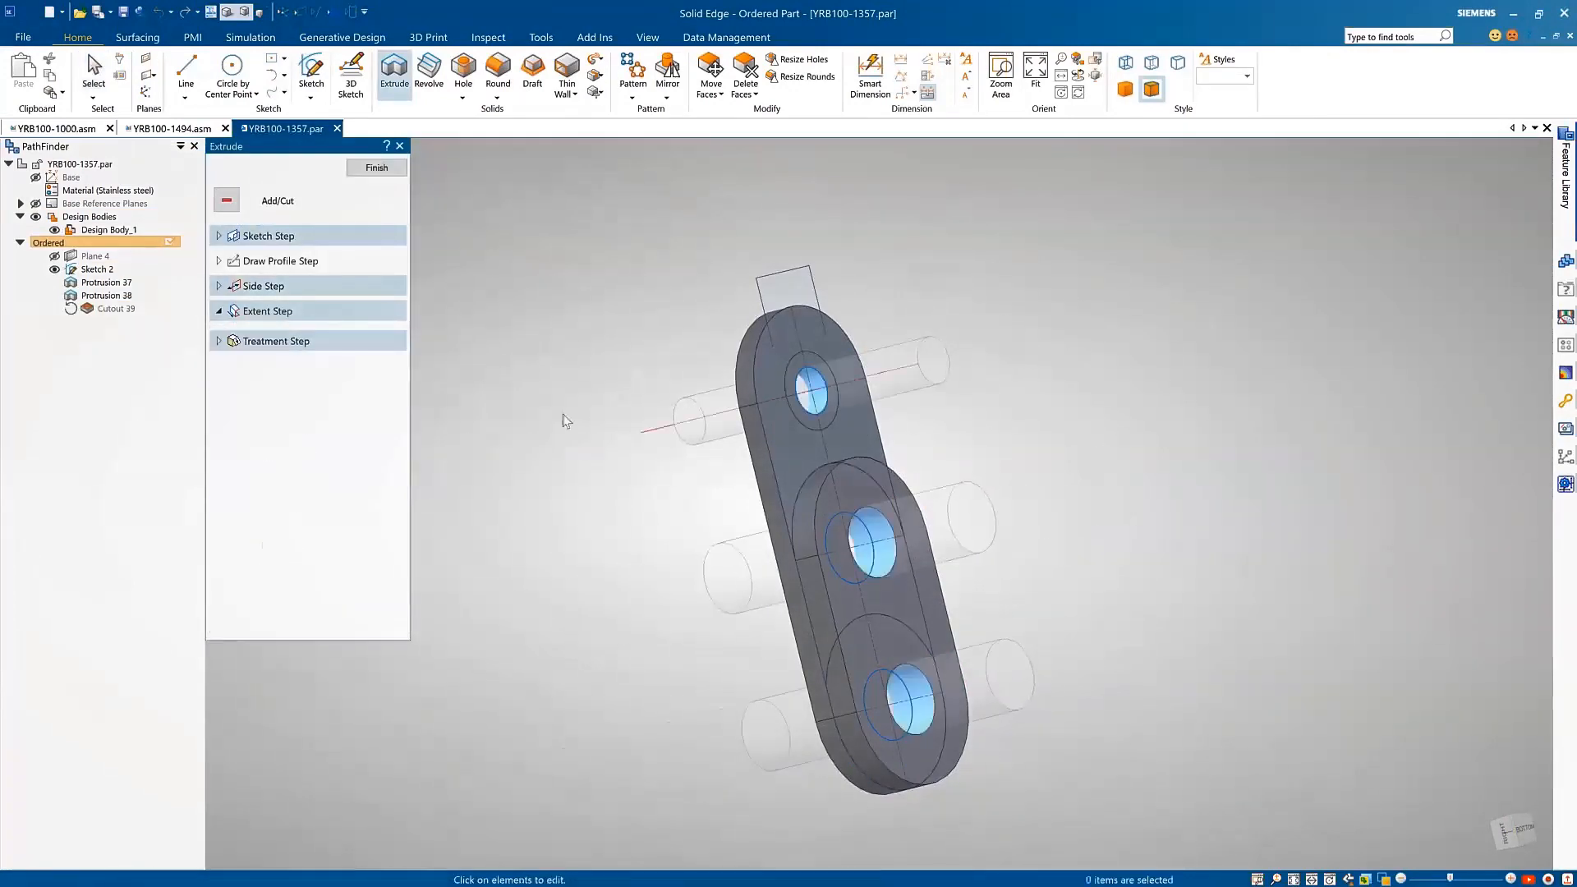
Step: Cut the circular region around the top hole with a finite one-sided extrusion
key("Escape")
right_click(802, 382)
left_click(871, 397)
left_click(910, 359)
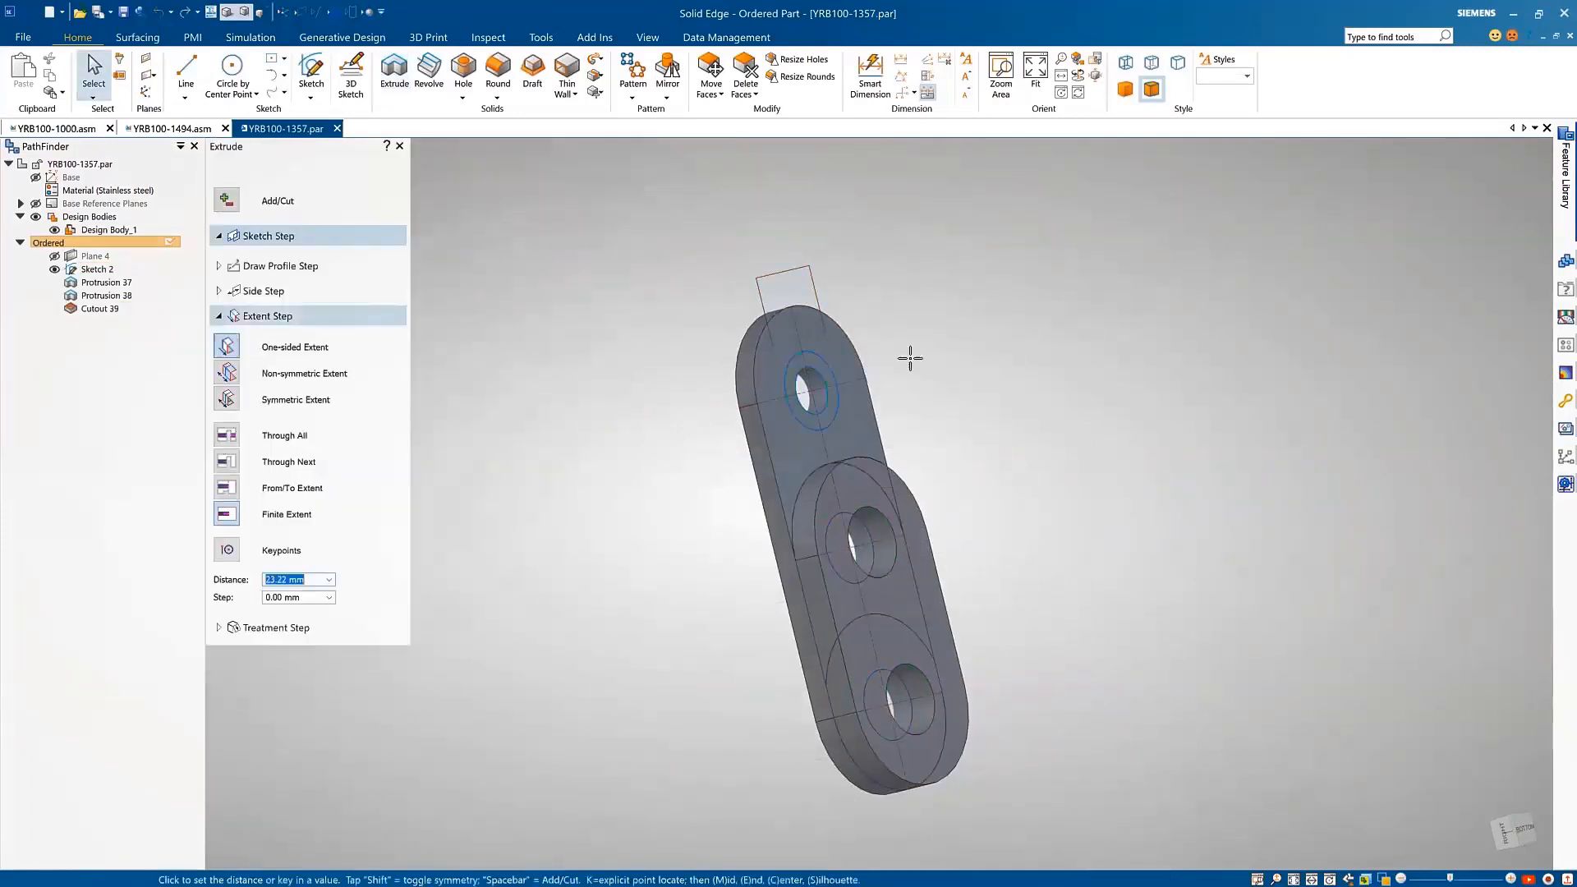
left_click(815, 397)
right_click(661, 426)
Step: Cut the lower rounded region of Sketch 2 out of the 6 mm plate layer around the bottom hole
middle_click_drag(616, 333, 749, 605)
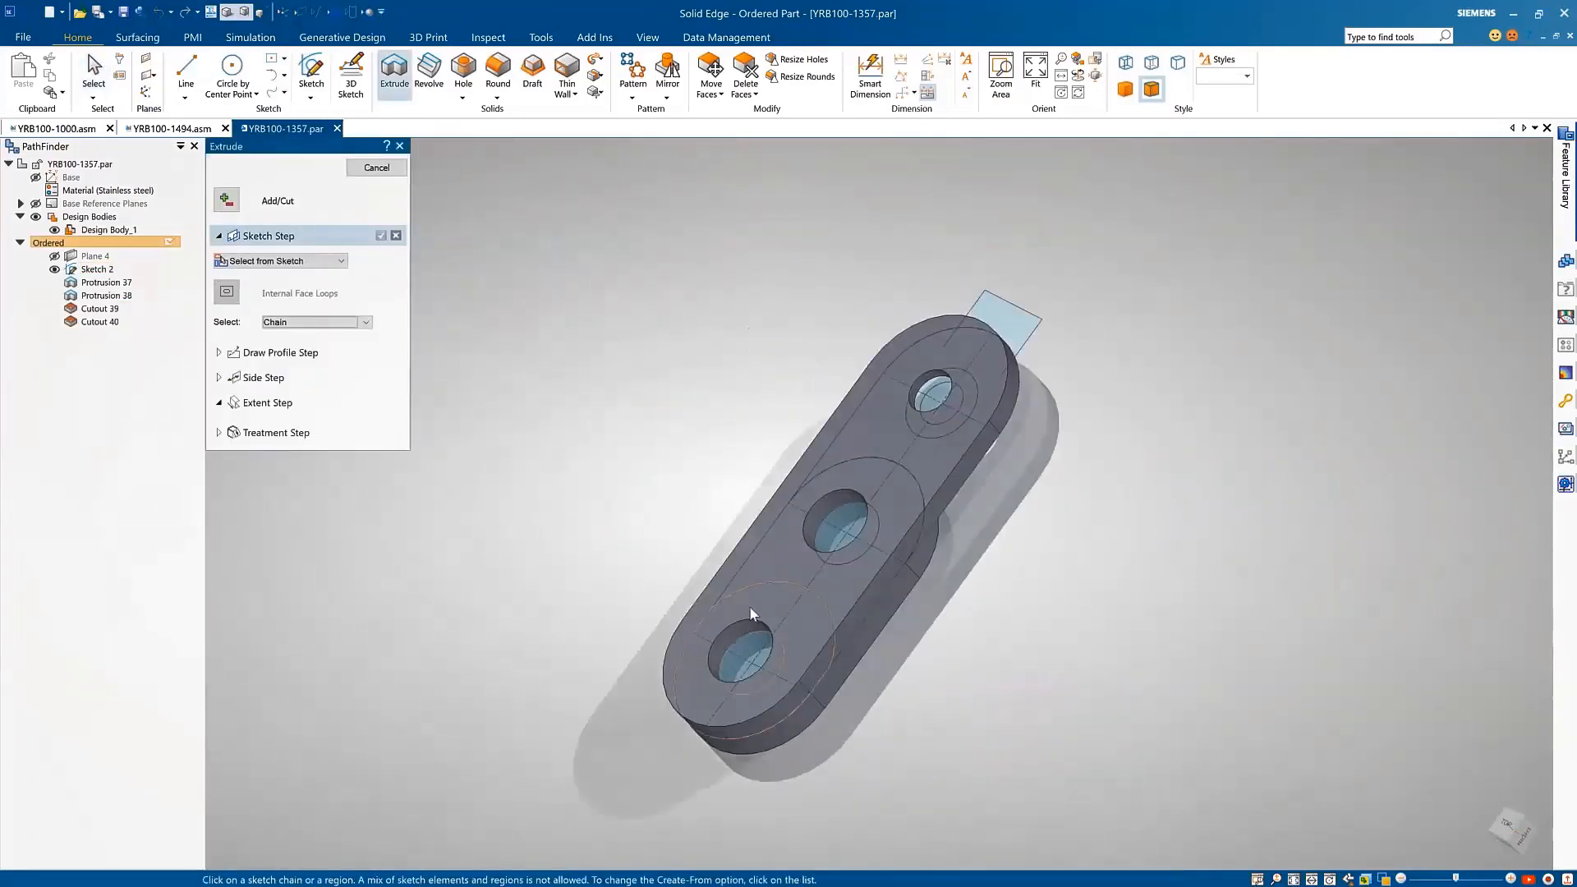
left_click(699, 639)
right_click(687, 592)
left_click(673, 535)
right_click(613, 465)
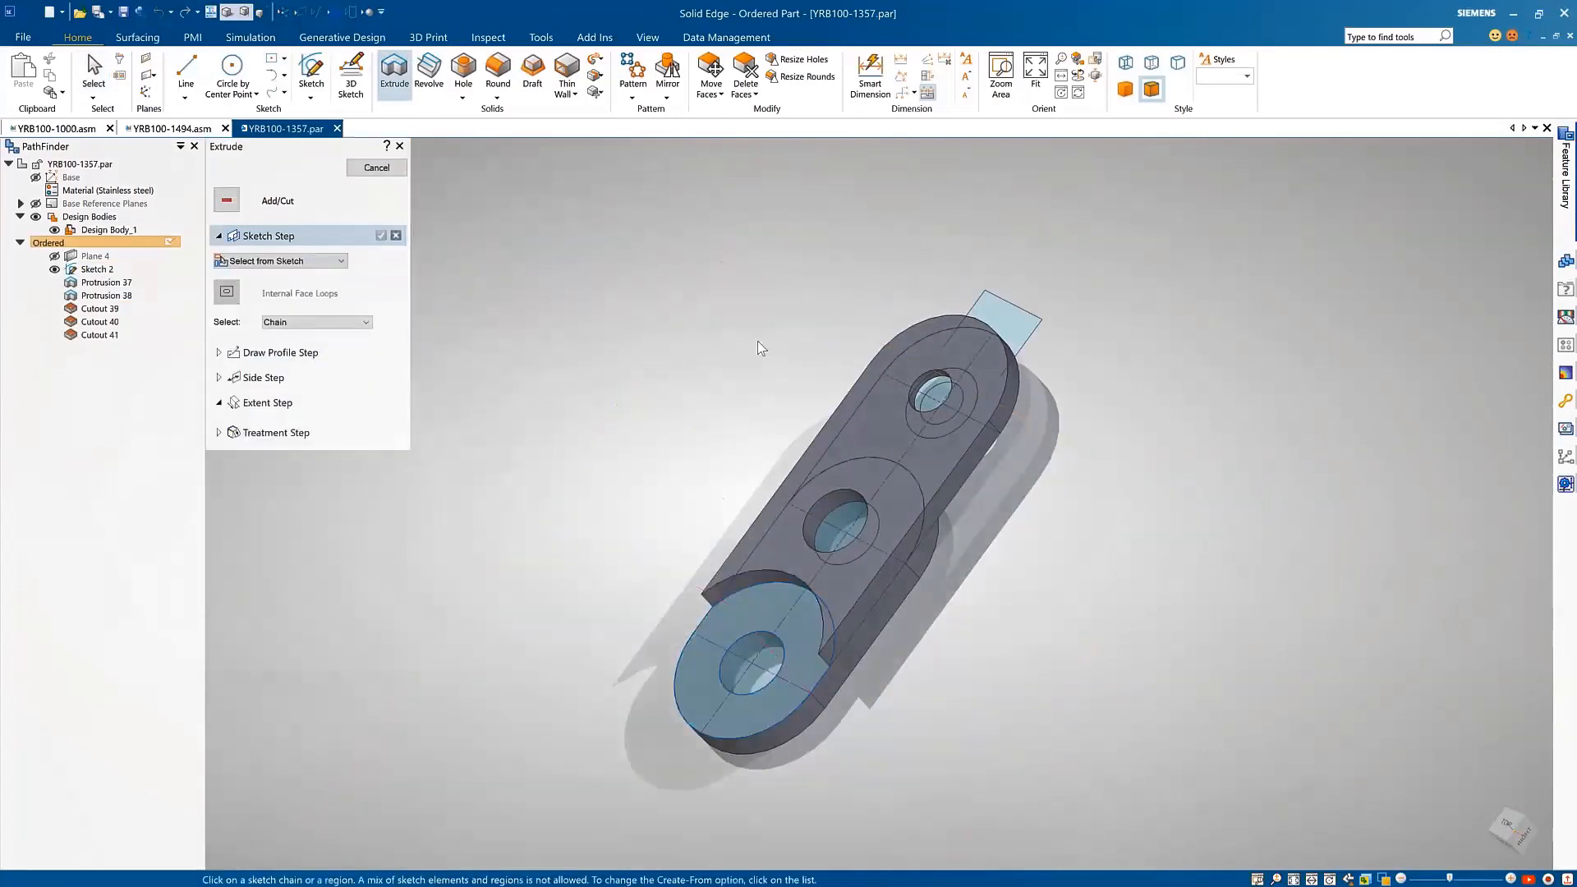
Step: Extrude the rectangular region at the plate's upper end into a thin tab
middle_click_drag(757, 342, 854, 306)
left_click(896, 310)
right_click(862, 309)
left_click(818, 304)
right_click(742, 327)
Step: Round the tab's corners and the sharp ends of the curved cut with a 2 mm radius
left_click(498, 74)
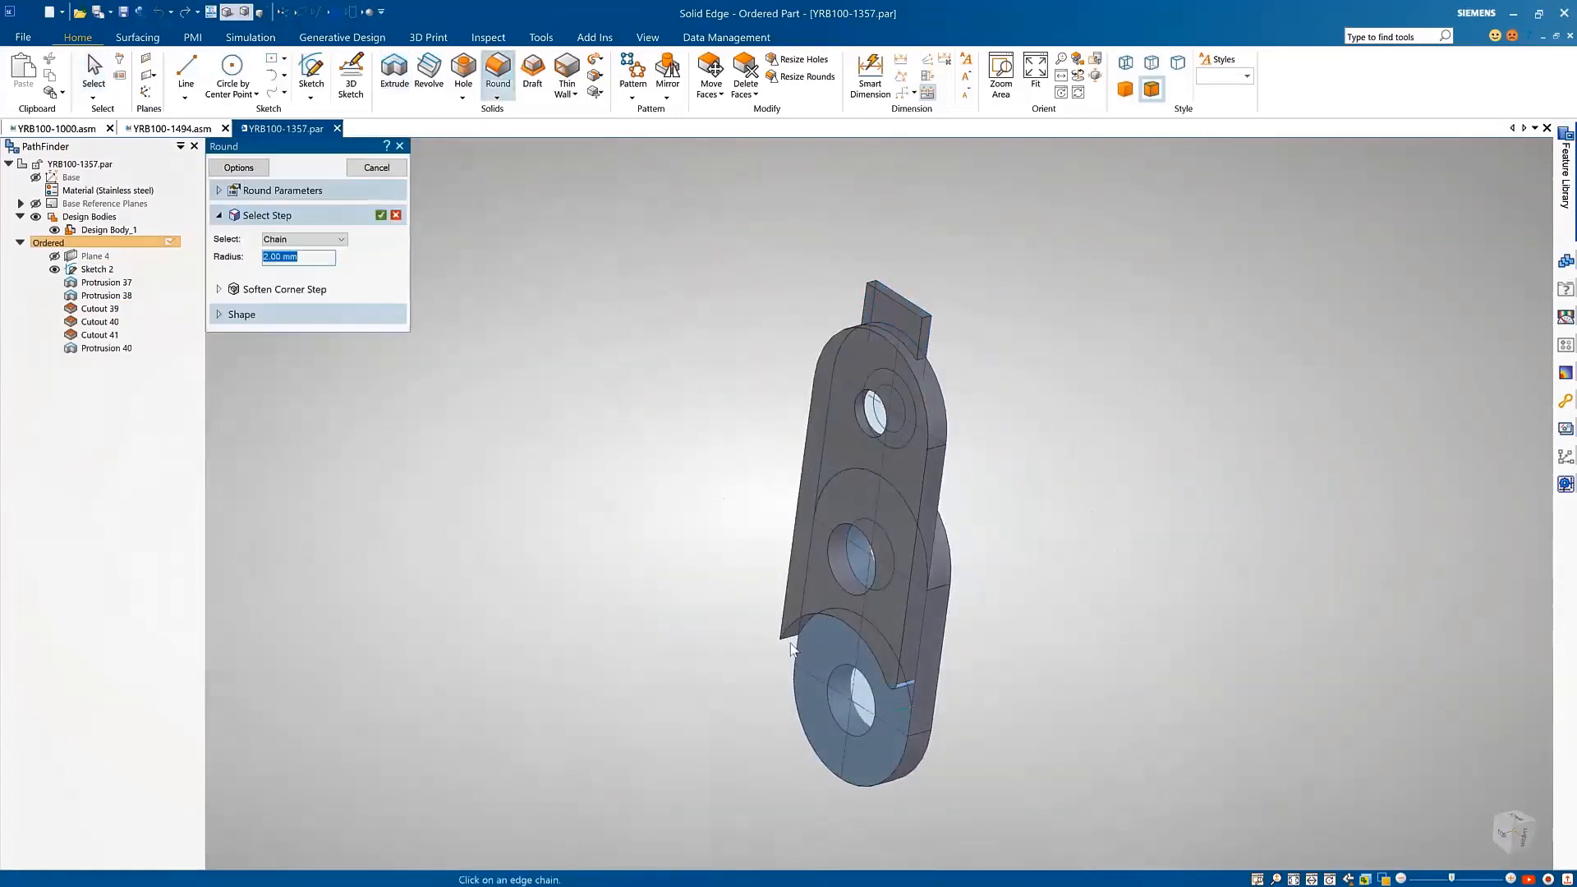
right_click(873, 287)
Step: Deactivate the regions of Sketch 2 and hide the sketch
right_click(90, 269)
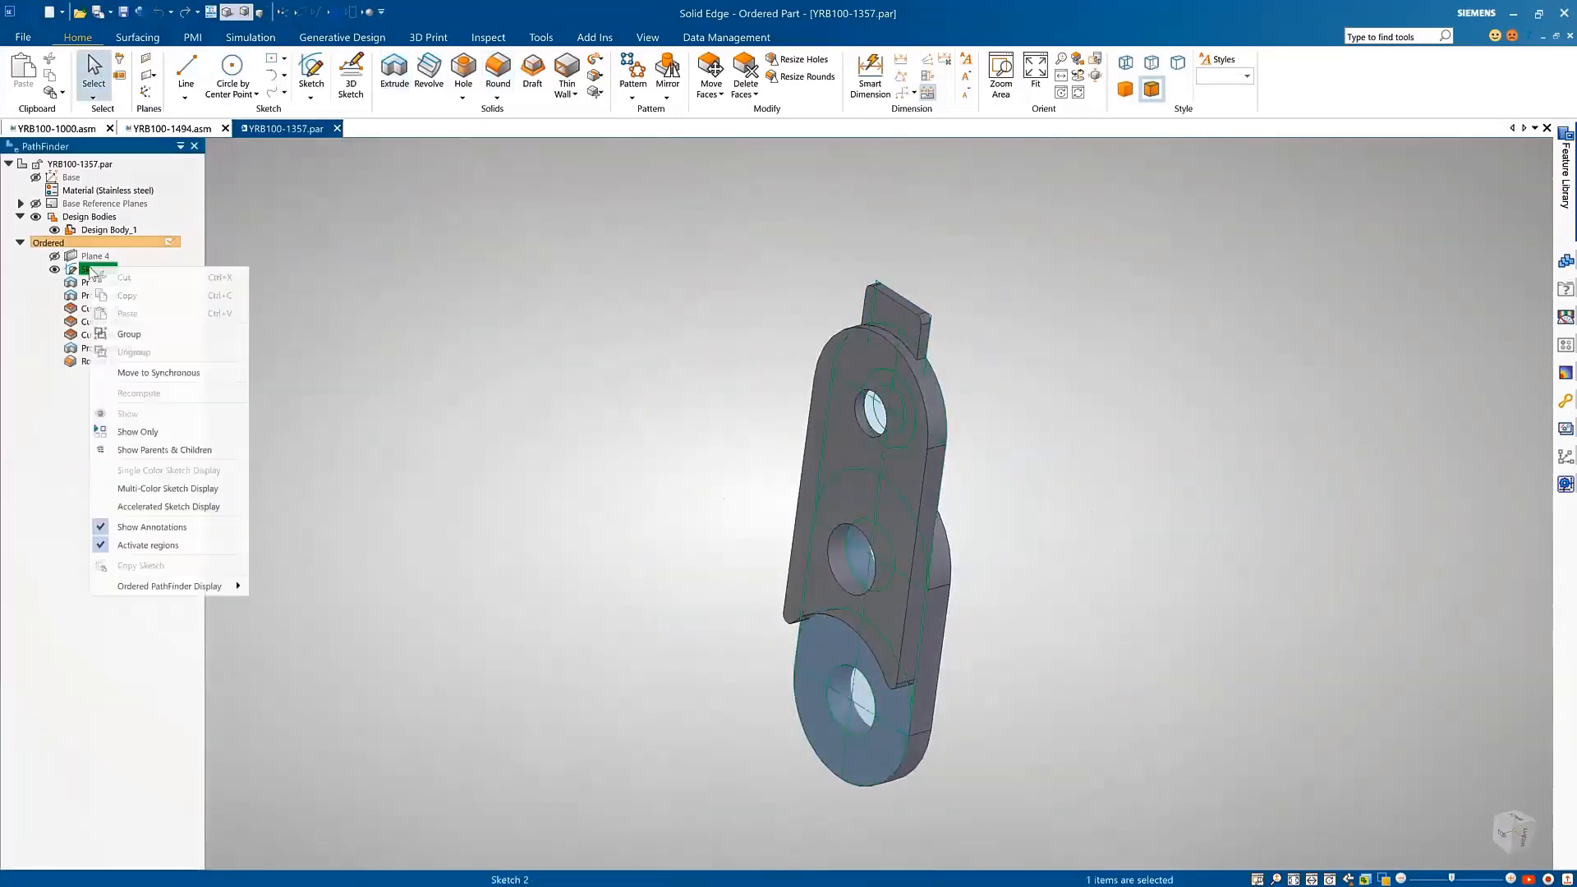
left_click(148, 545)
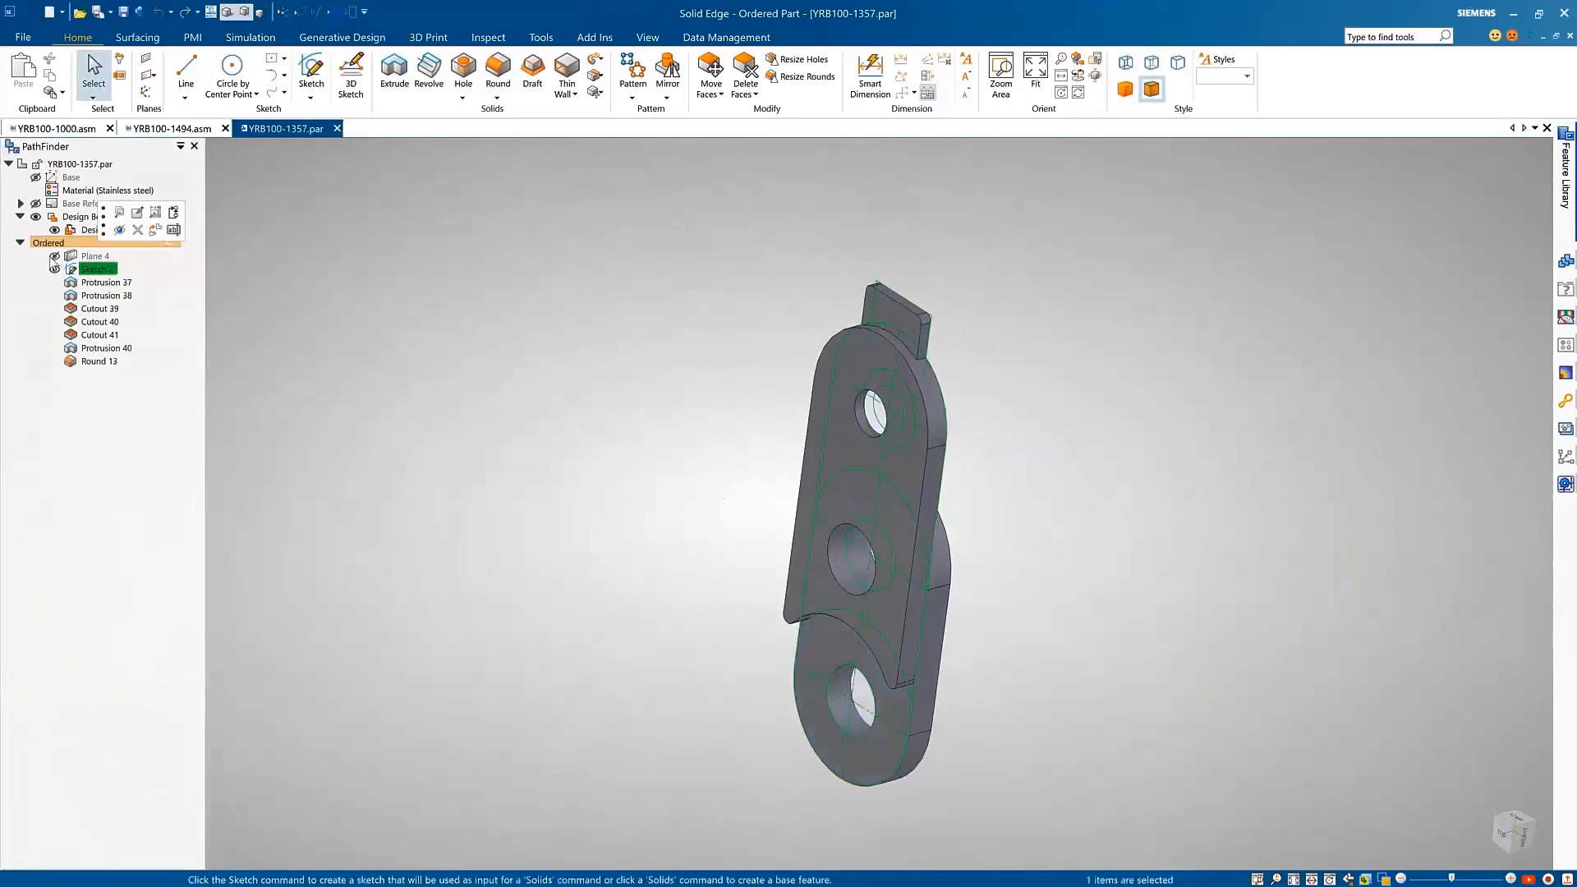
left_click(644, 476)
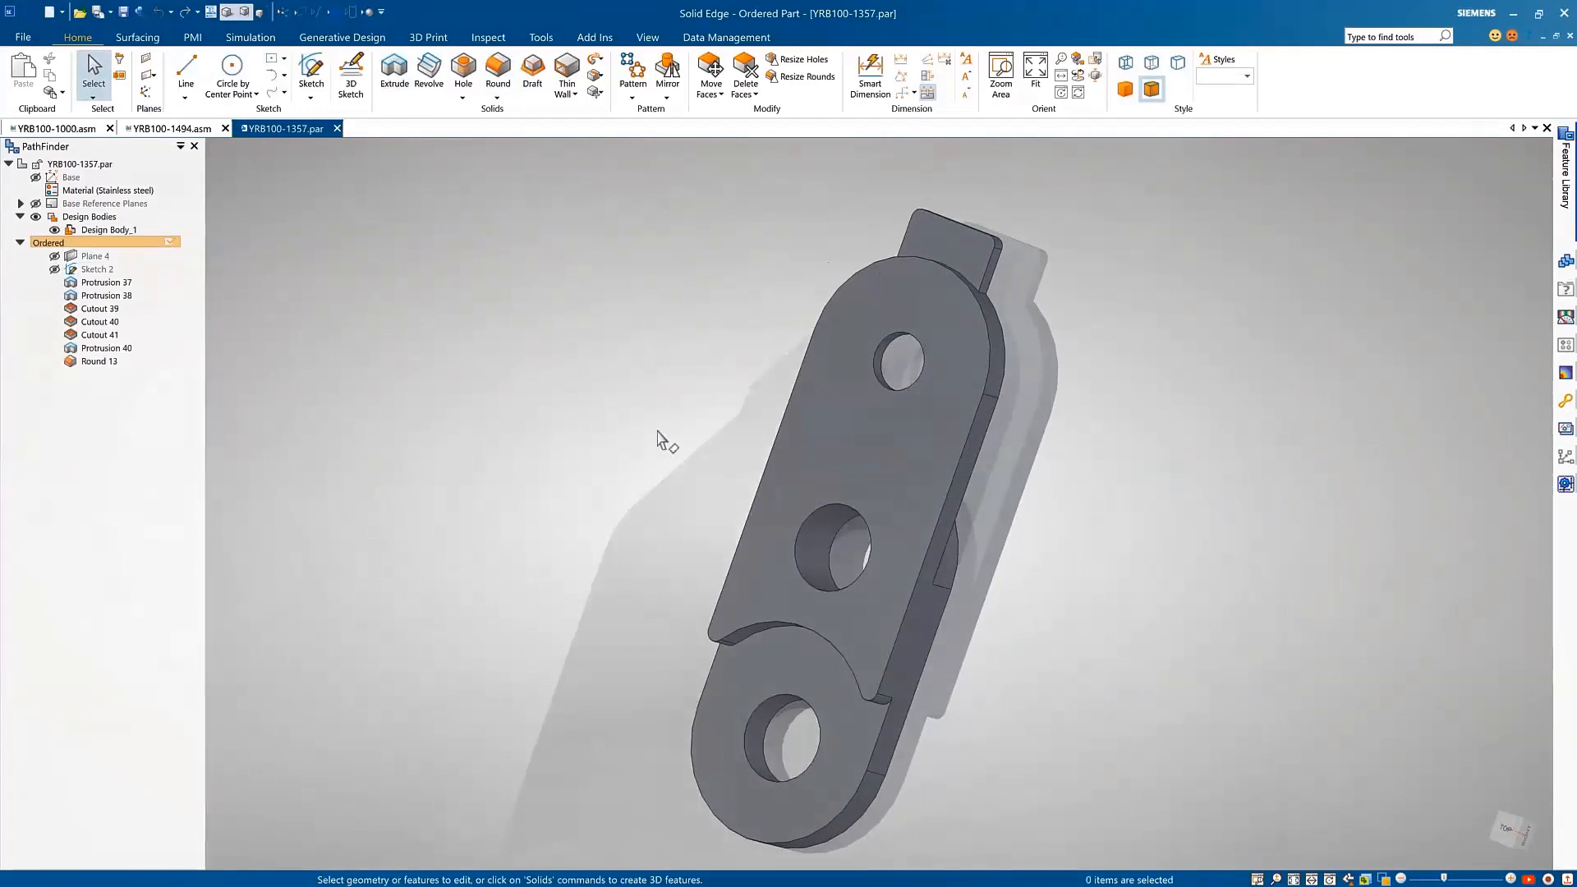
Step: Move the recessed face around the plate's bottom hole by 1.50 mm with the Coplanar design intent switched off
left_click(712, 71)
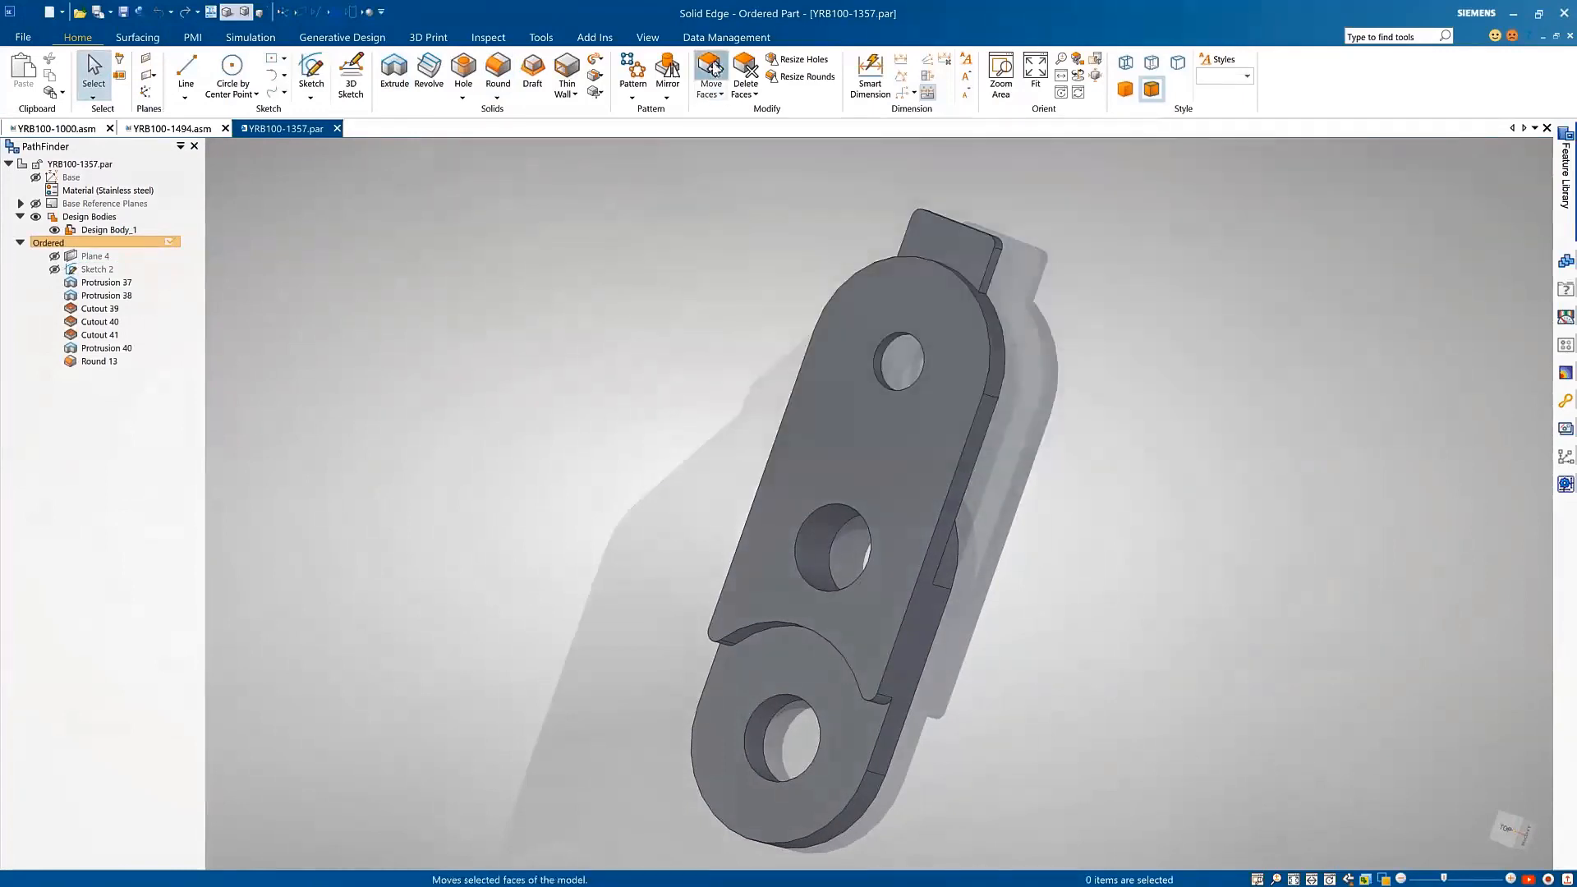
left_click(860, 708)
right_click(860, 708)
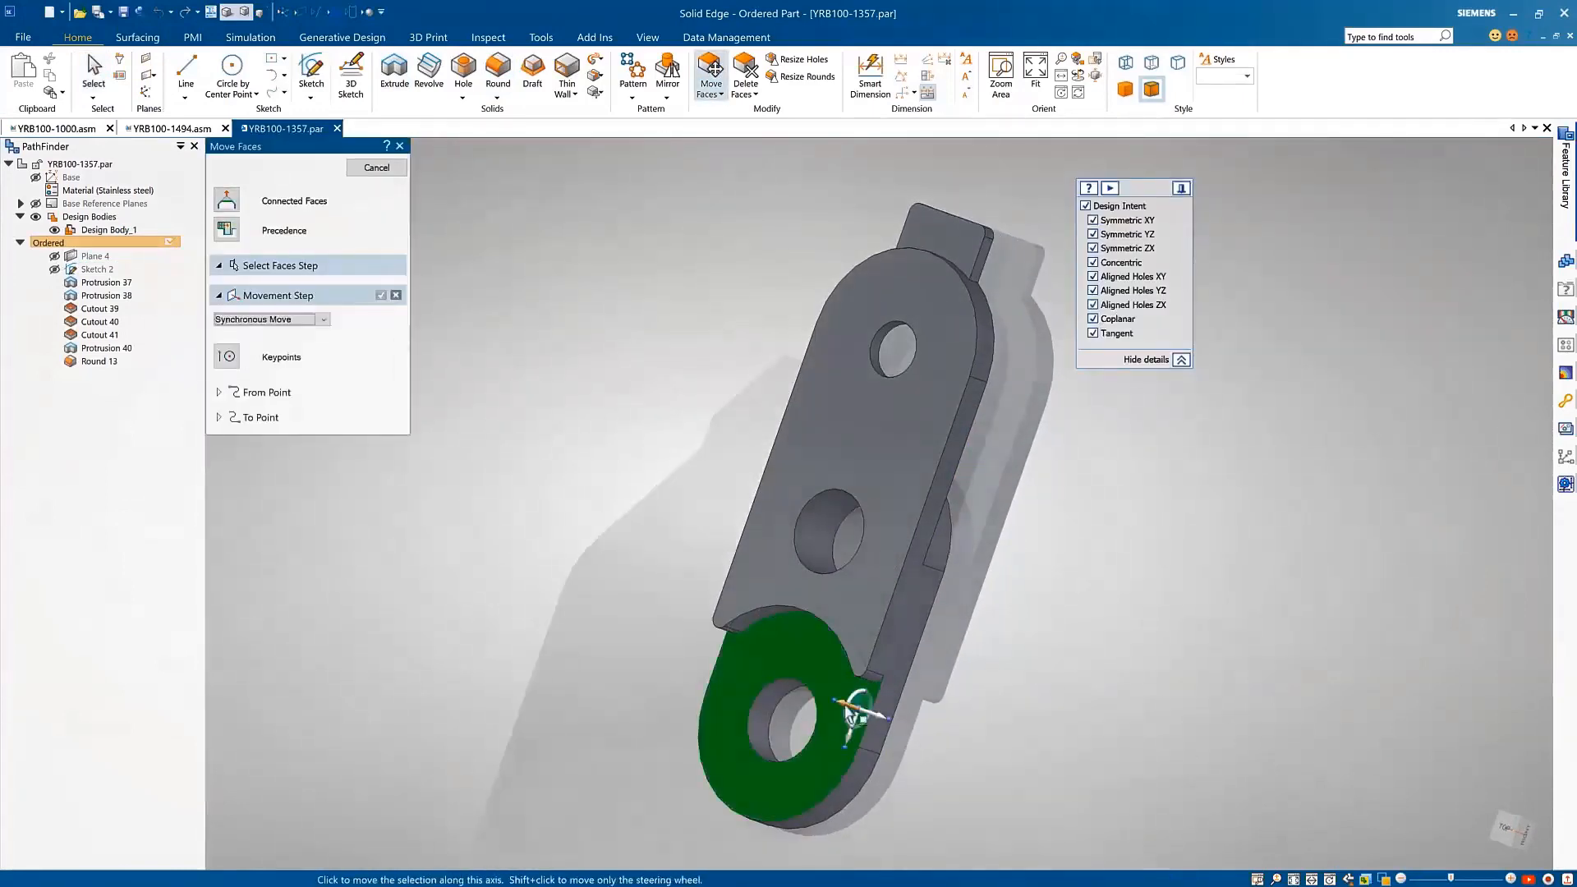
left_click(869, 729)
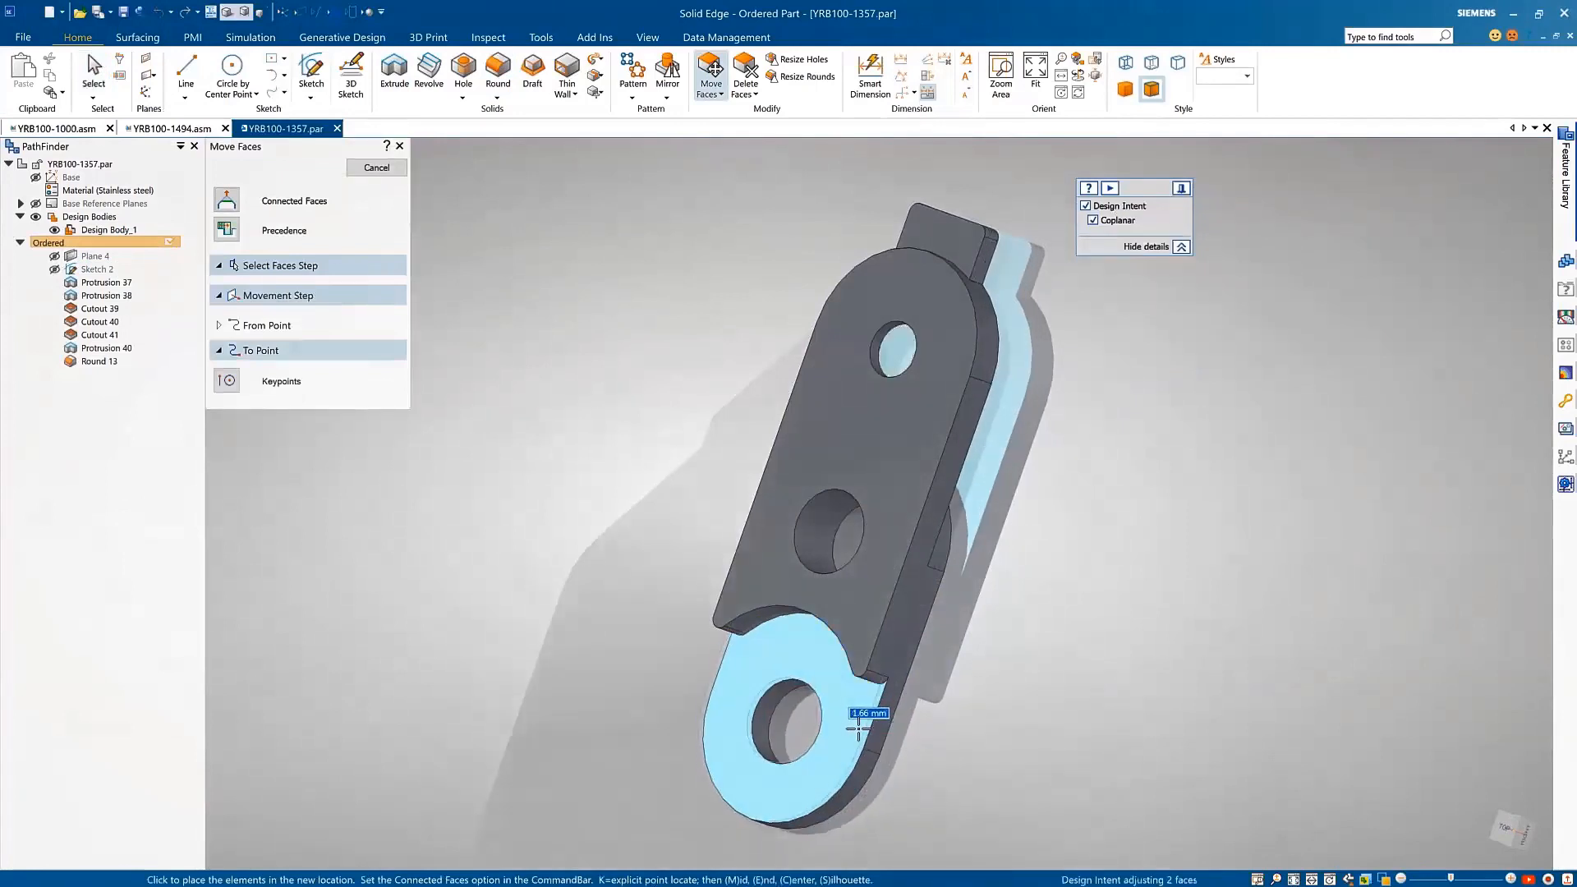
key("p")
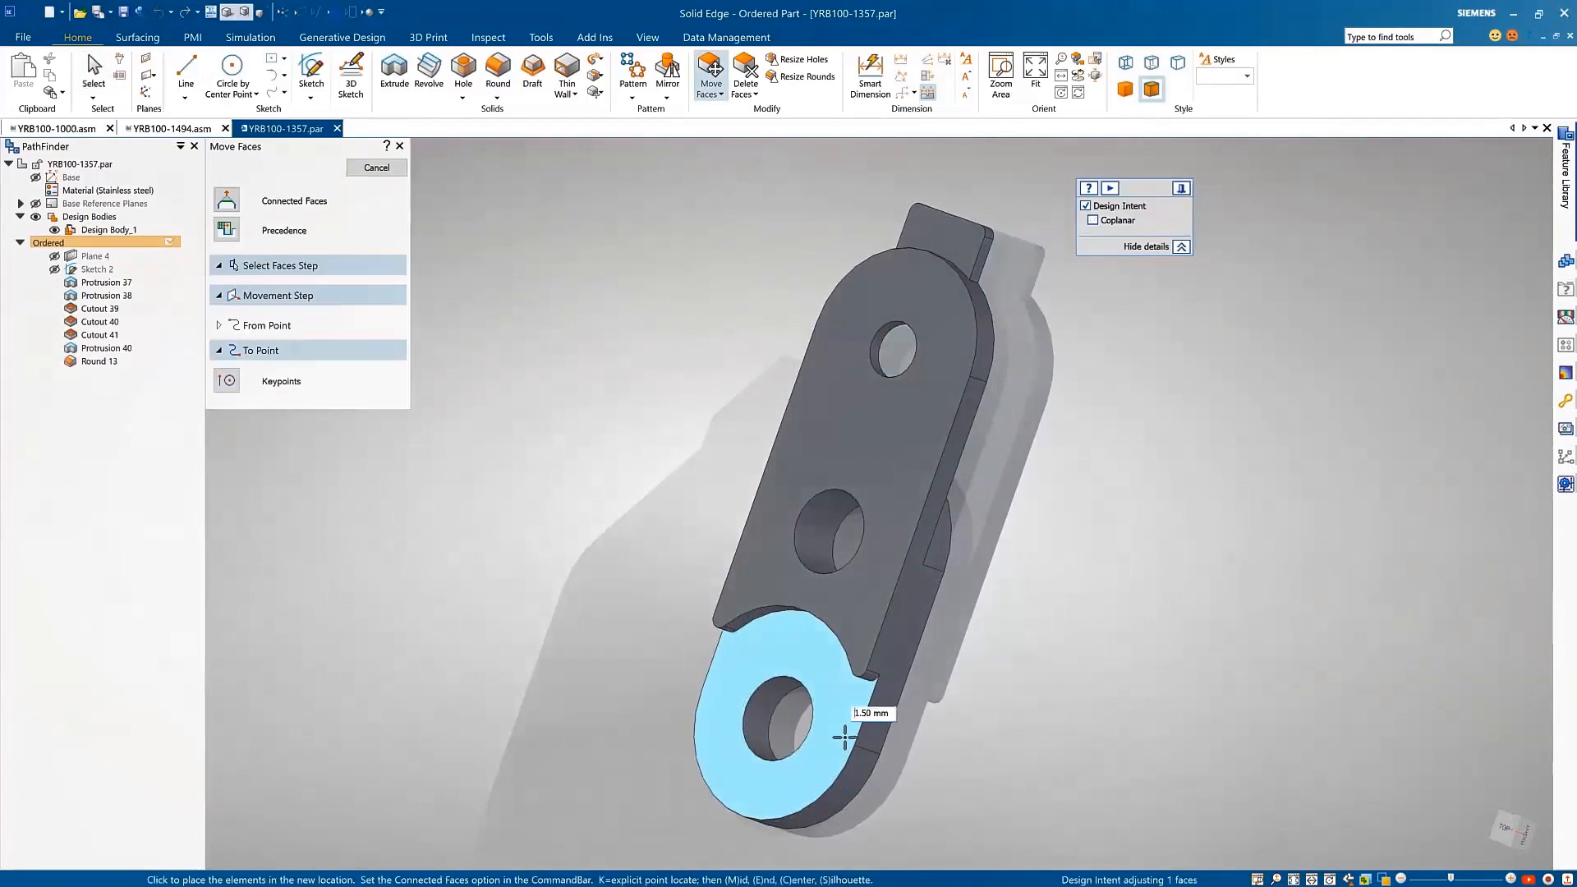
left_click(846, 736)
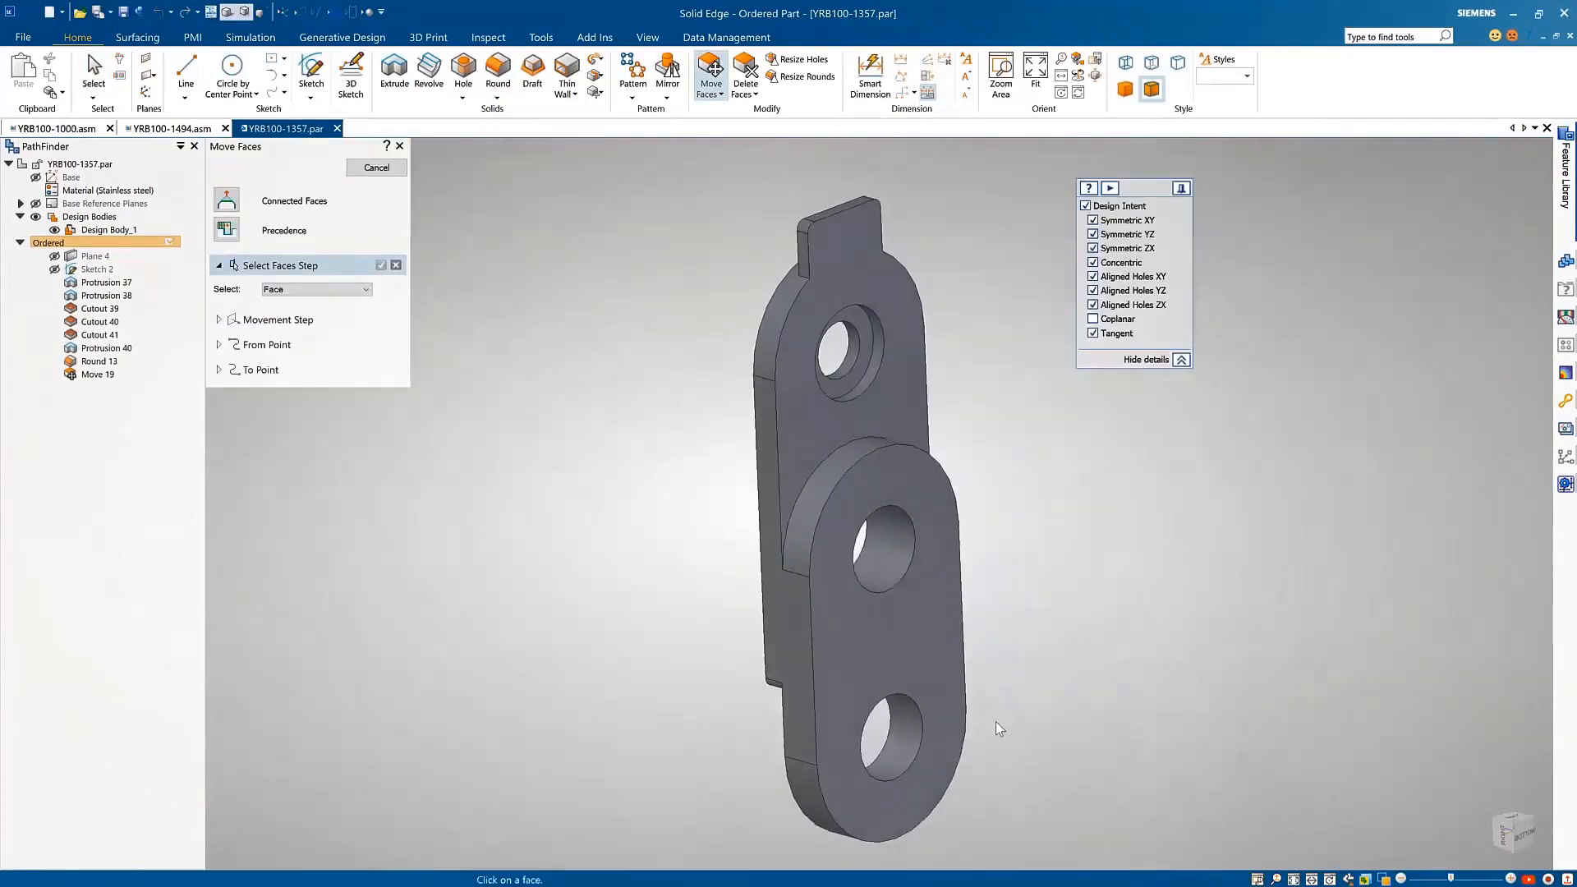
Step: Move the rounded upper end faces of both plate layers along the plate together with their concentric holes
left_click(804, 516)
left_click(770, 341)
right_click(718, 349)
left_click(851, 332)
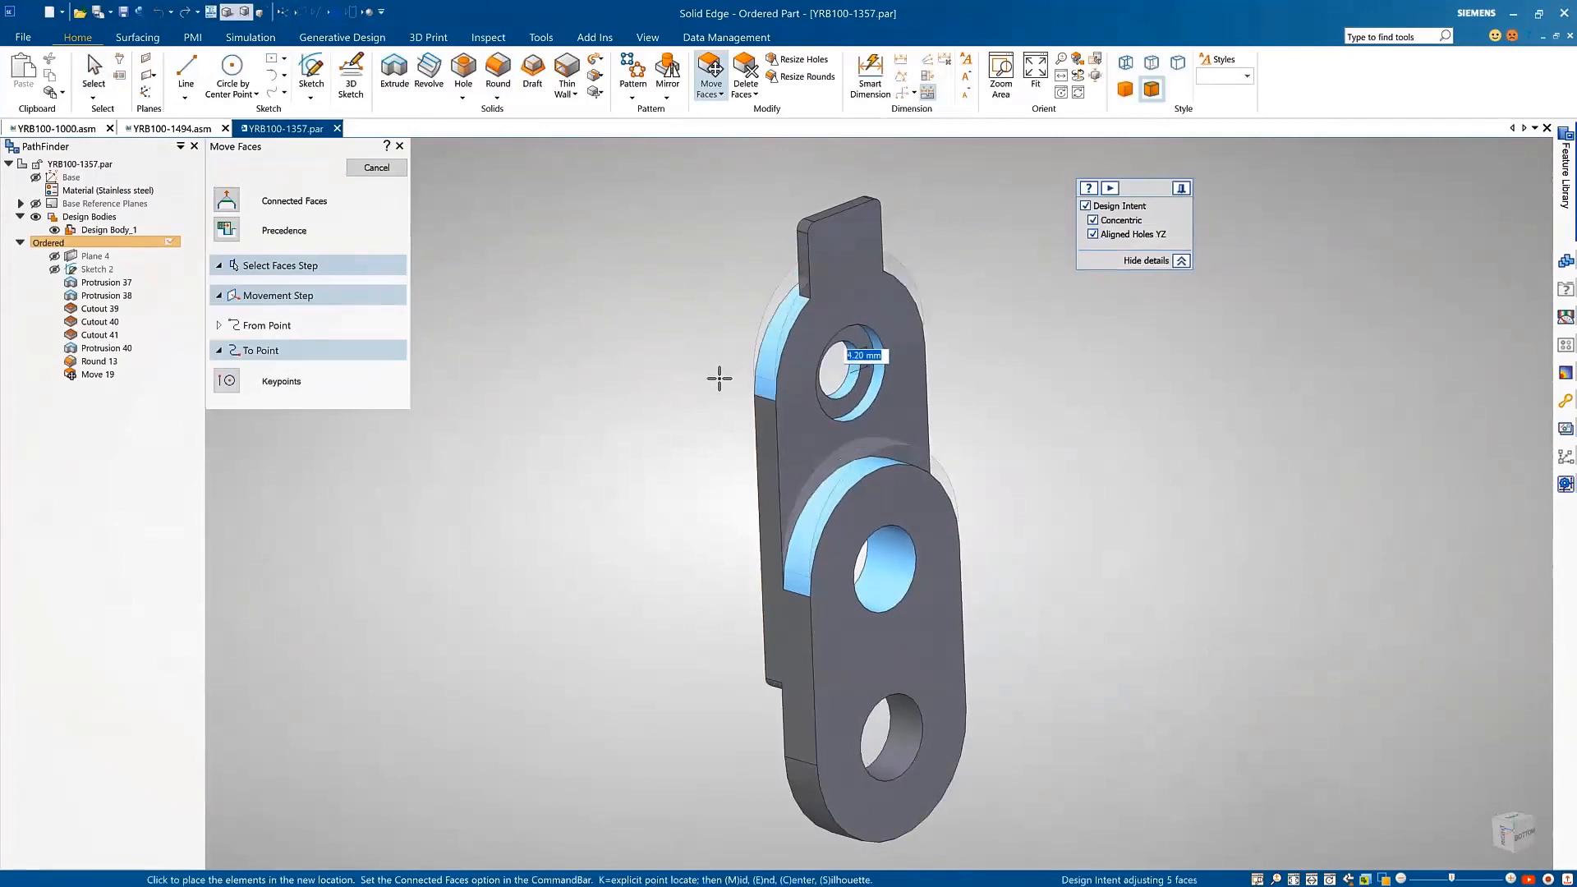
key("c")
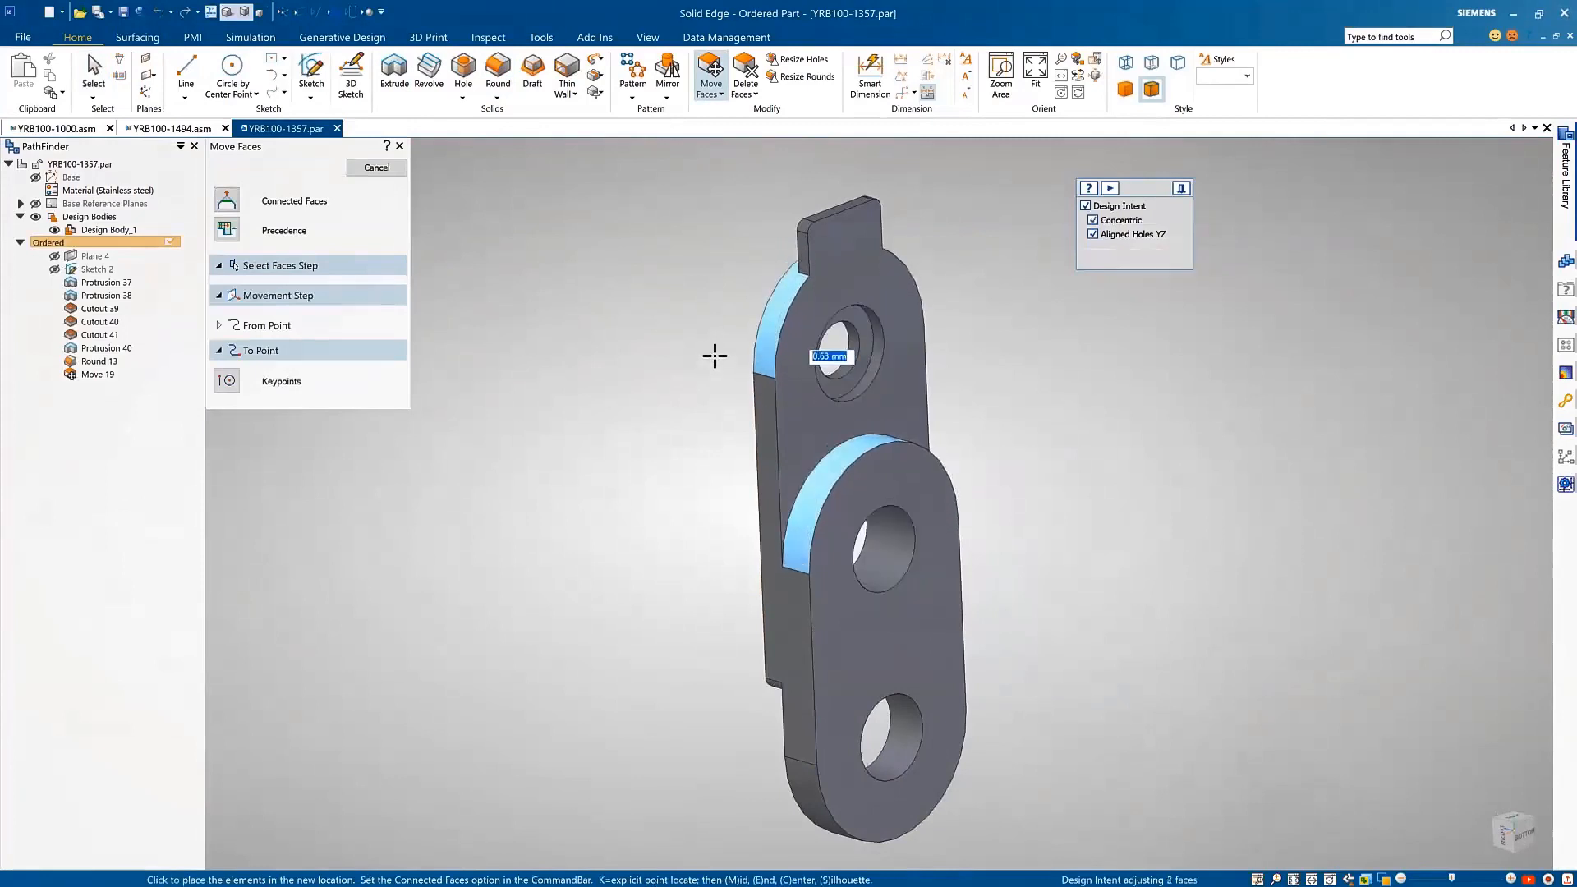
key("c")
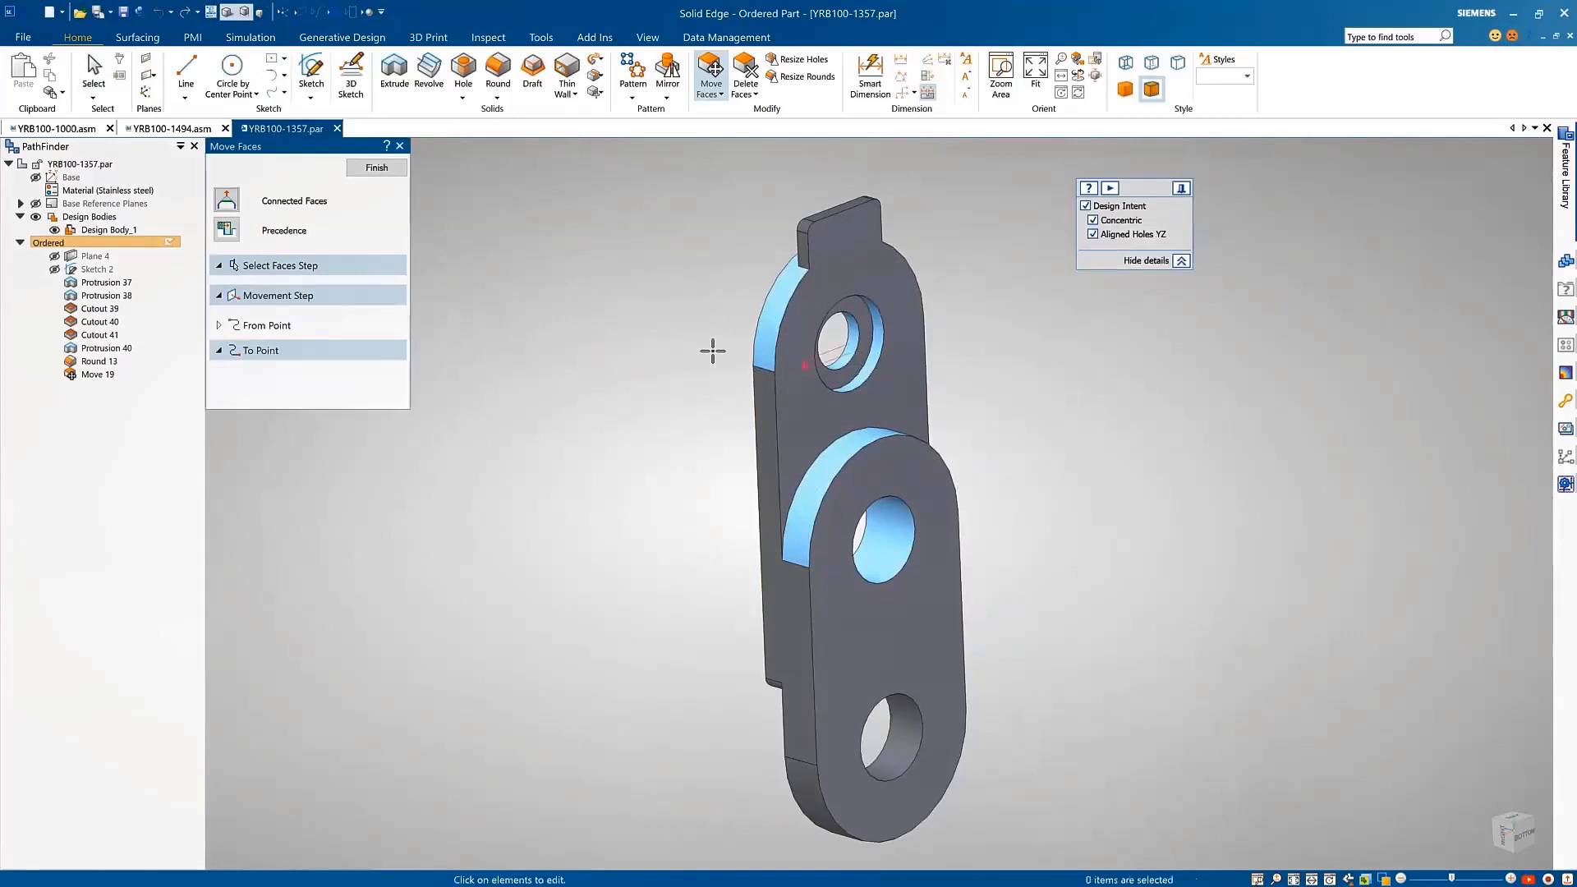
left_click(713, 352)
key("Escape")
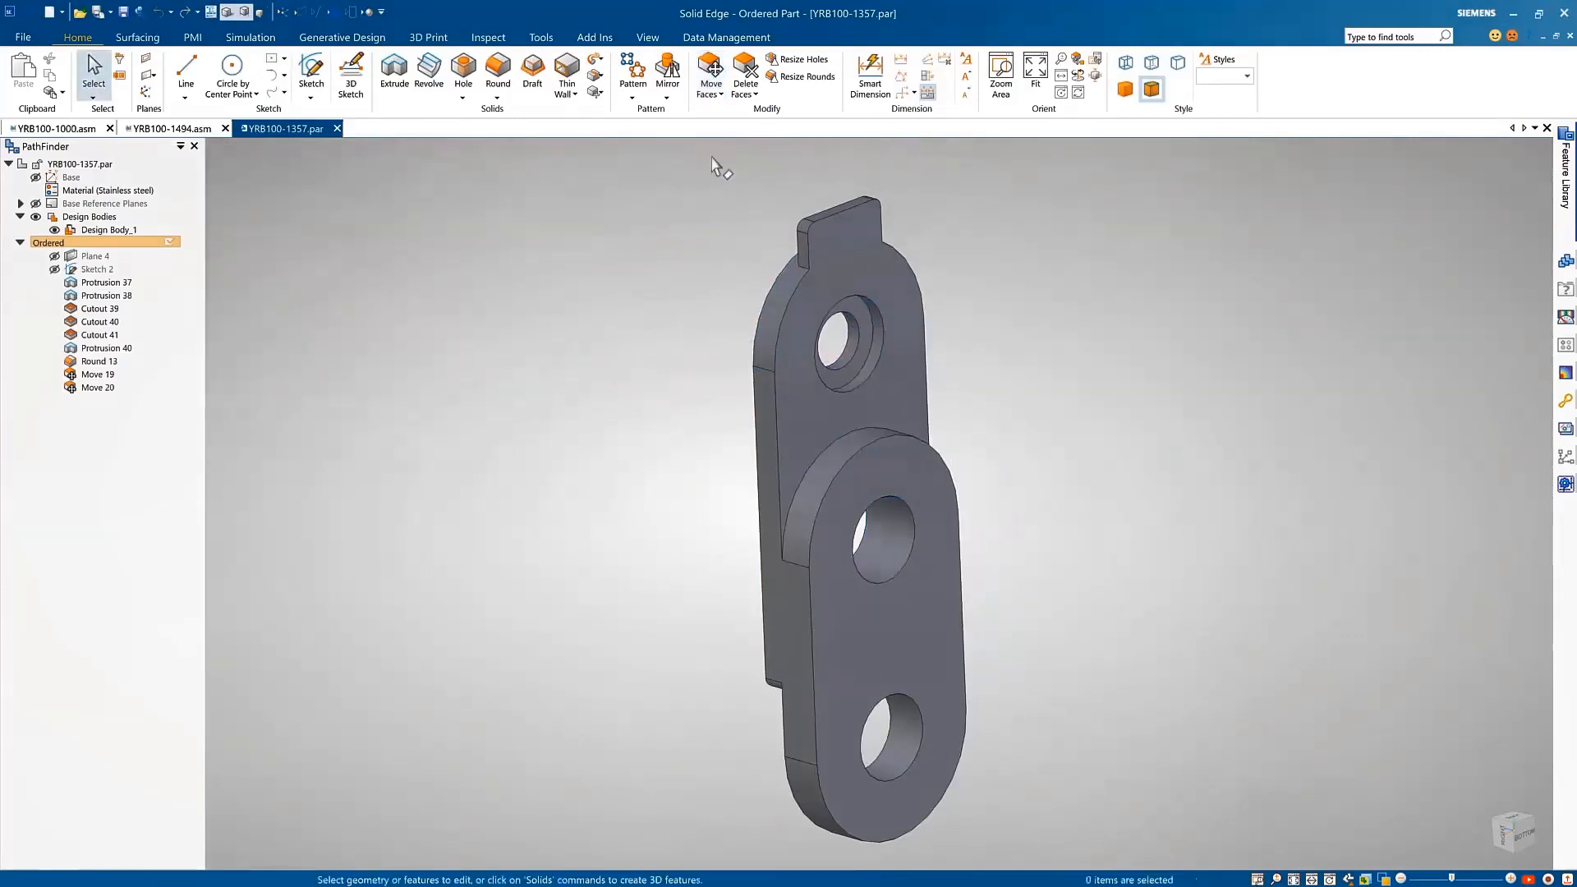
Step: Rotate the plate's straight side faces about the upper end of the side face, tapering the symmetric sides
left_click(721, 95)
left_click(730, 131)
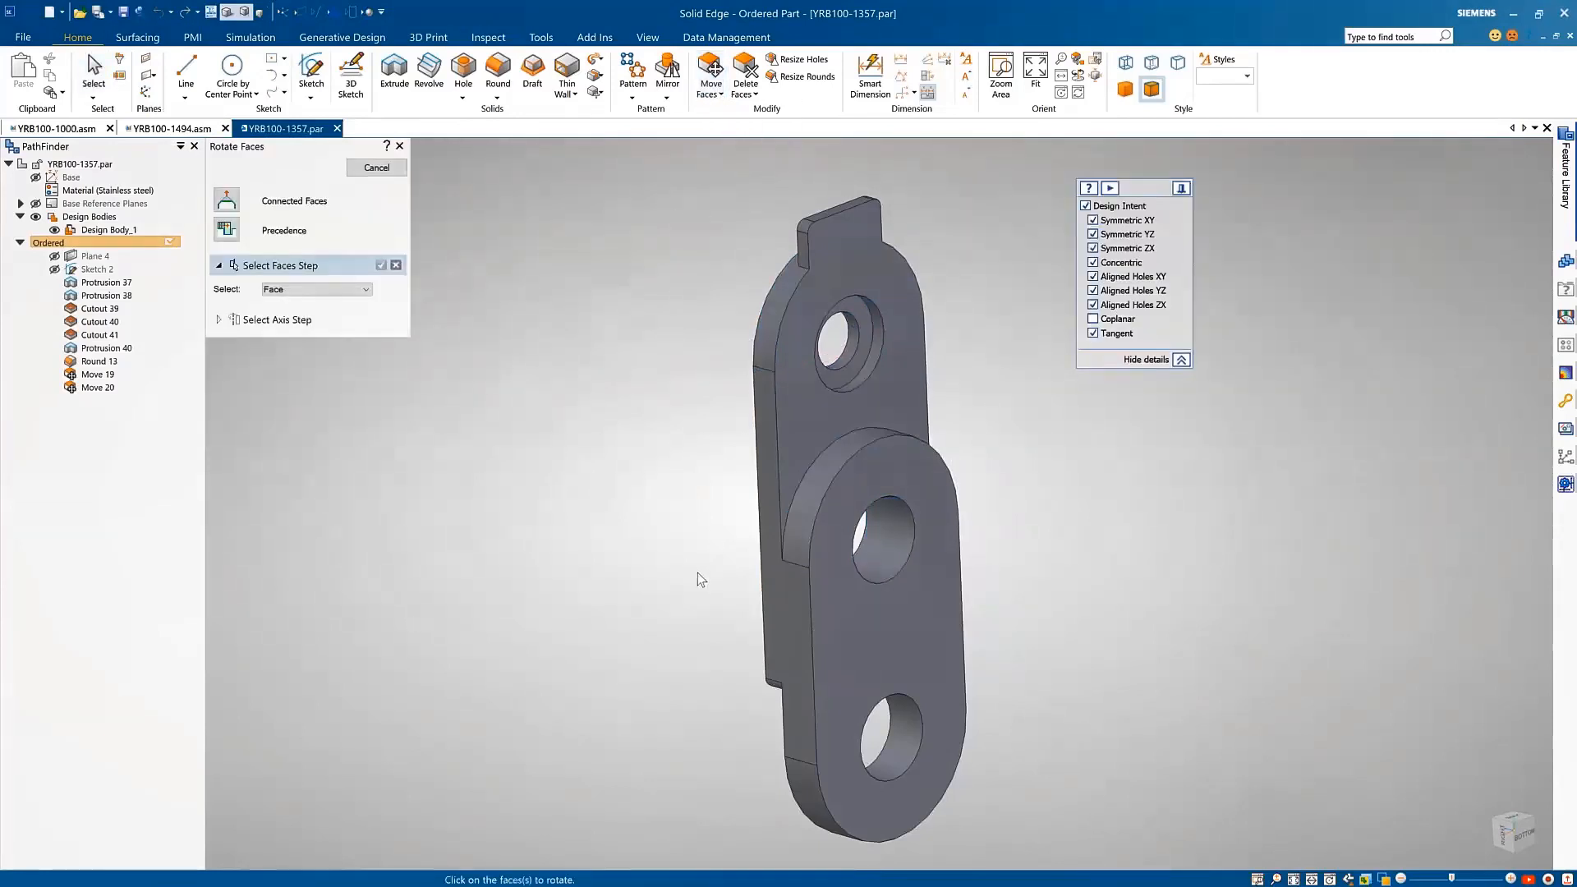
right_click(722, 466)
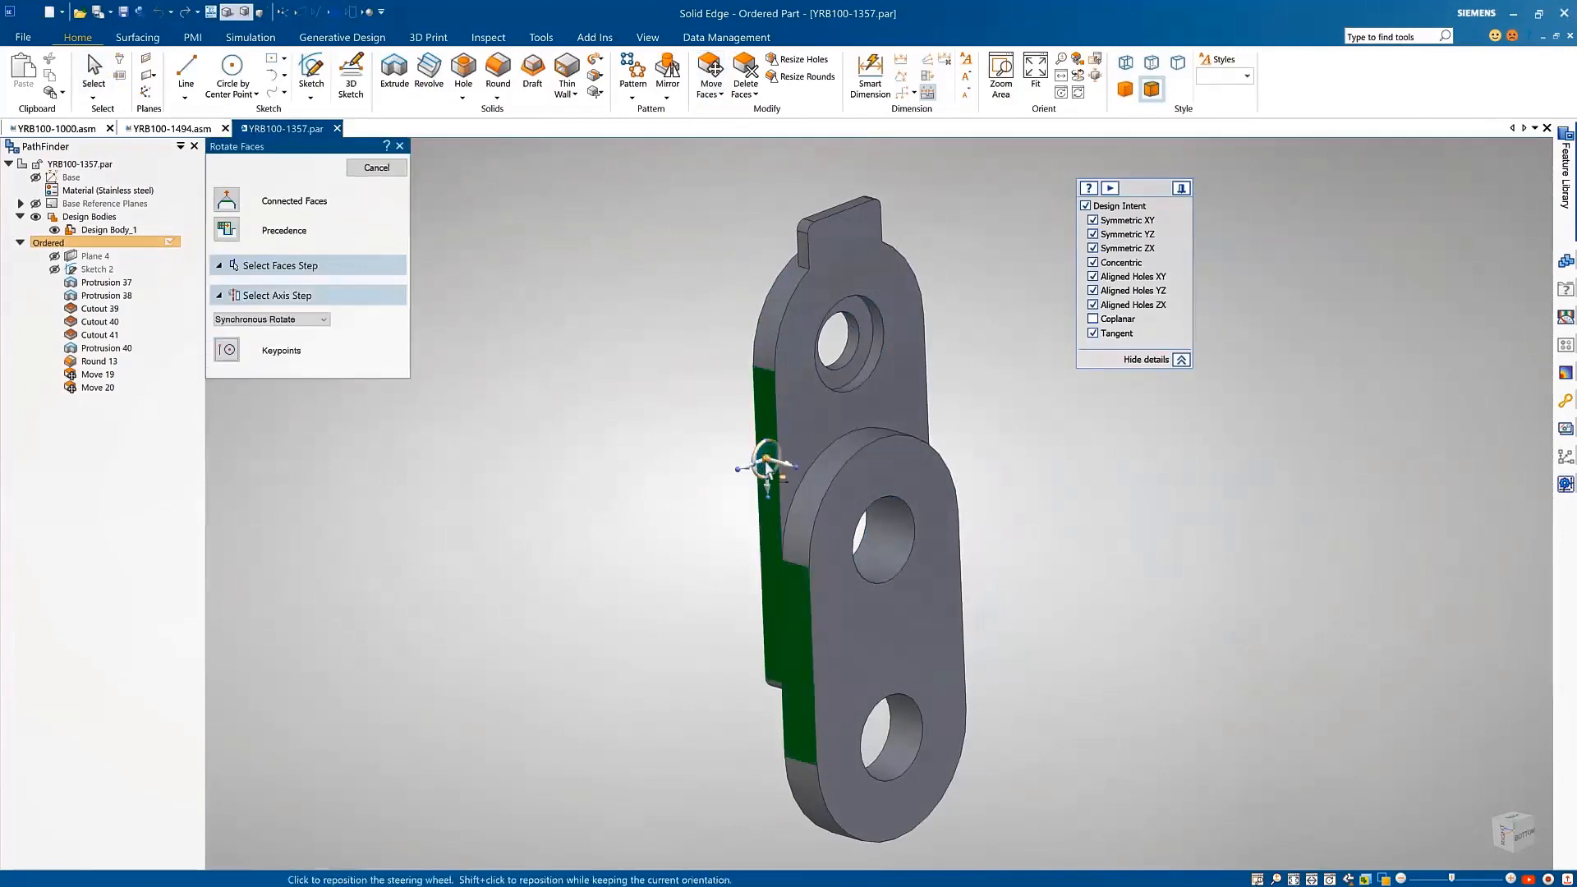
left_click(764, 370)
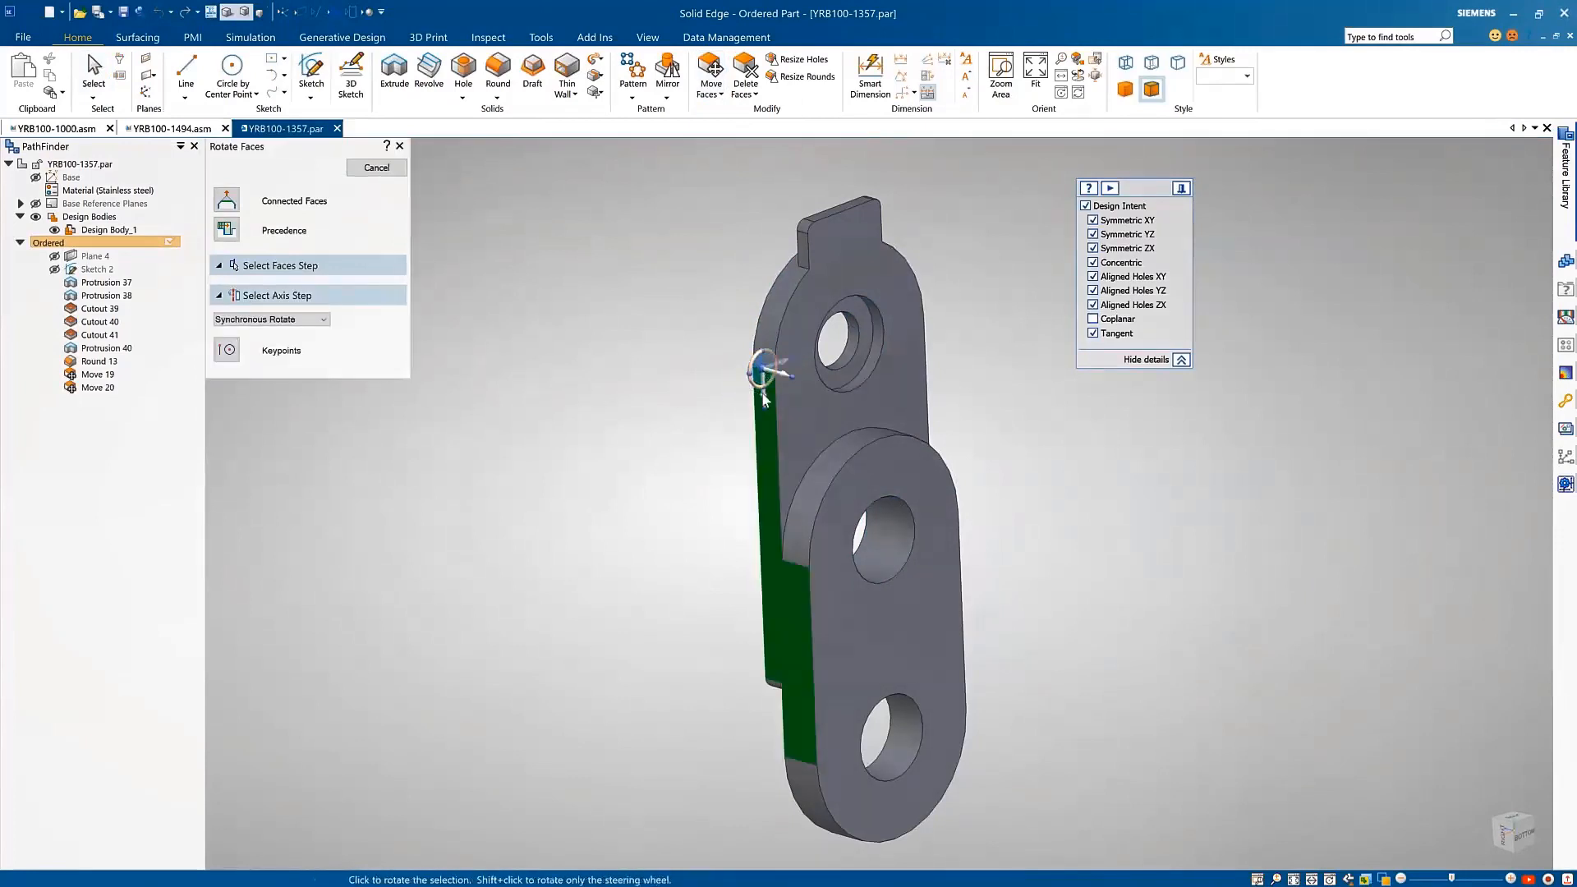
left_click(764, 385)
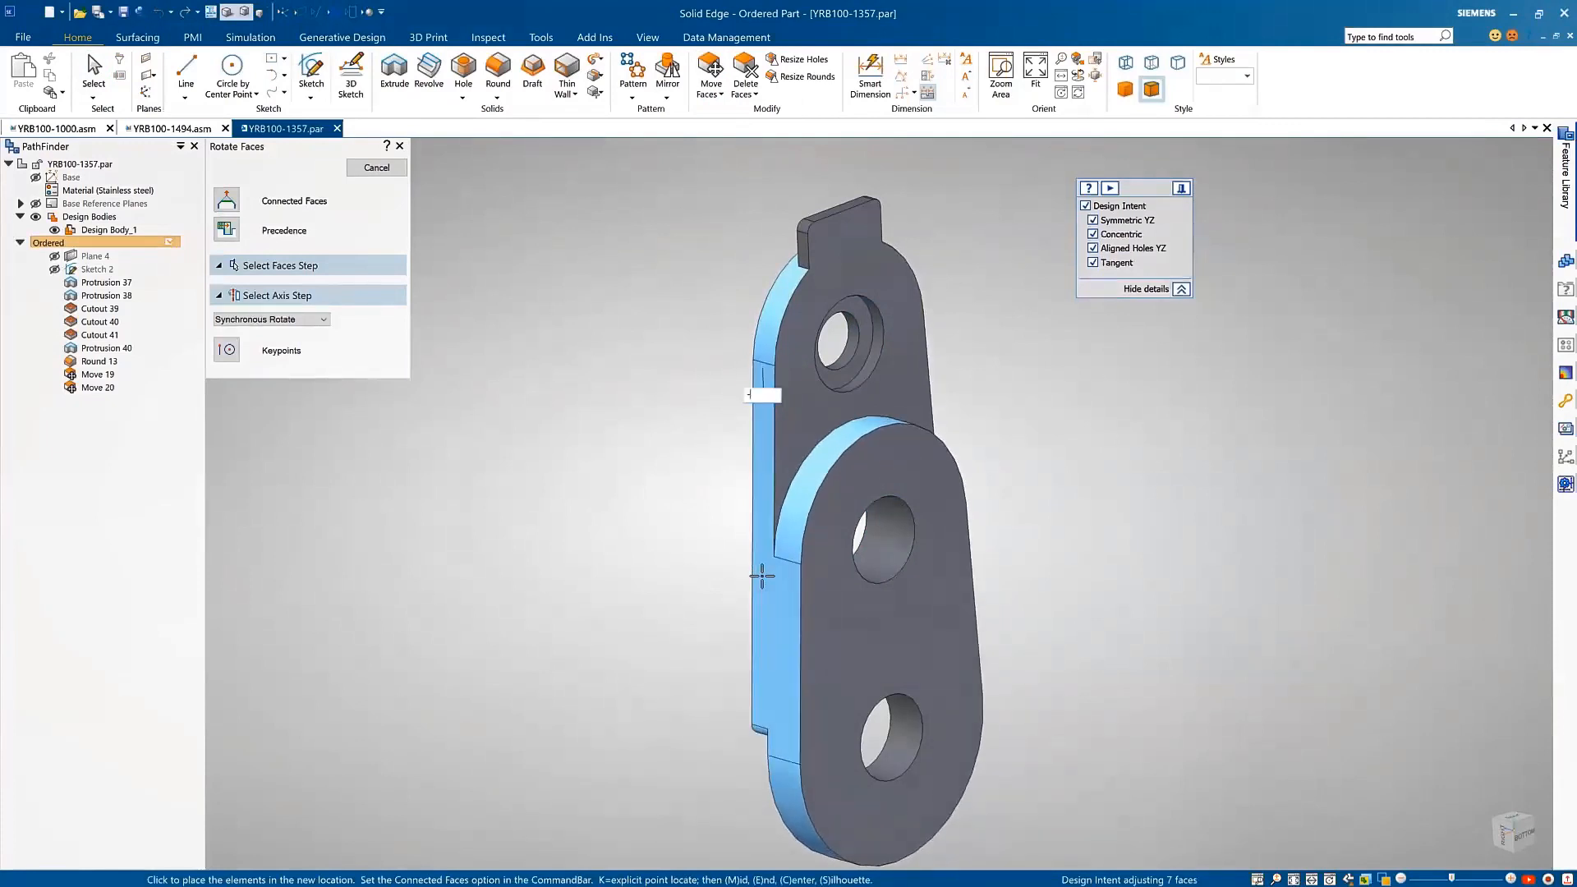
left_click(778, 567)
key("Escape")
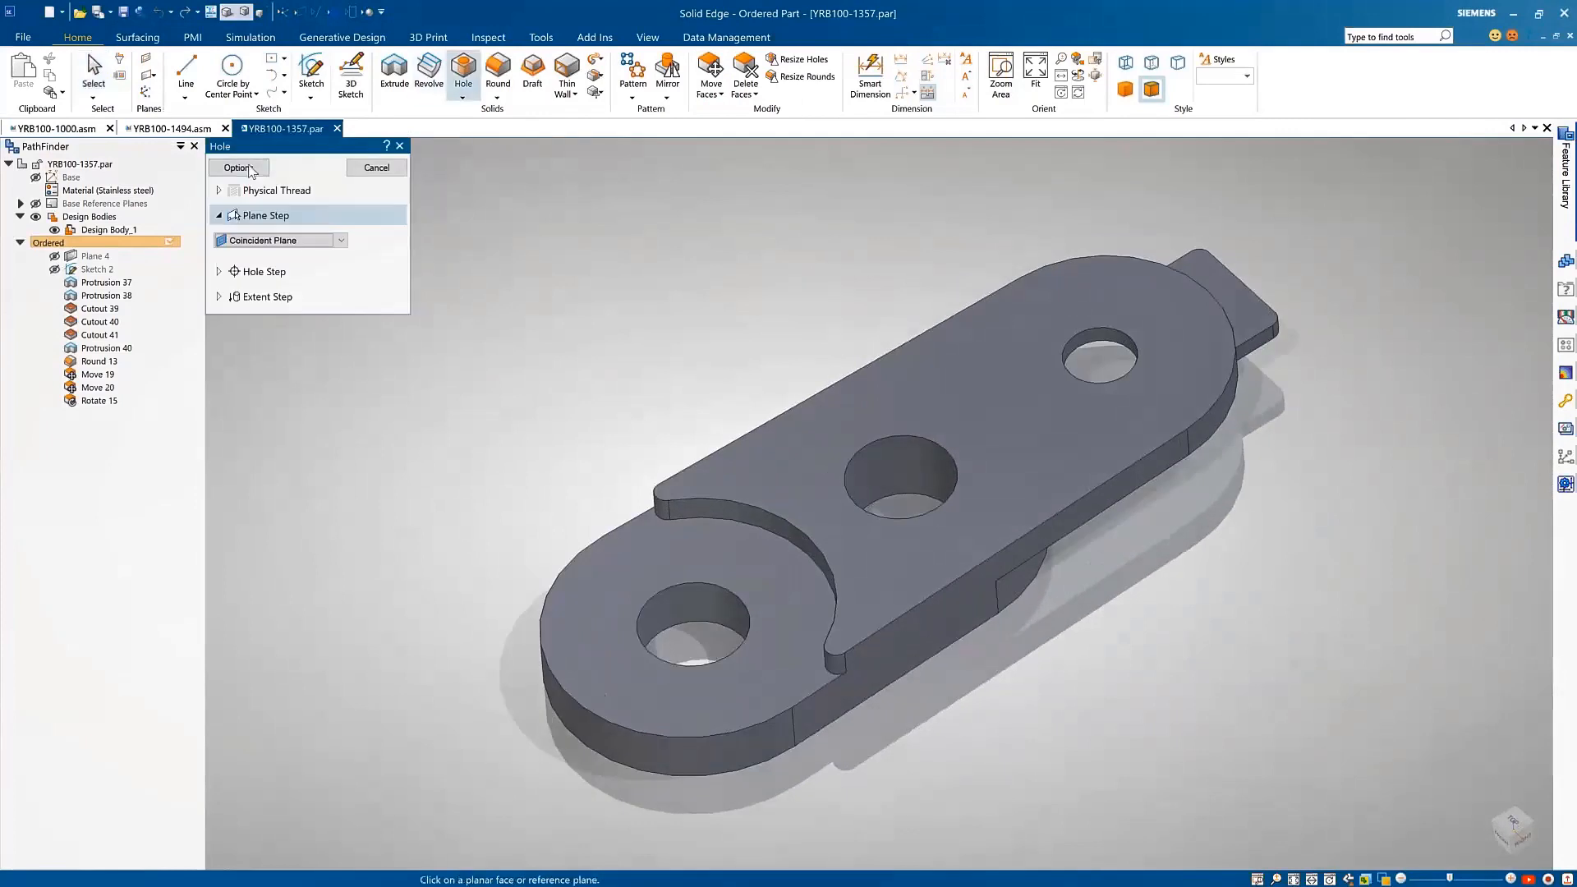
Step: Try an ISO Metric M8 socket head counterbore with a Normal (H13) fit in the hole options
left_click(243, 170)
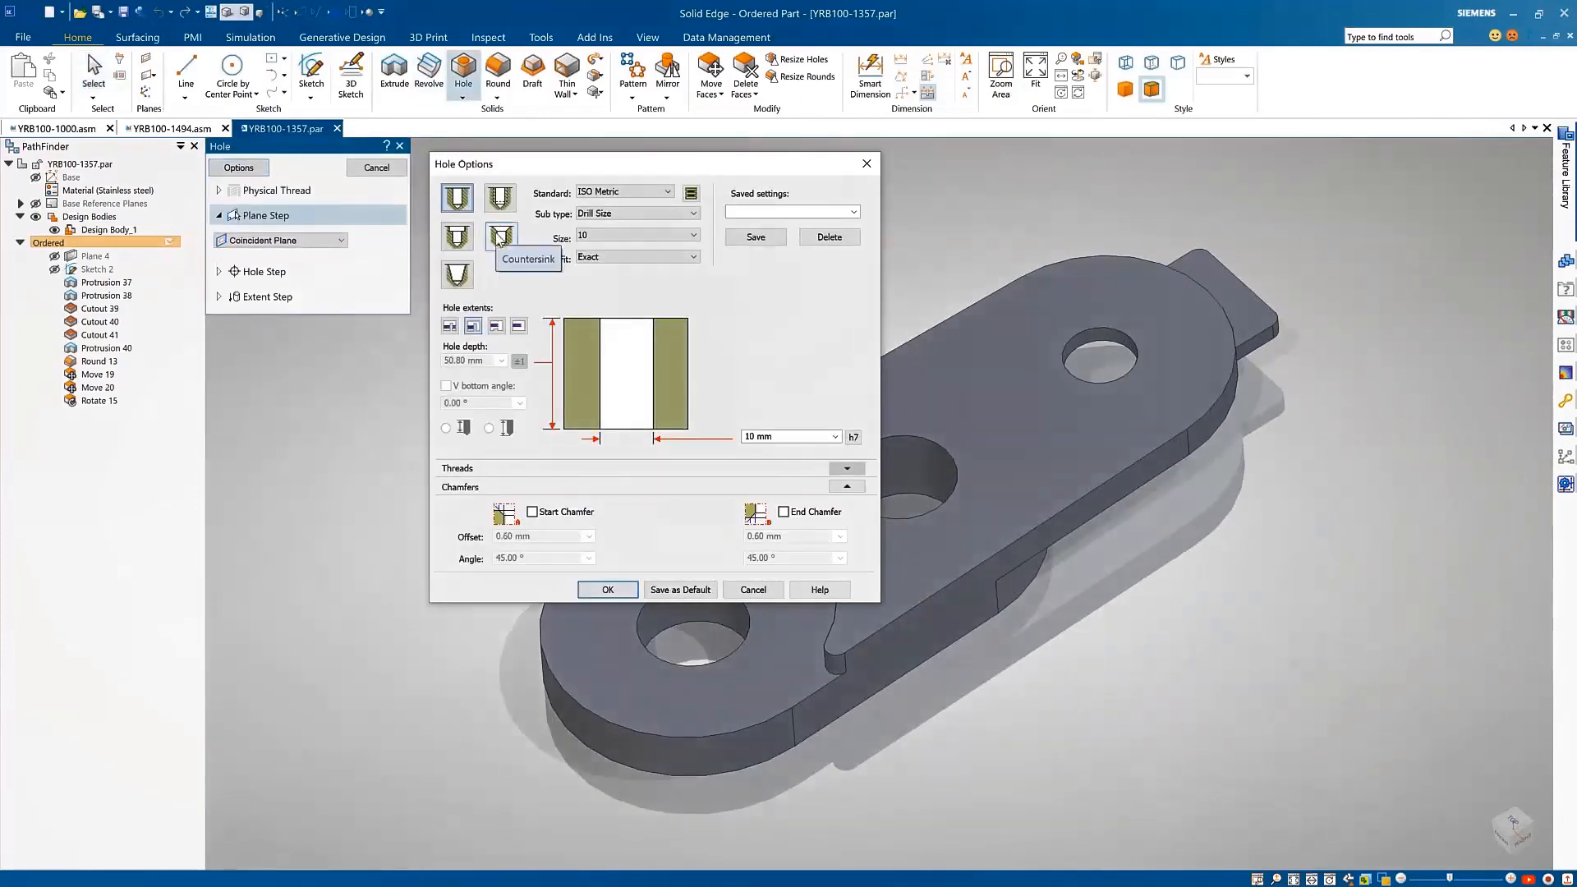
left_click(462, 241)
left_click(672, 258)
left_click(631, 281)
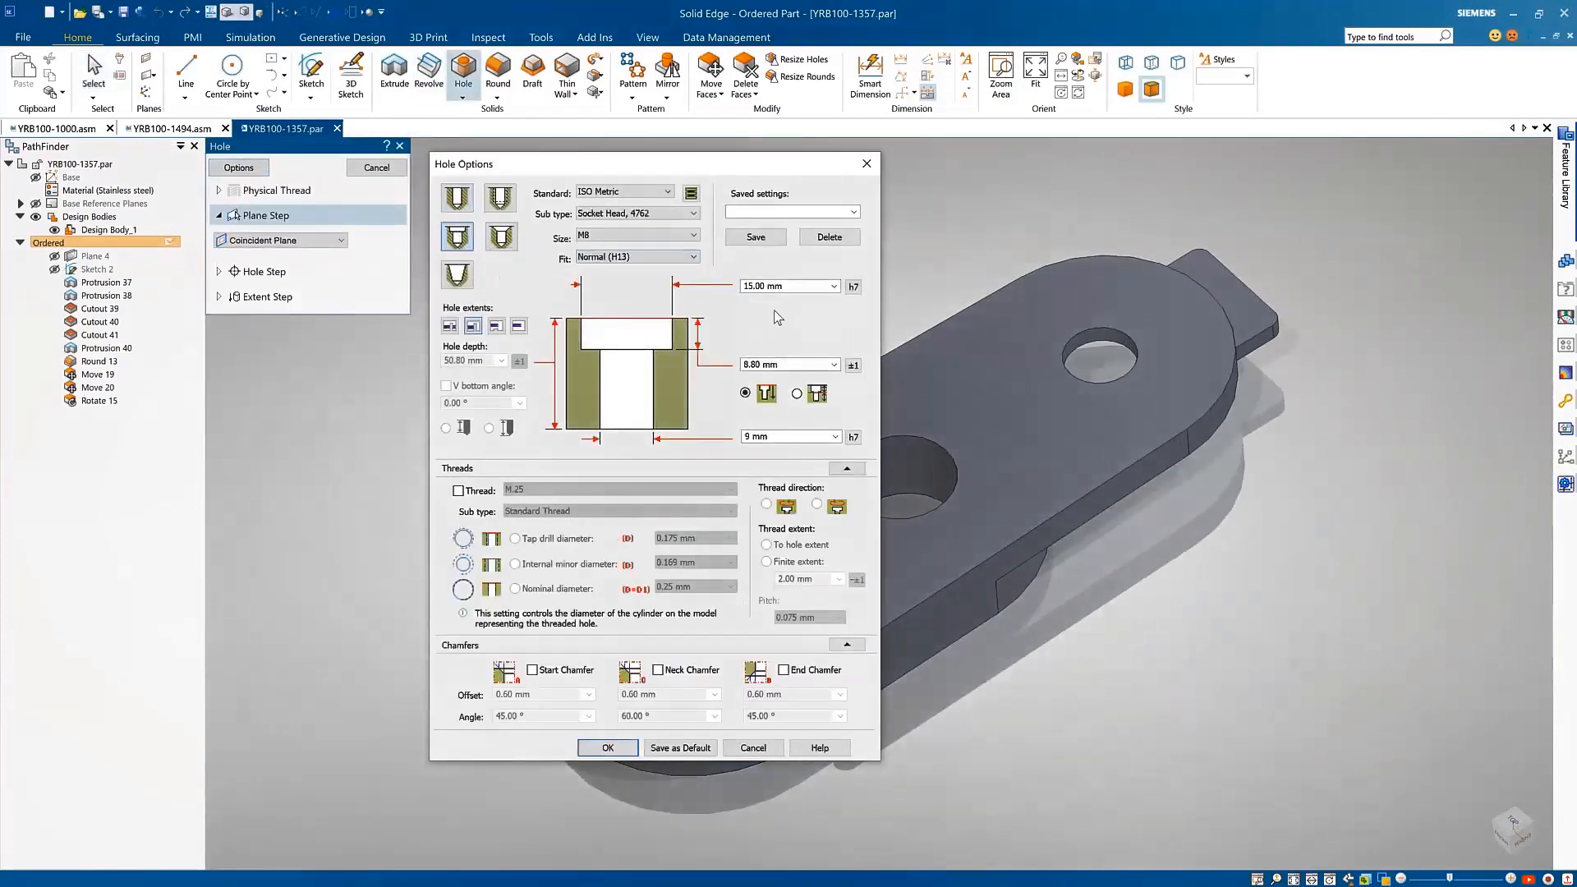
left_click(854, 287)
left_click(538, 416)
left_click(649, 459)
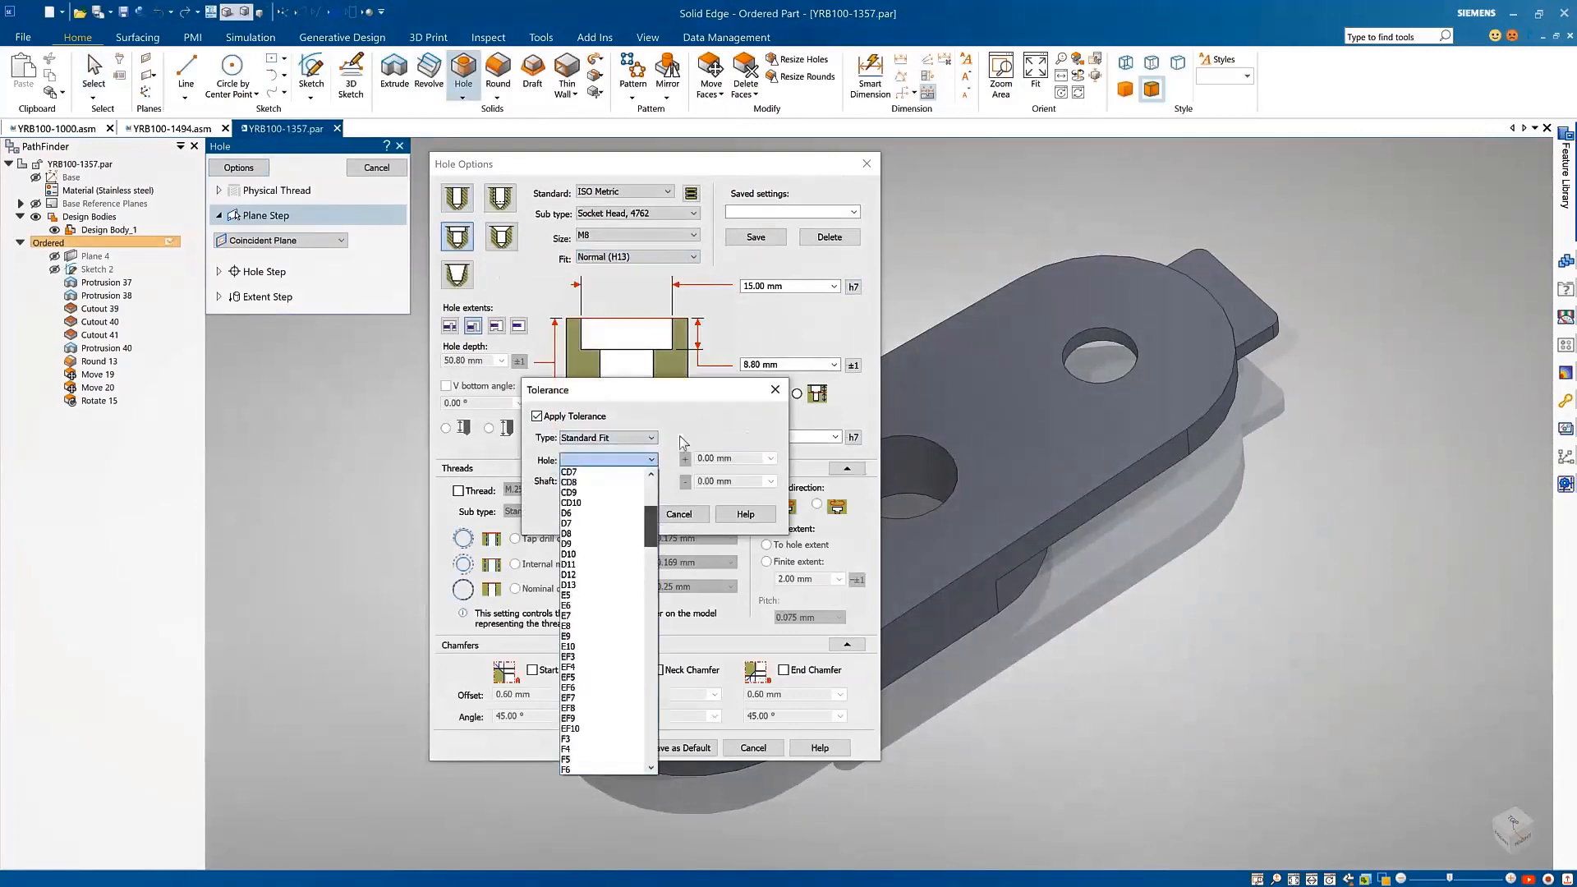
left_click(651, 438)
left_click(633, 450)
left_click(699, 515)
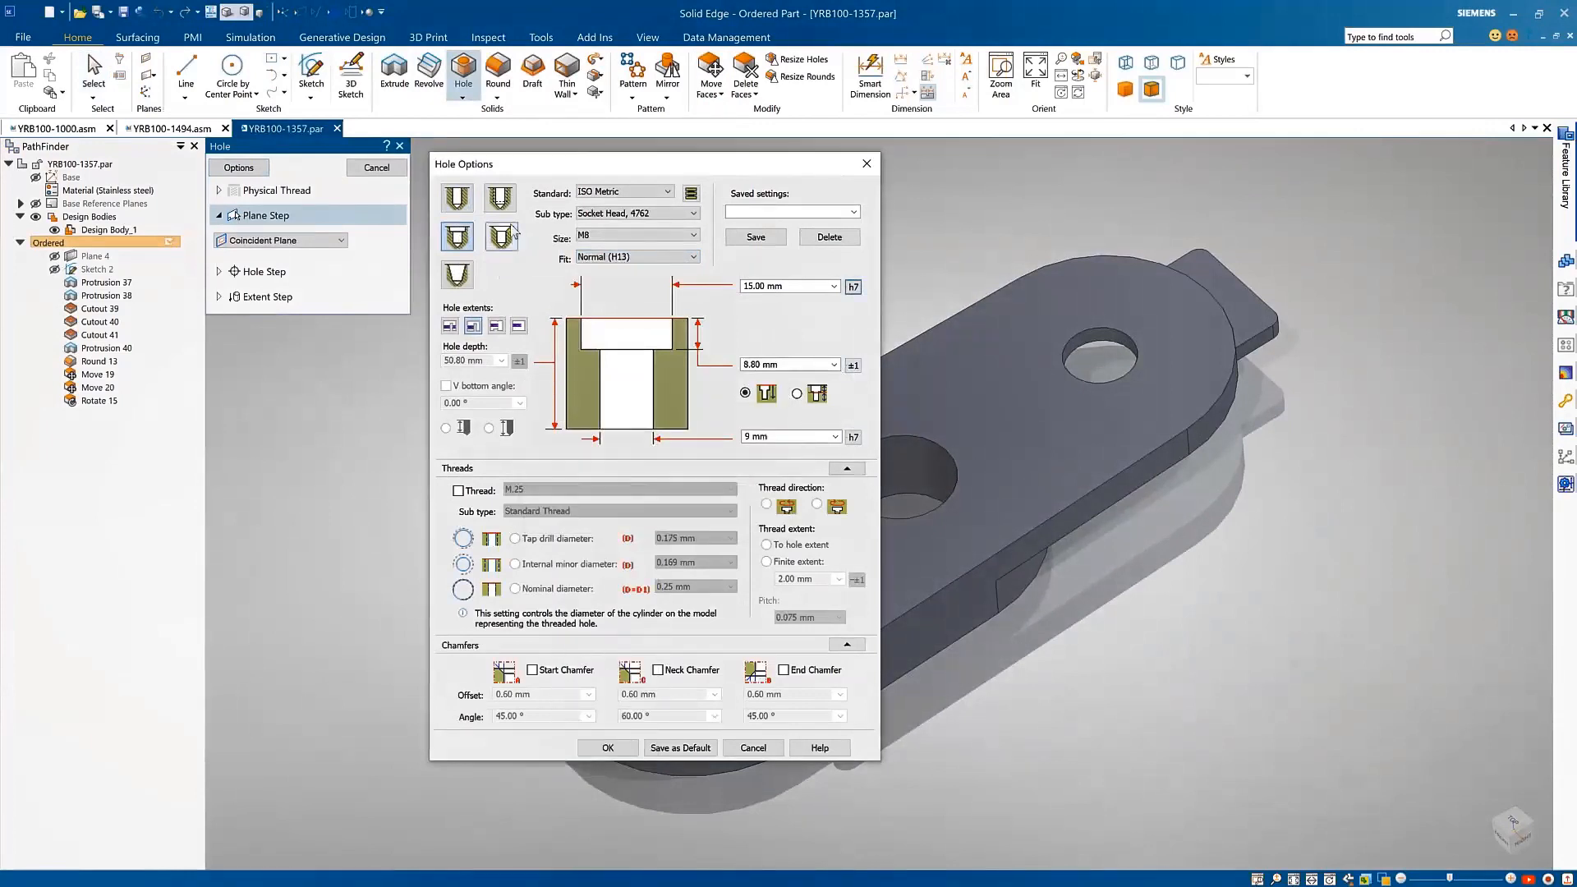
Step: Configure the hole as an ISO Metric standard threaded hole of size M3 x 0.35
left_click(499, 197)
left_click(620, 236)
left_click(633, 365)
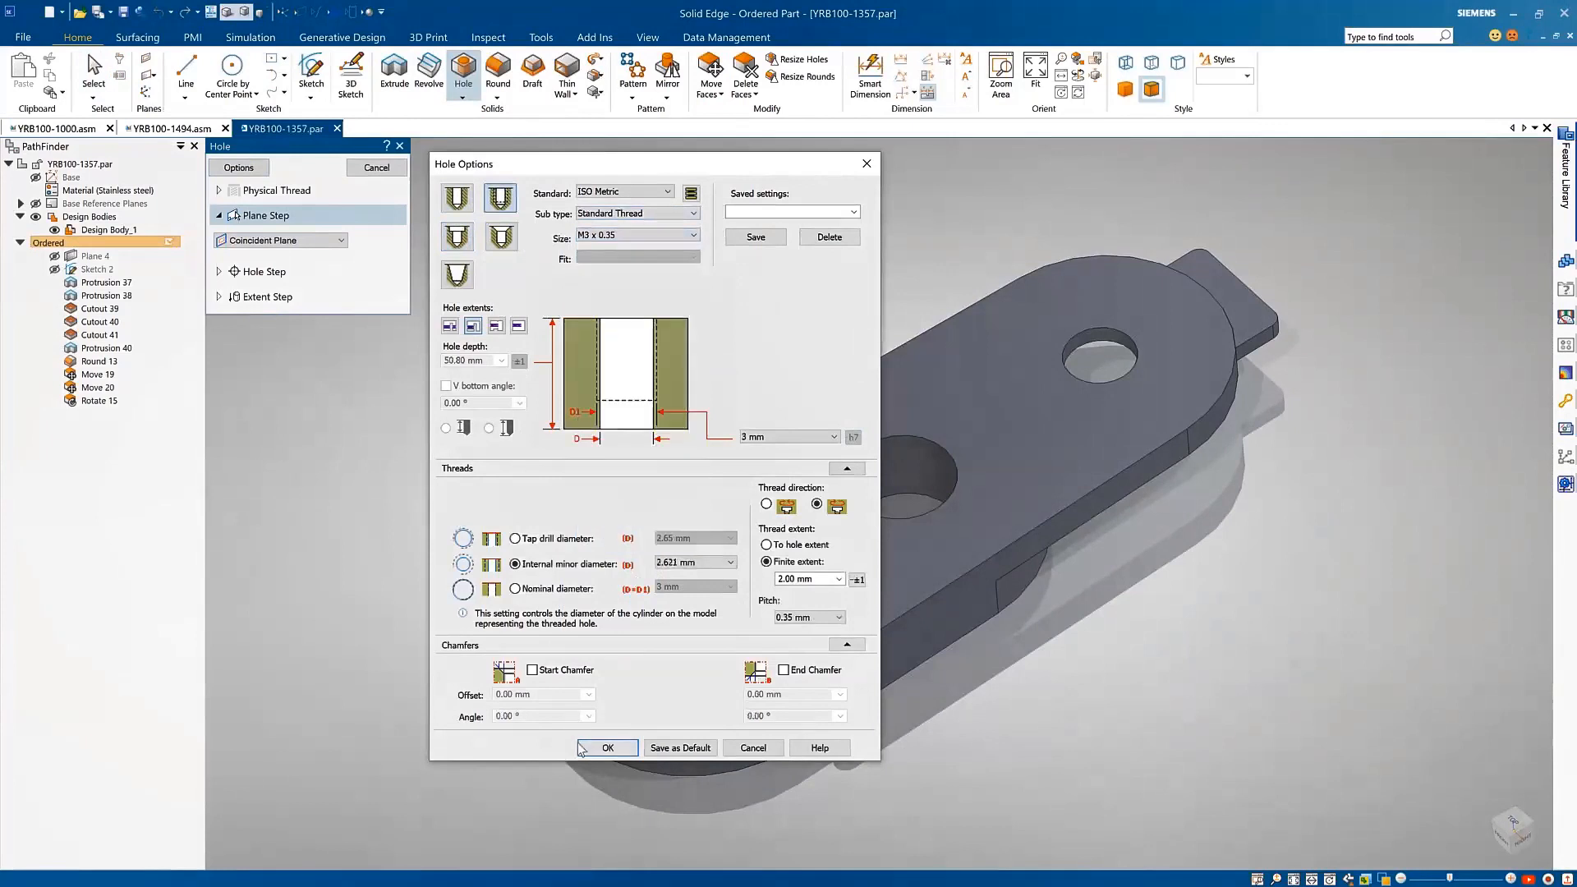
left_click(581, 750)
Step: Place the threaded hole on the recessed rounded face, aligned with the bottom hole's centre, dimension its distance as 18 mm and finish it
left_click(606, 574)
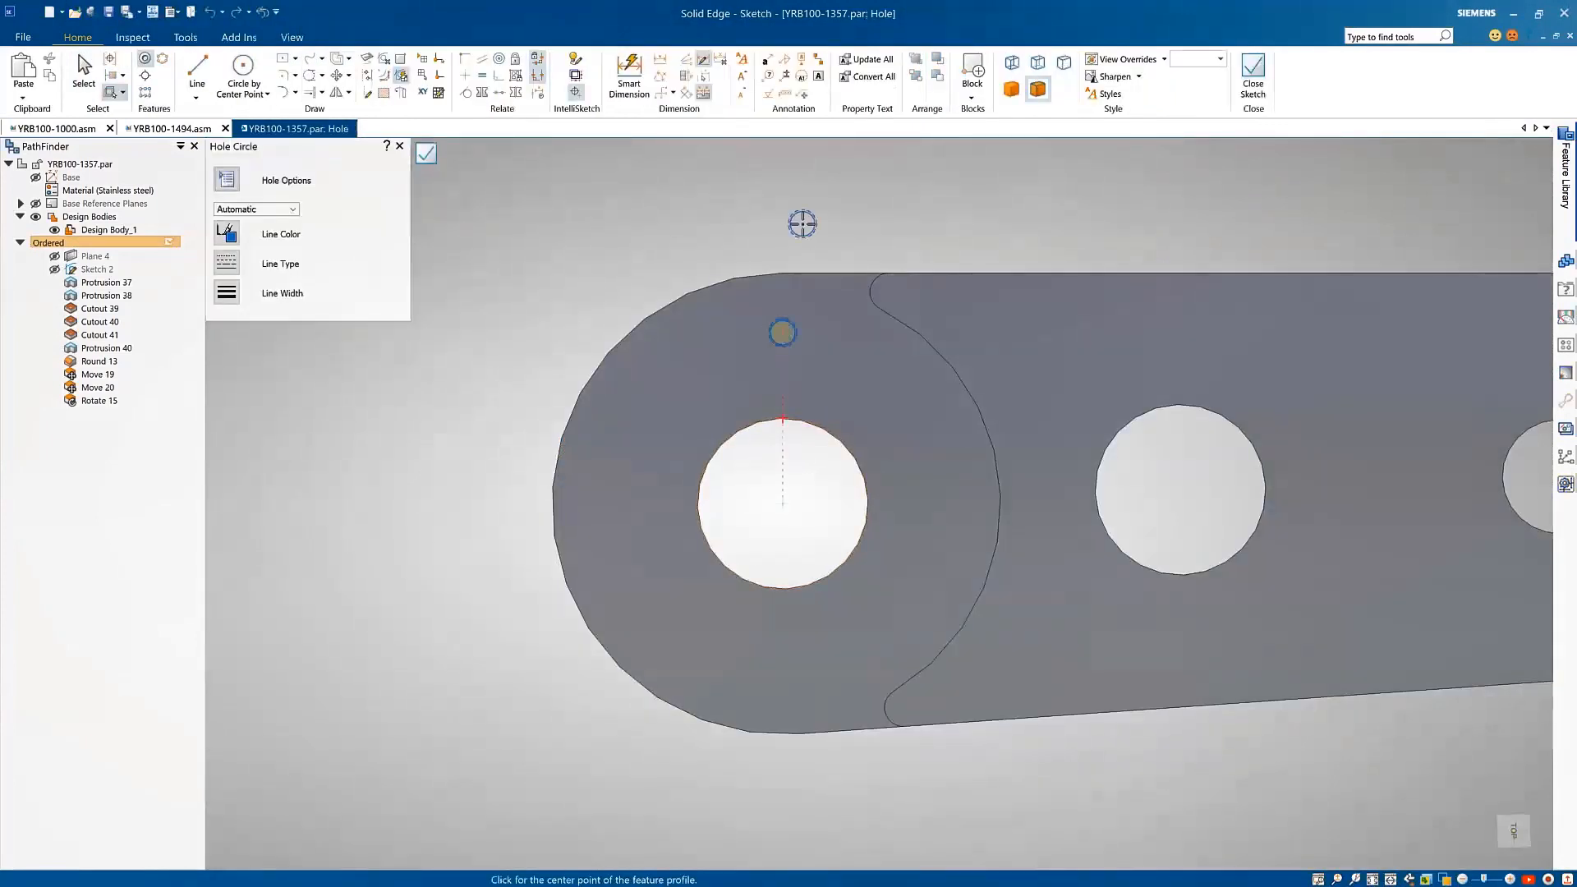
key("Escape")
left_click(795, 332)
left_click(815, 281)
left_click(830, 433)
left_click(890, 435)
type("18")
key("Return")
left_click(1253, 74)
left_click(379, 169)
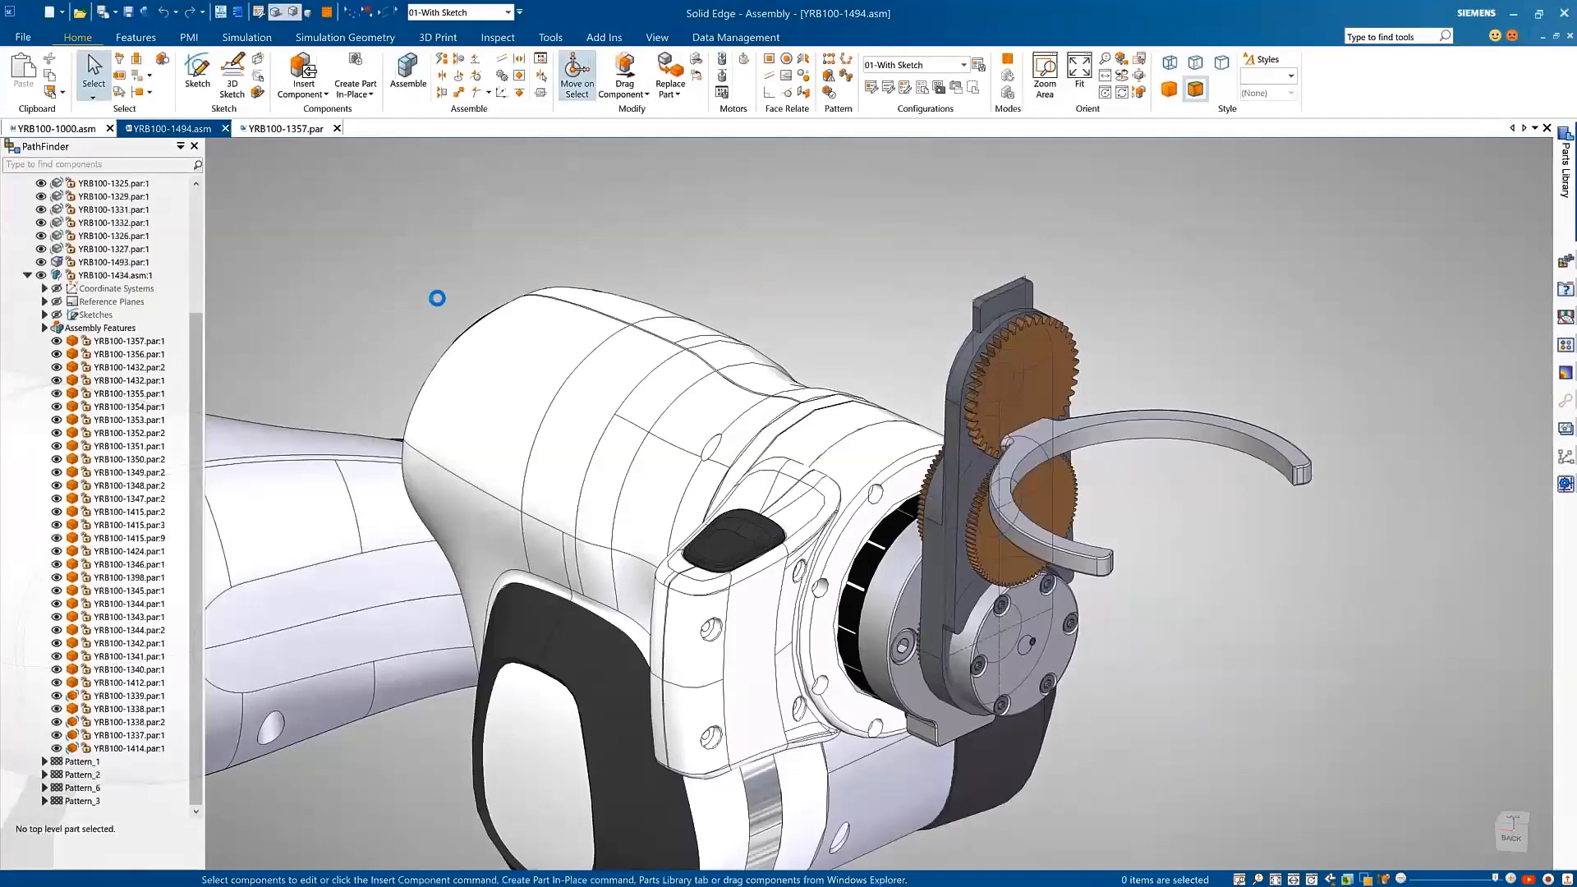
Step: Apply a high-quality metal style to the gear plate YRB100-1357 in the YRB100-1494 assembly
left_click(1561, 348)
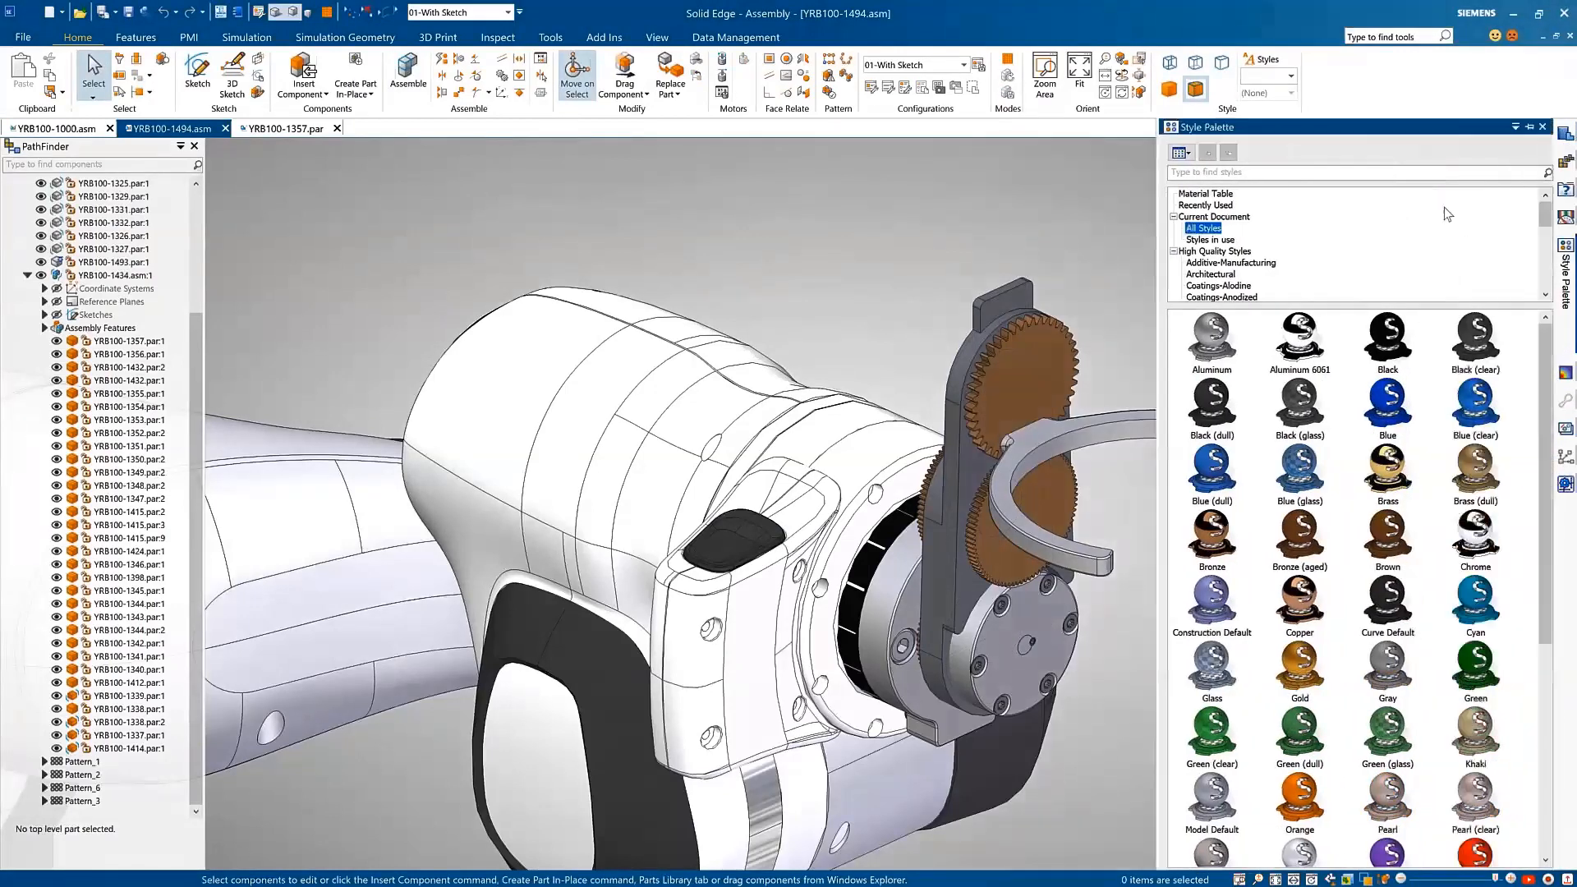
left_click(1531, 127)
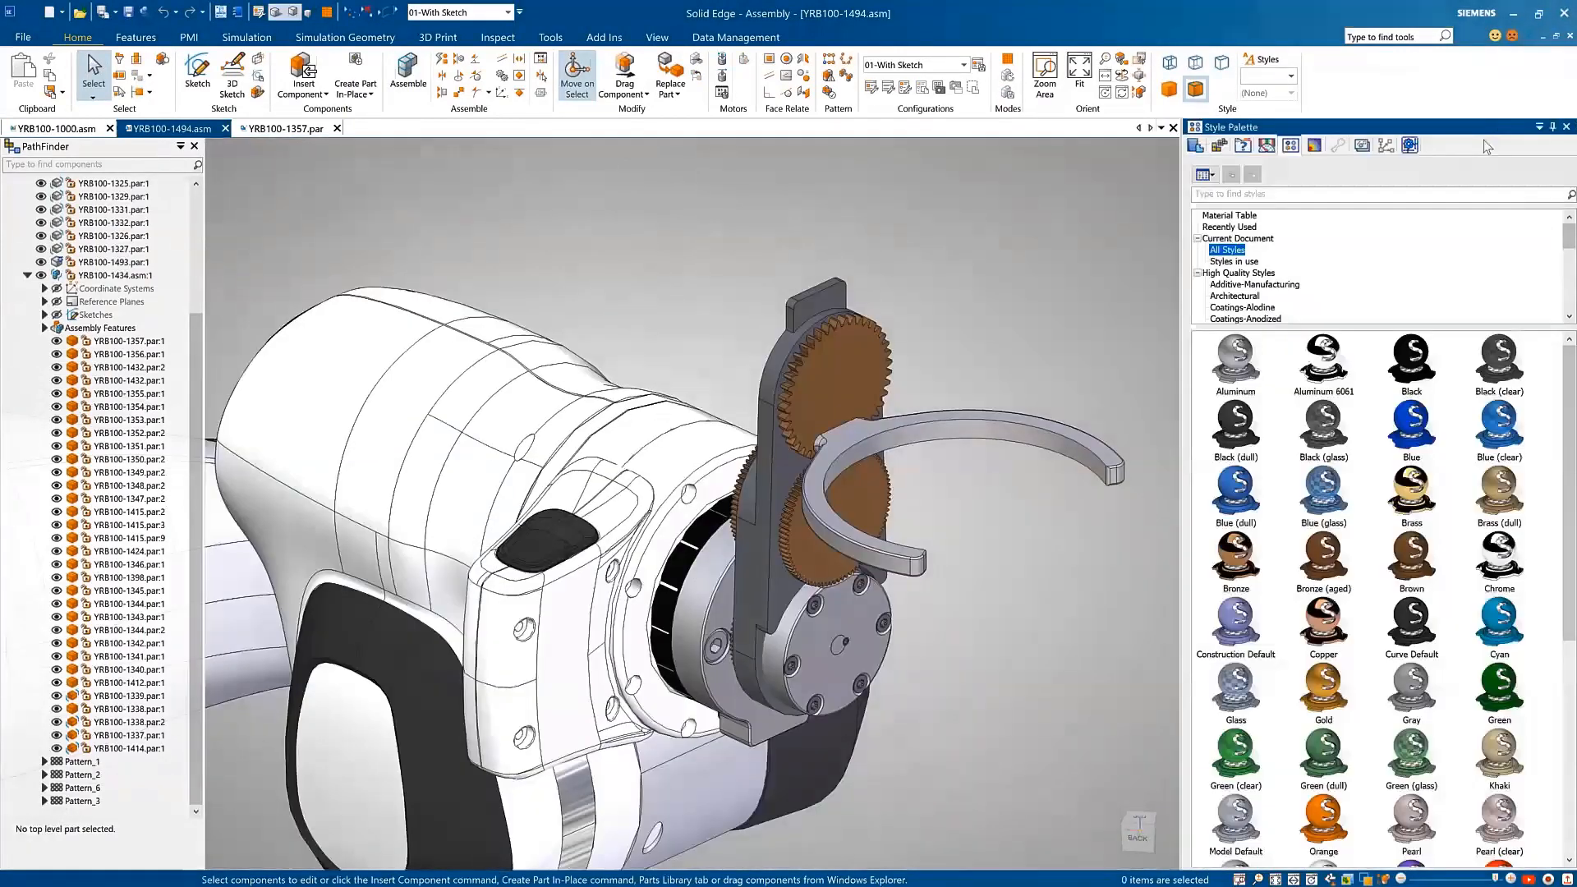
left_click(1248, 286)
left_click(1569, 265)
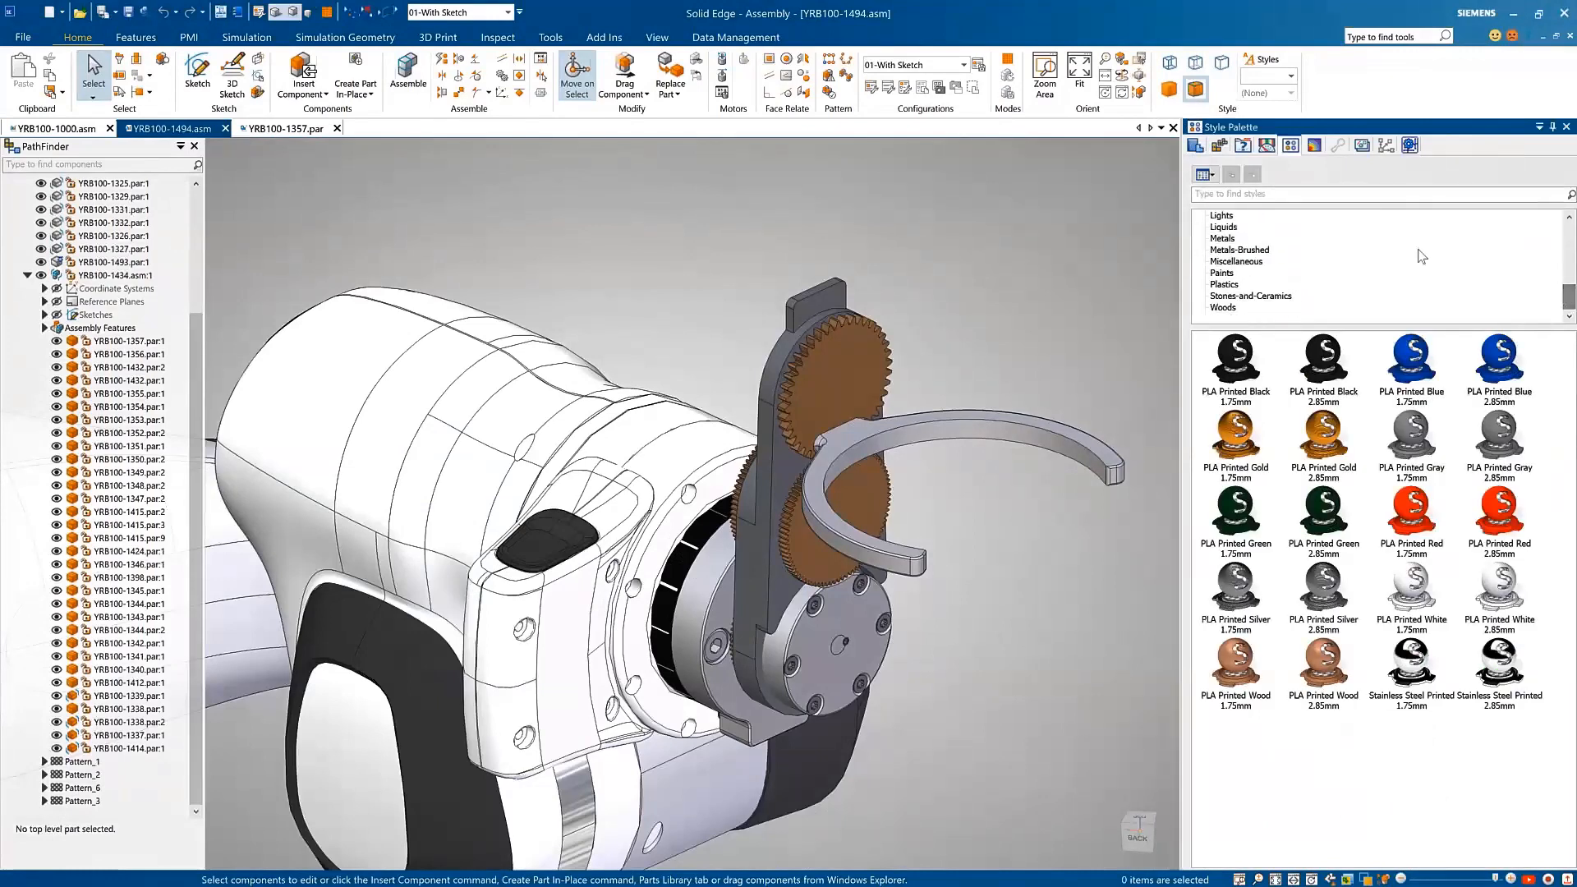
left_click(1382, 243)
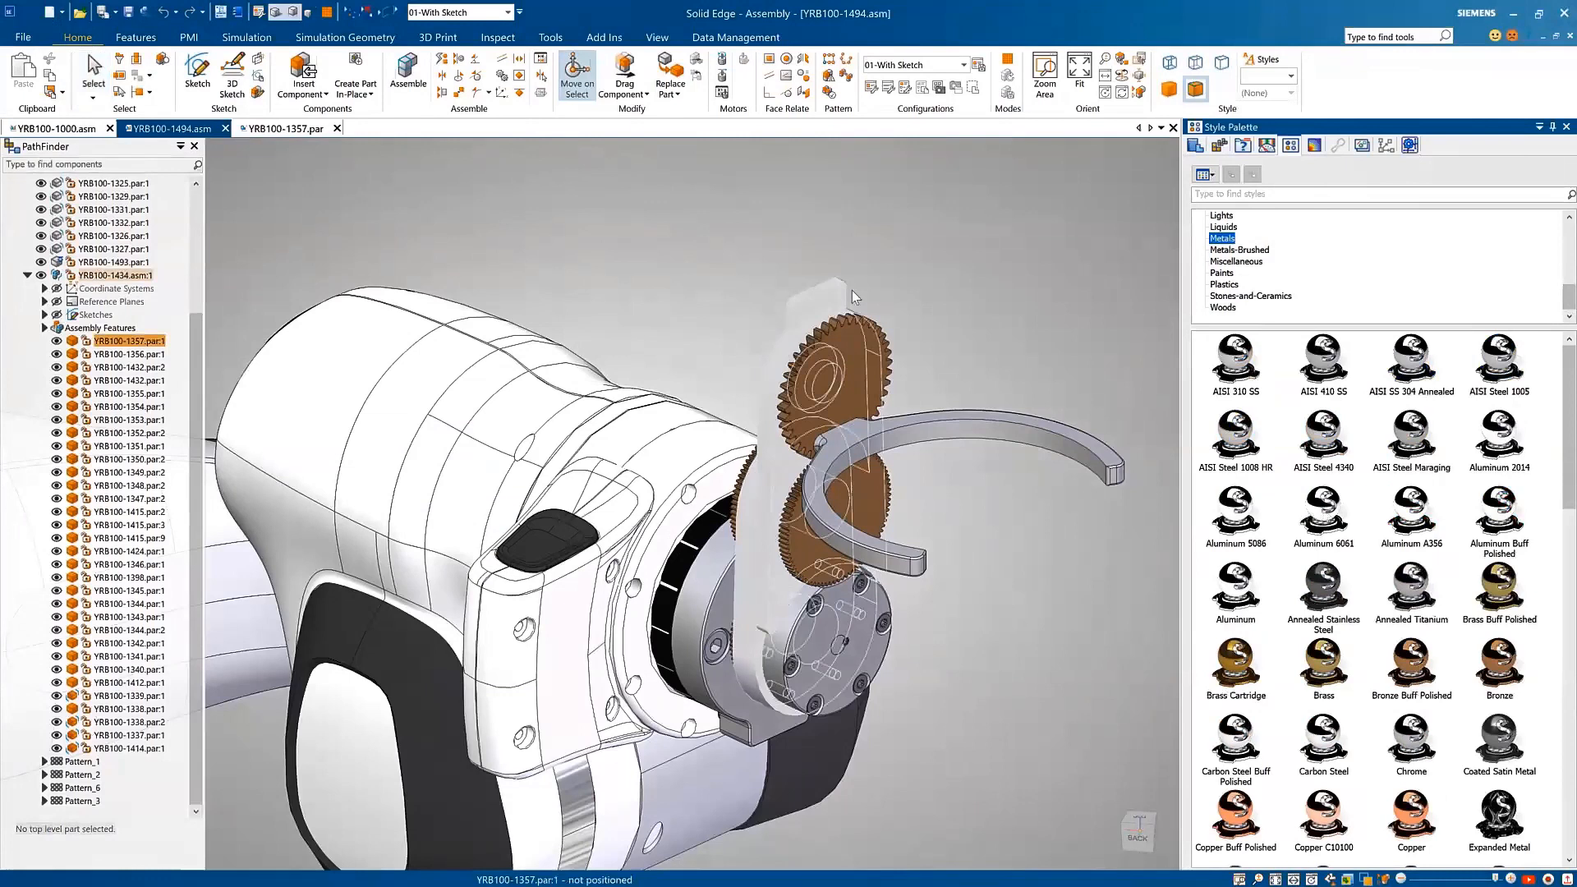
Step: Apply the Aluminum 6061 style from the styles in use to the curved gripper fingers and collapse the style palette
left_click(1570, 246)
left_click_drag(1571, 251, 1571, 244)
left_click(1243, 262)
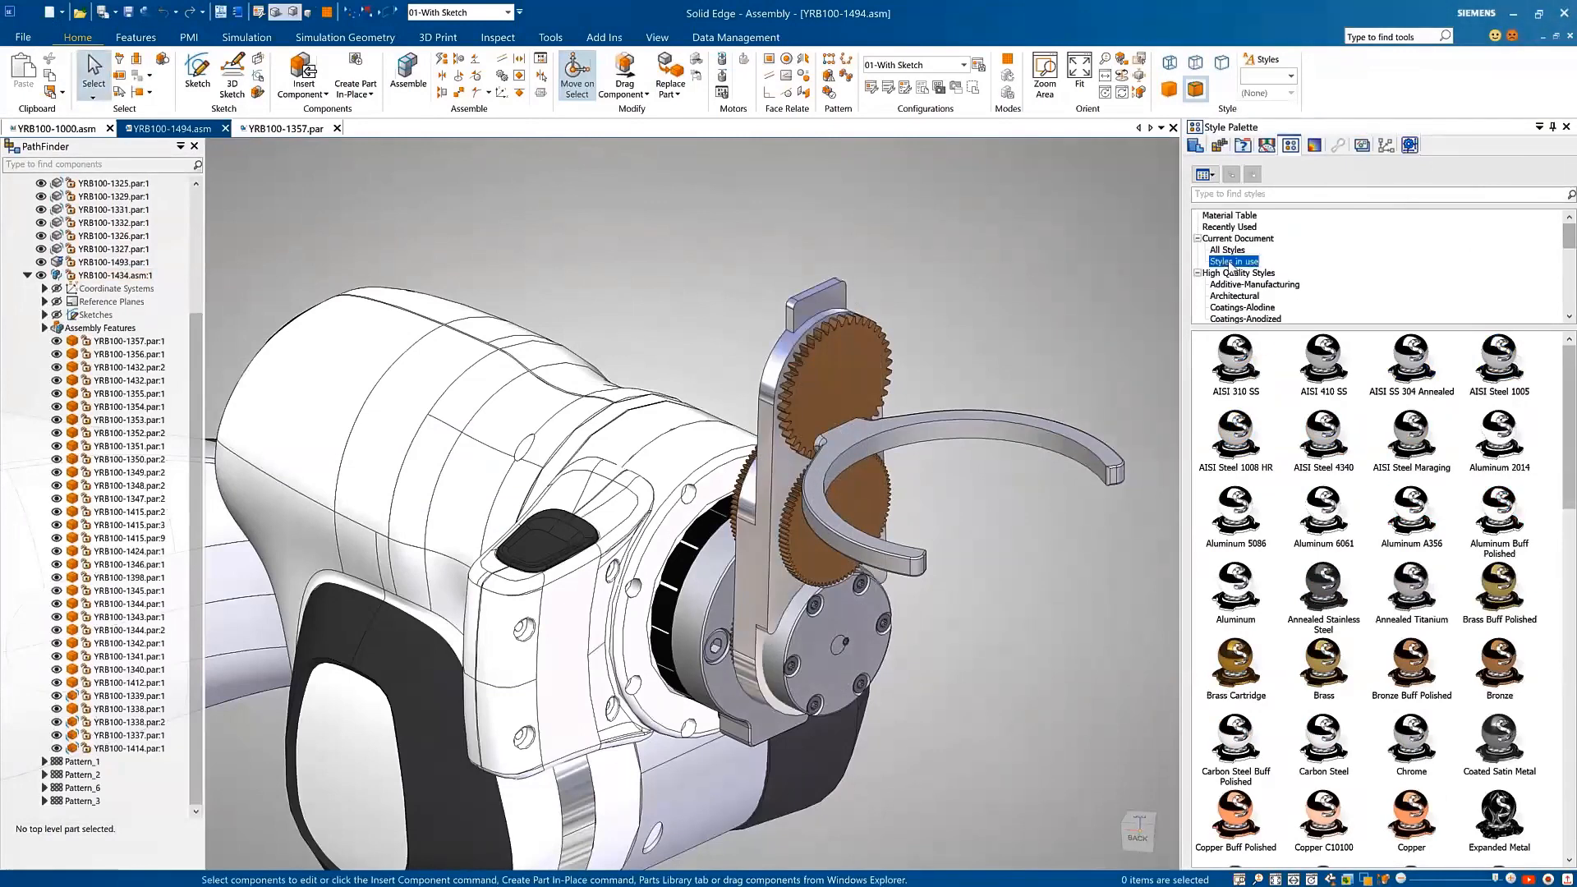
left_click_drag(1322, 358, 1073, 325)
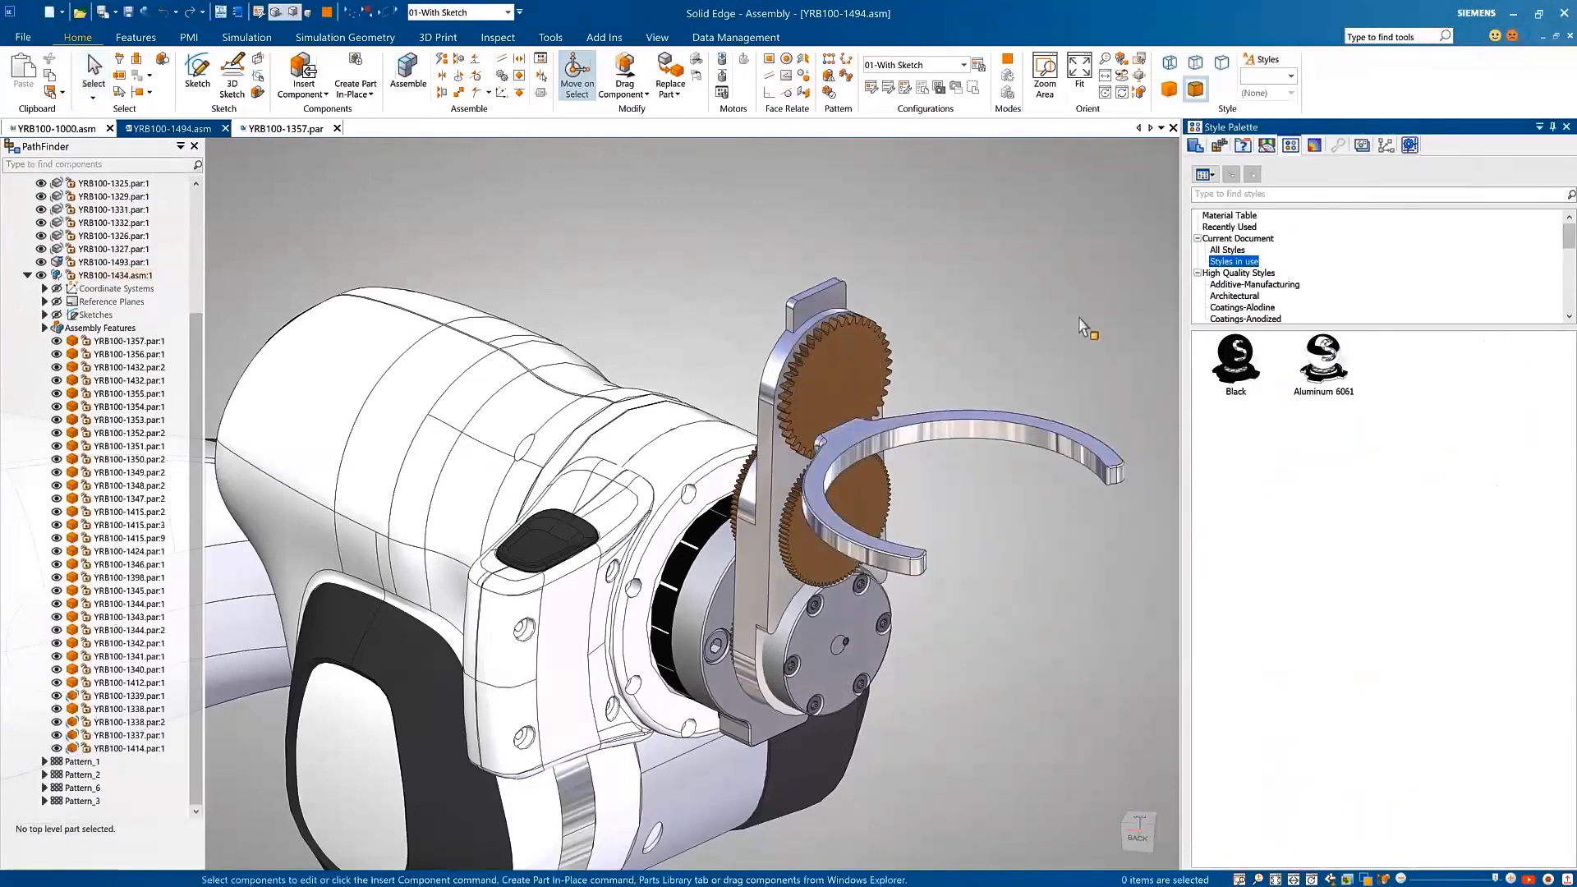
left_click(1554, 128)
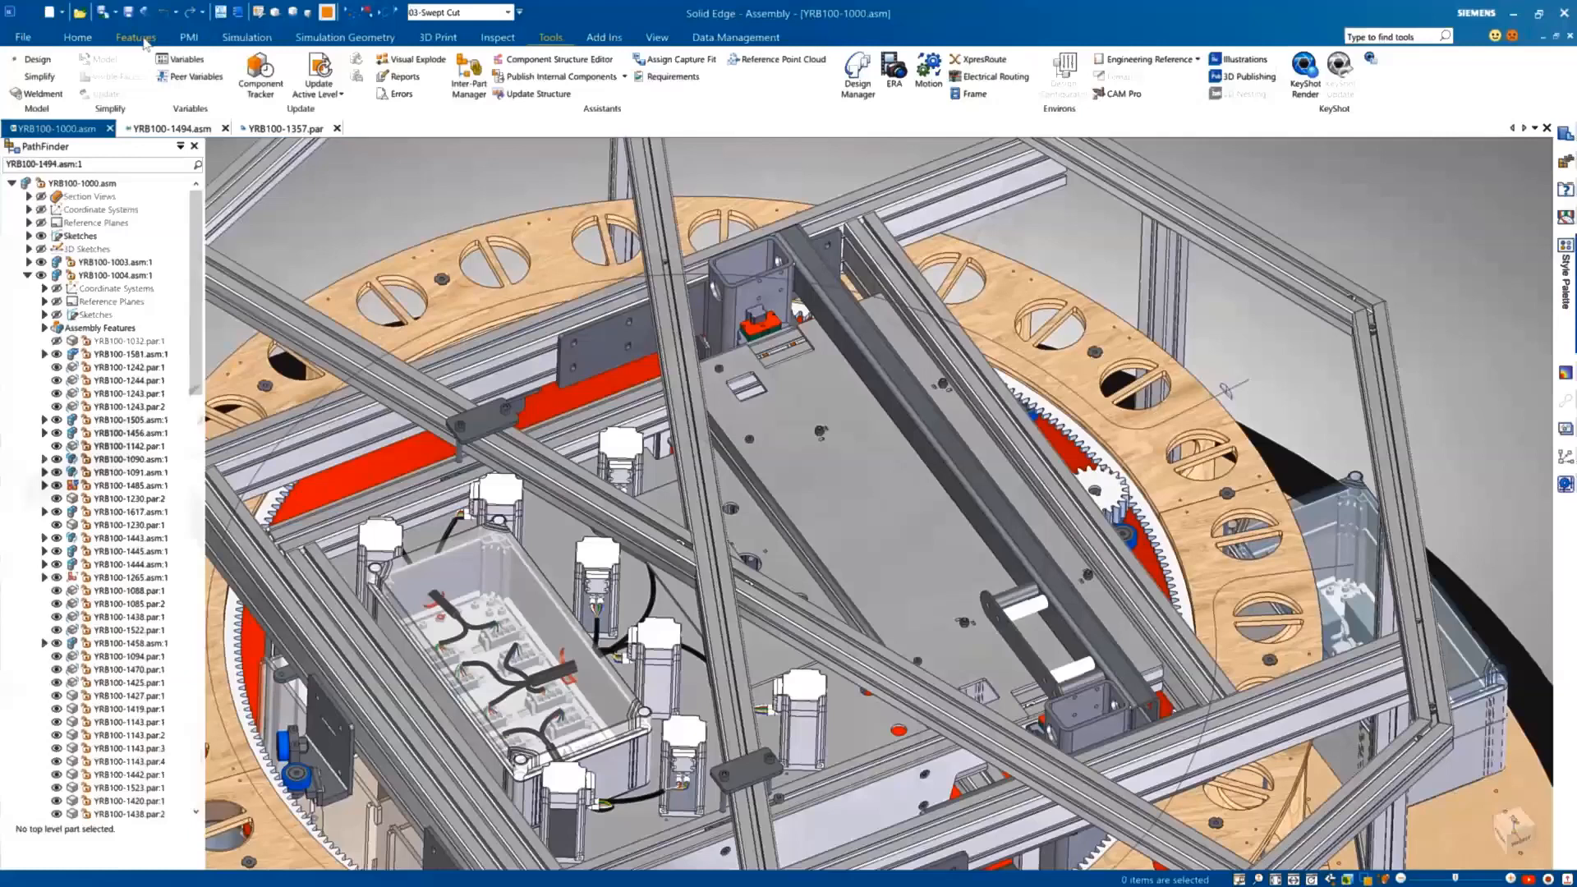
Step: Create a single-path swept cutout in YRB100-1000 along the existing sketch curve, cutting the perforated wooden rings
left_click(144, 43)
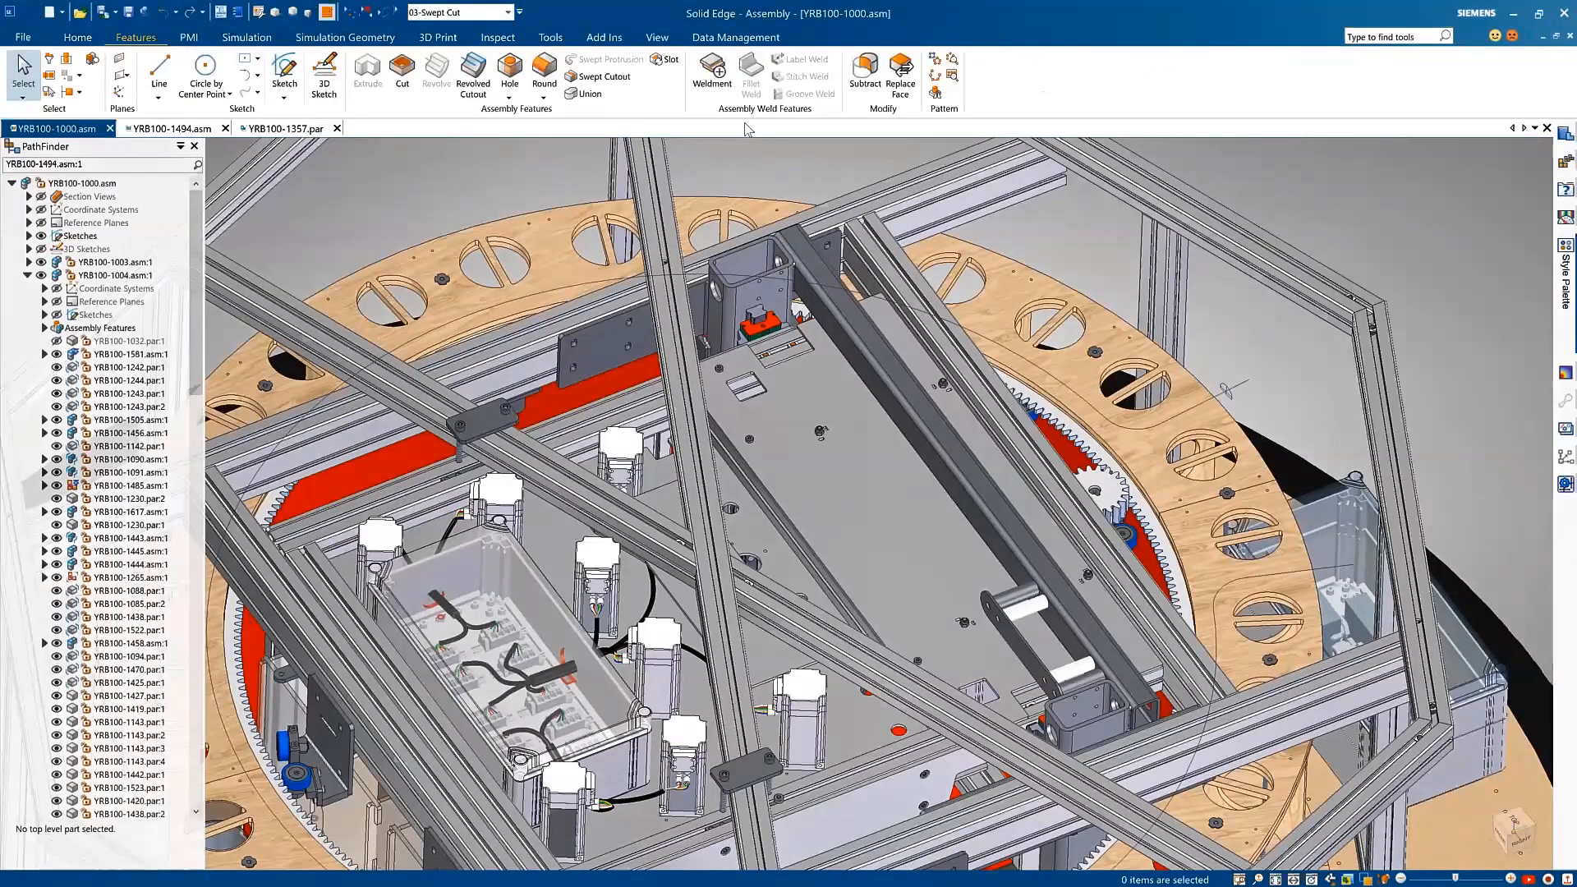
left_click(600, 77)
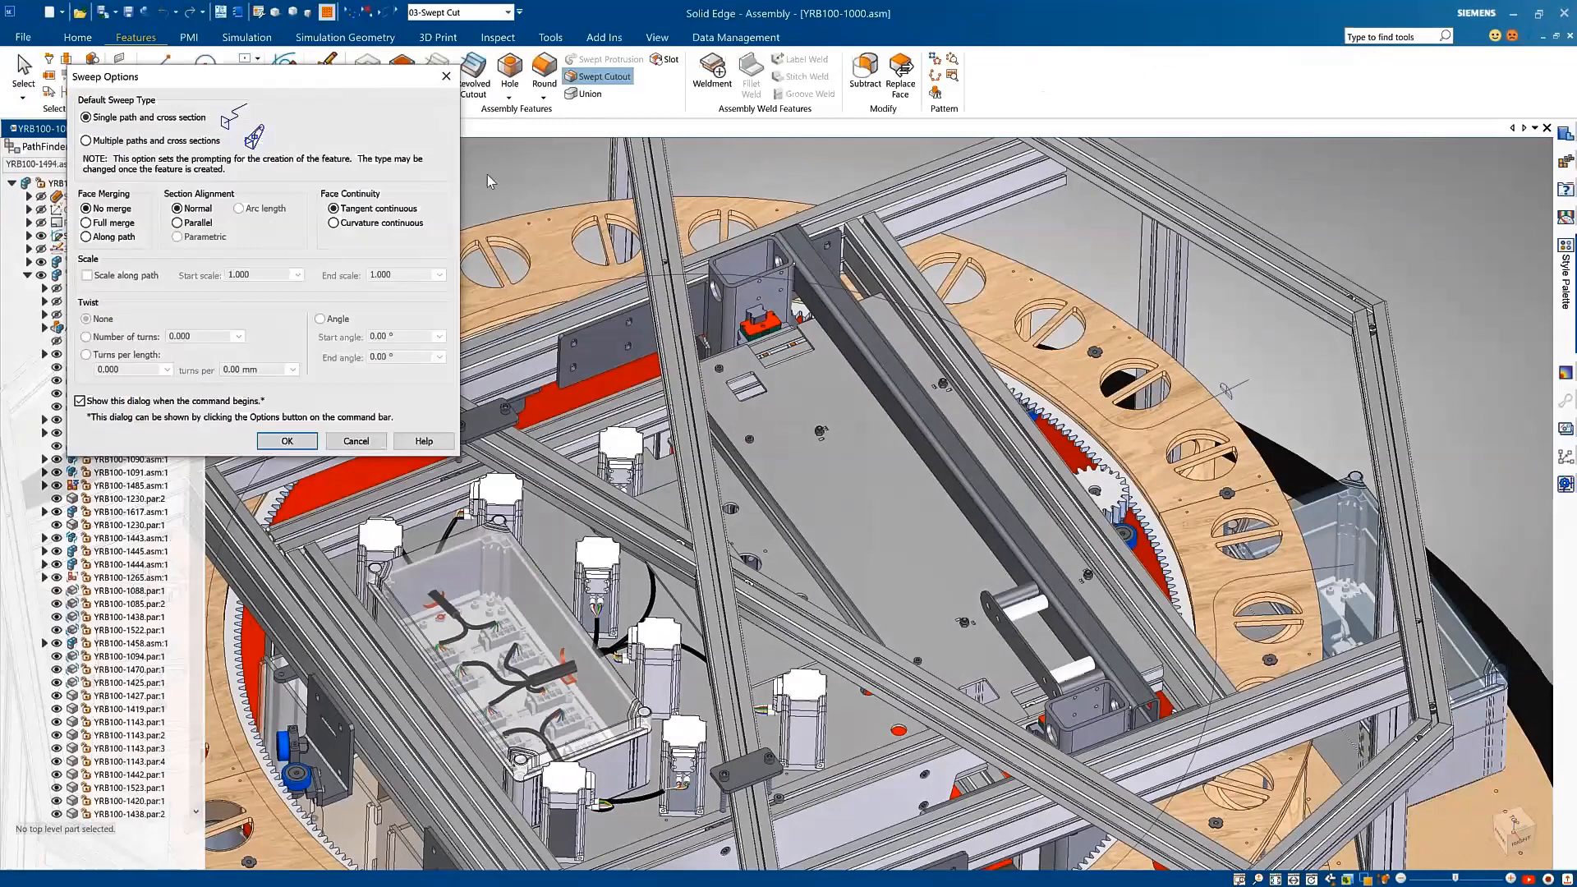
left_click(287, 441)
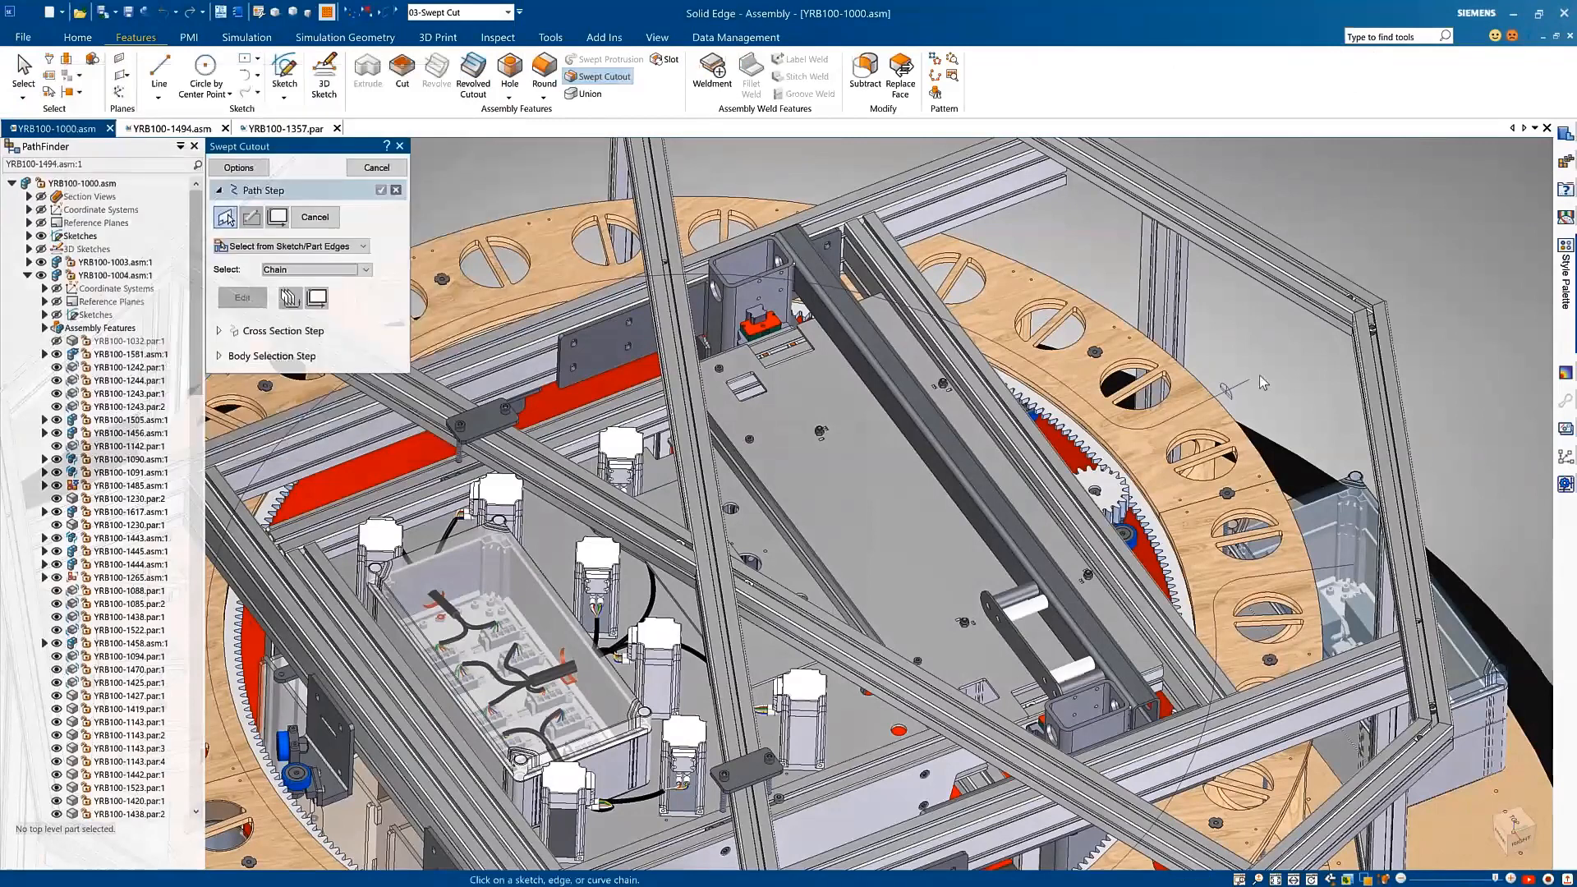
left_click(1261, 378)
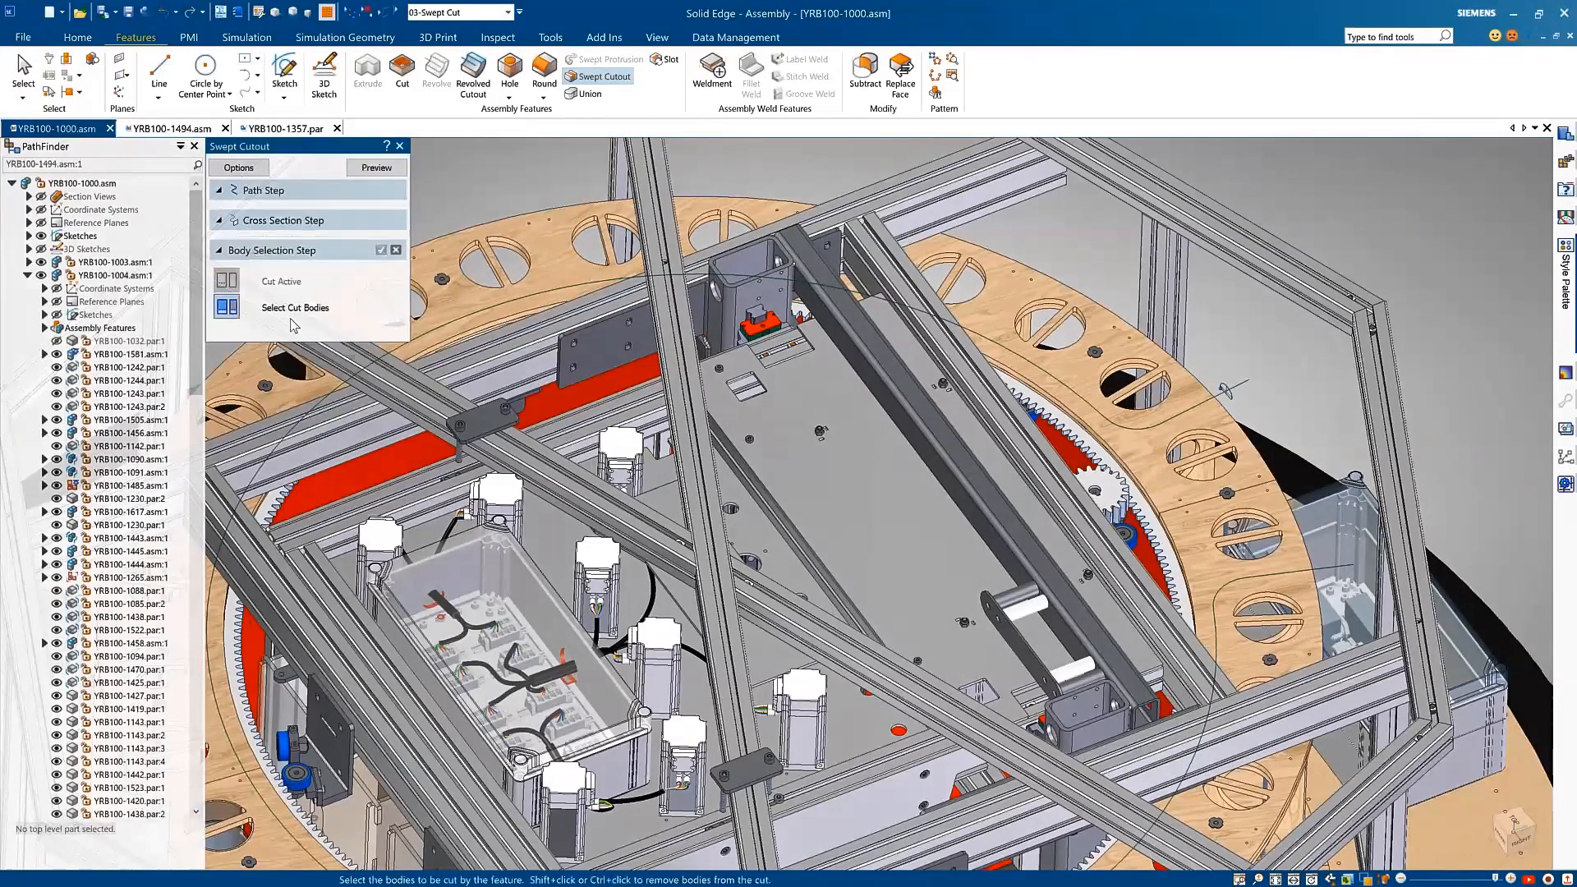
left_click(1302, 479)
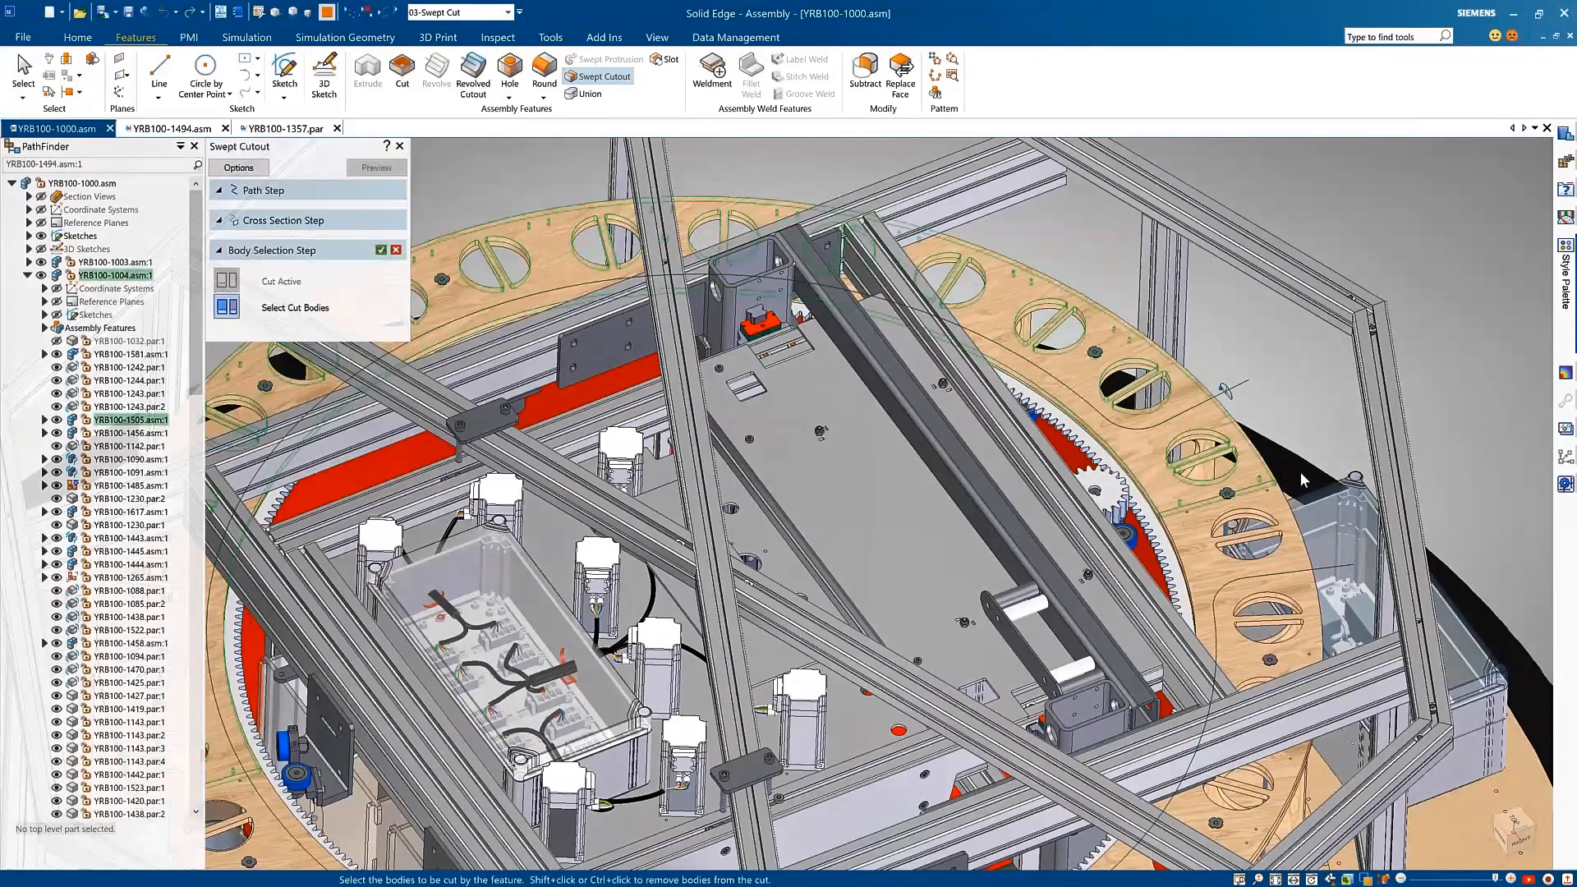
right_click(1326, 377)
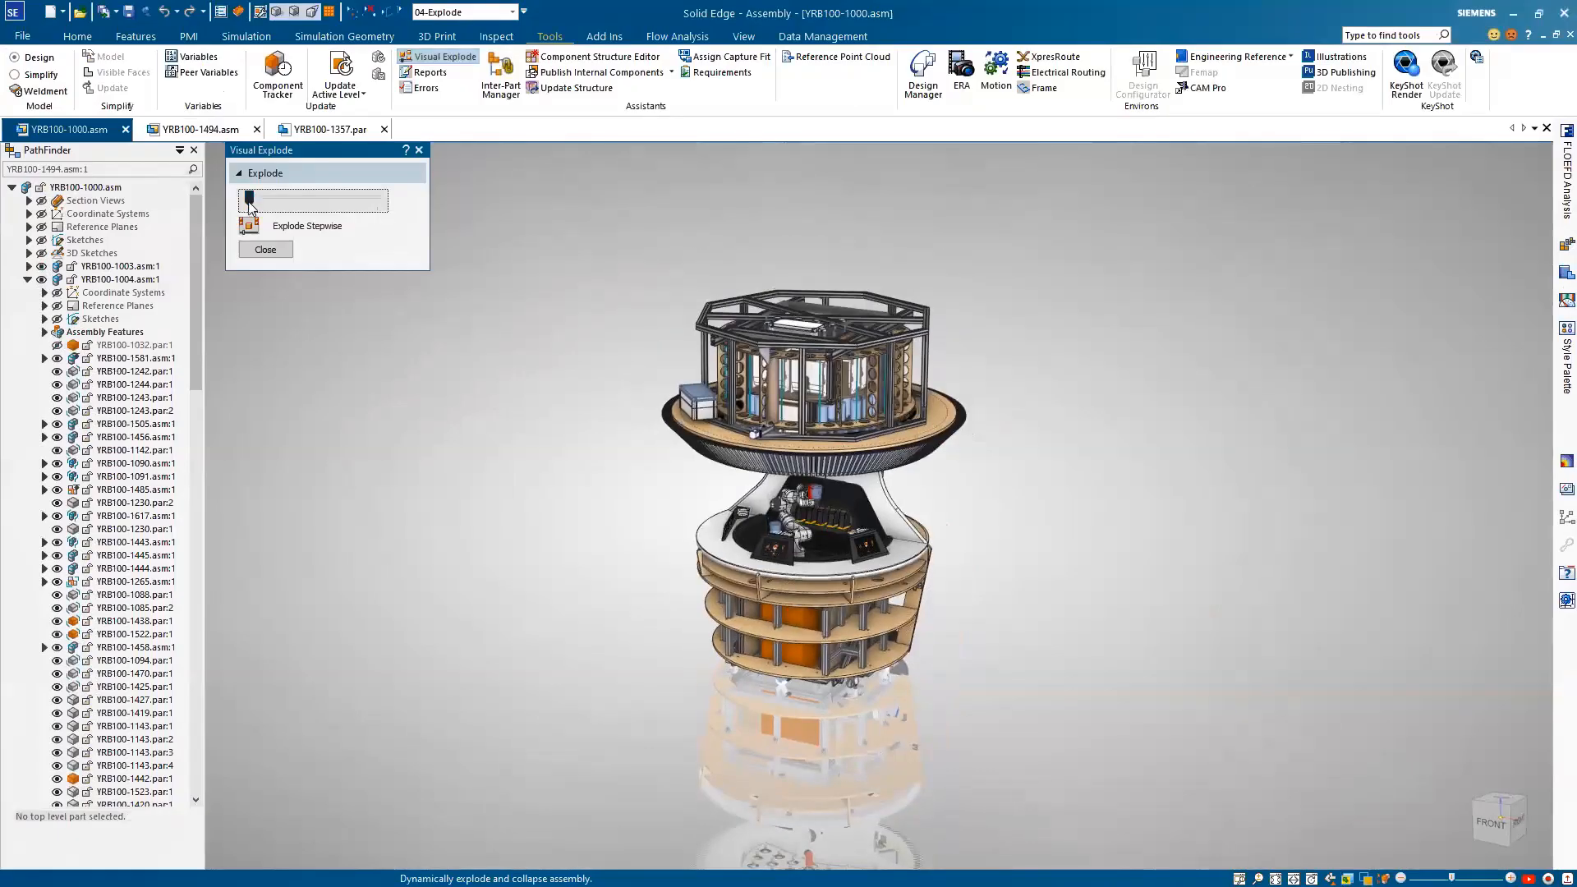
Step: Preview the gradual explosion and collapse of the whole robot bar and activate the default,Solid Edge configuration
left_click_drag(250, 206, 264, 206)
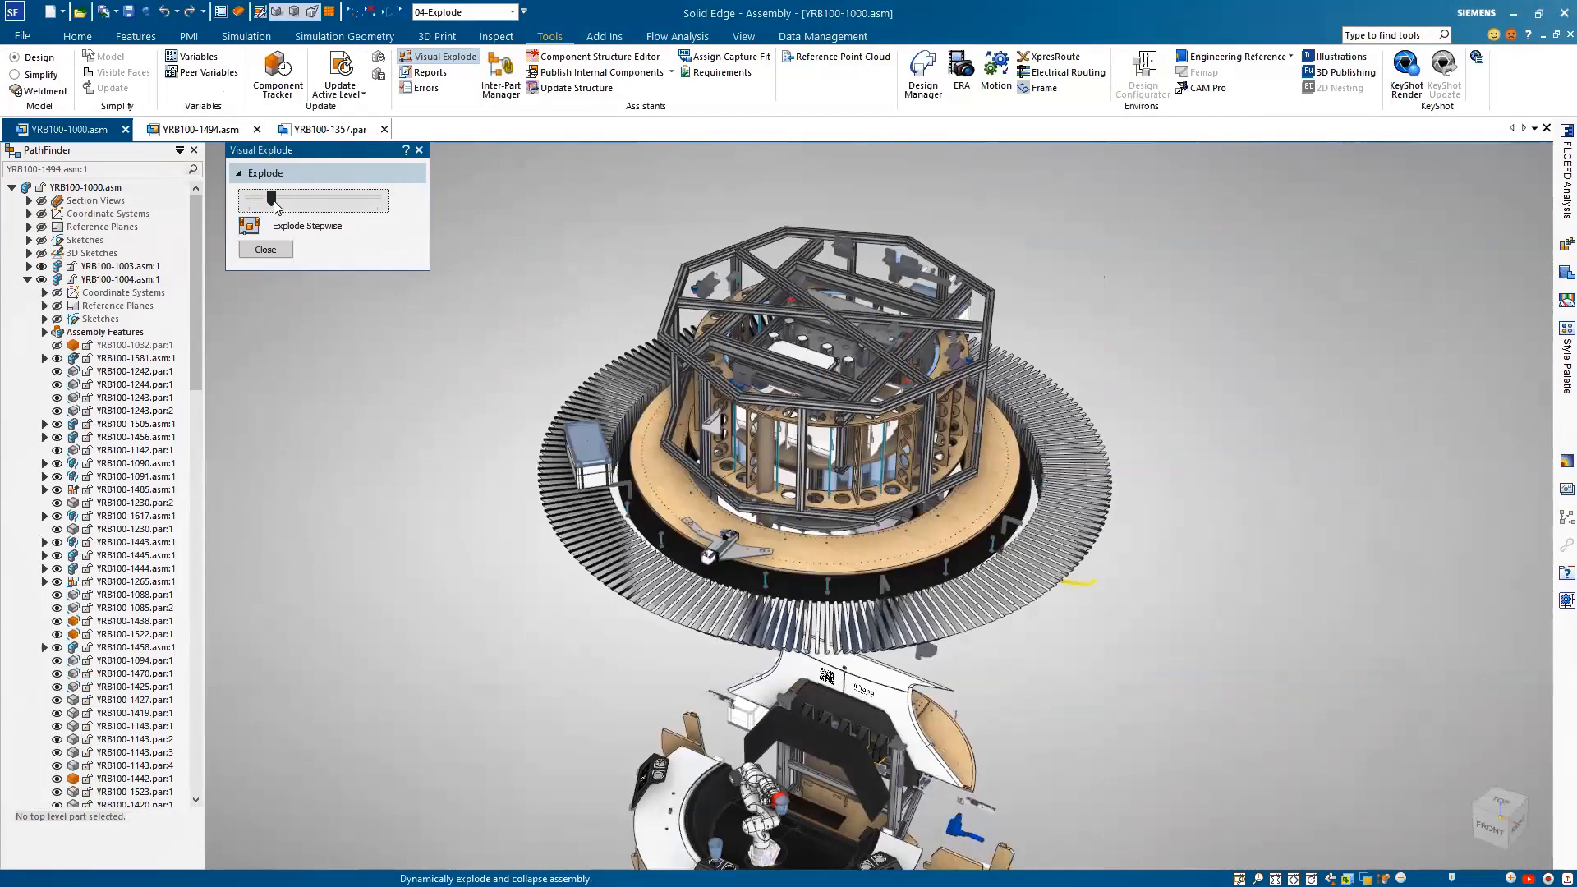
left_click_drag(273, 202, 341, 201)
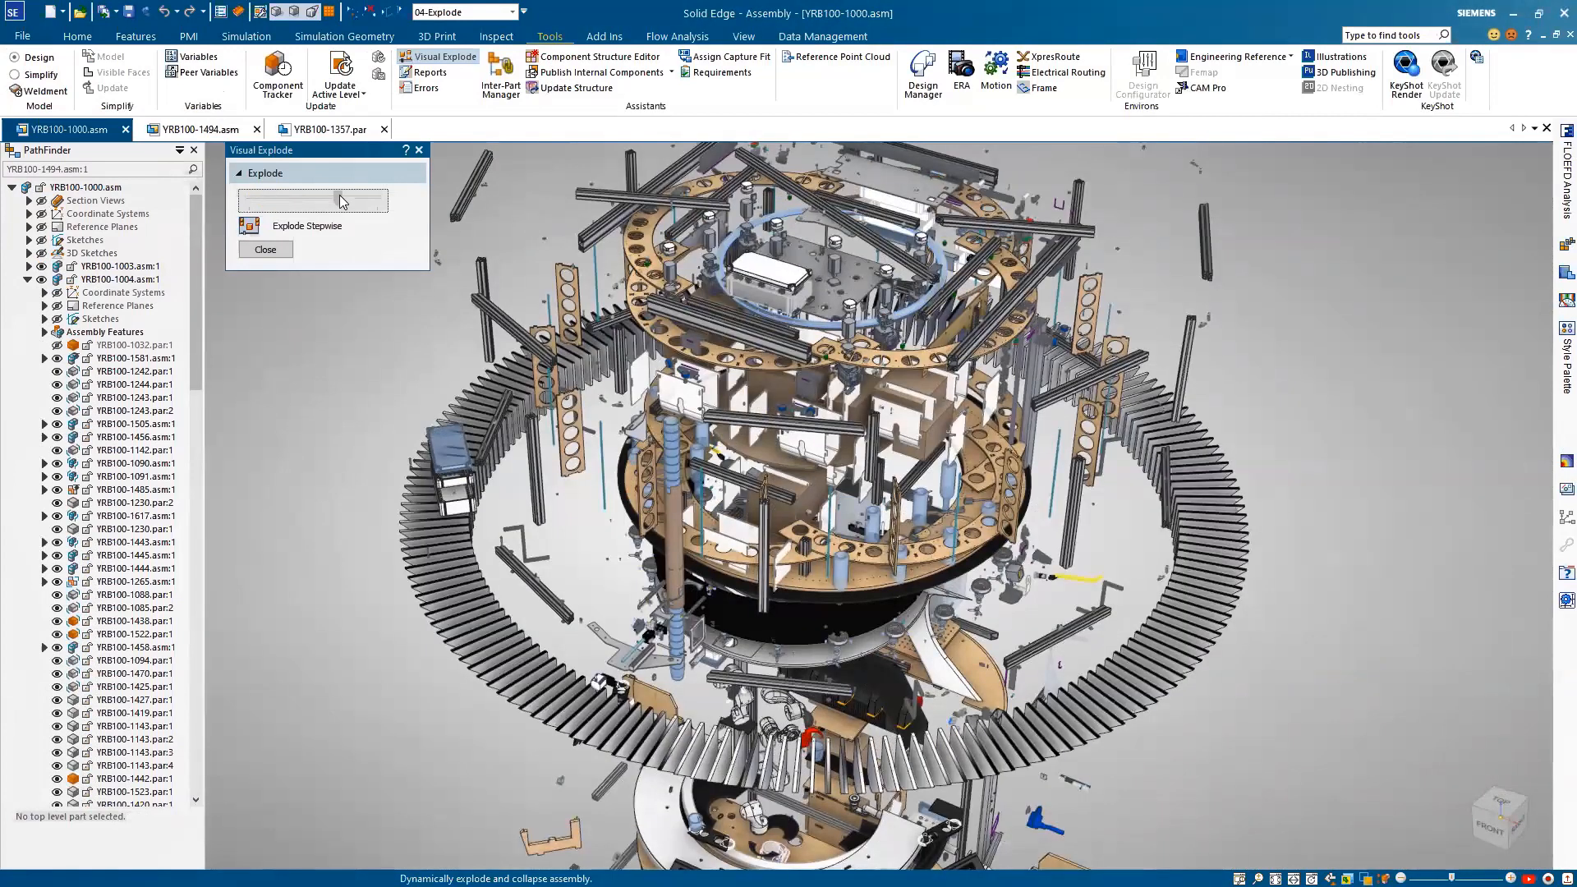
left_click_drag(341, 201, 221, 203)
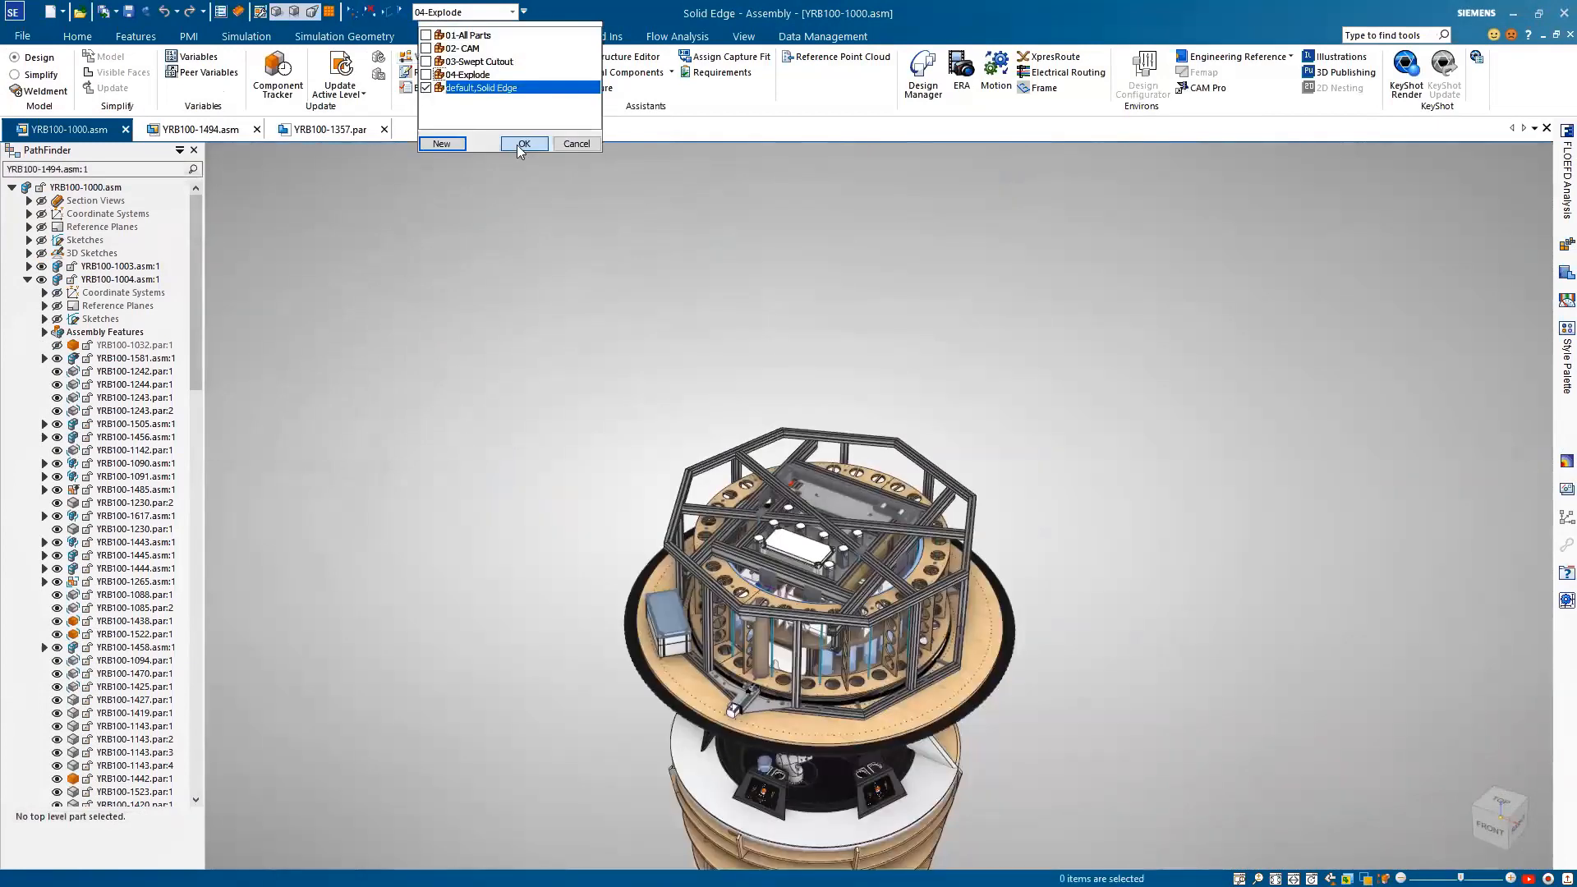
left_click(523, 145)
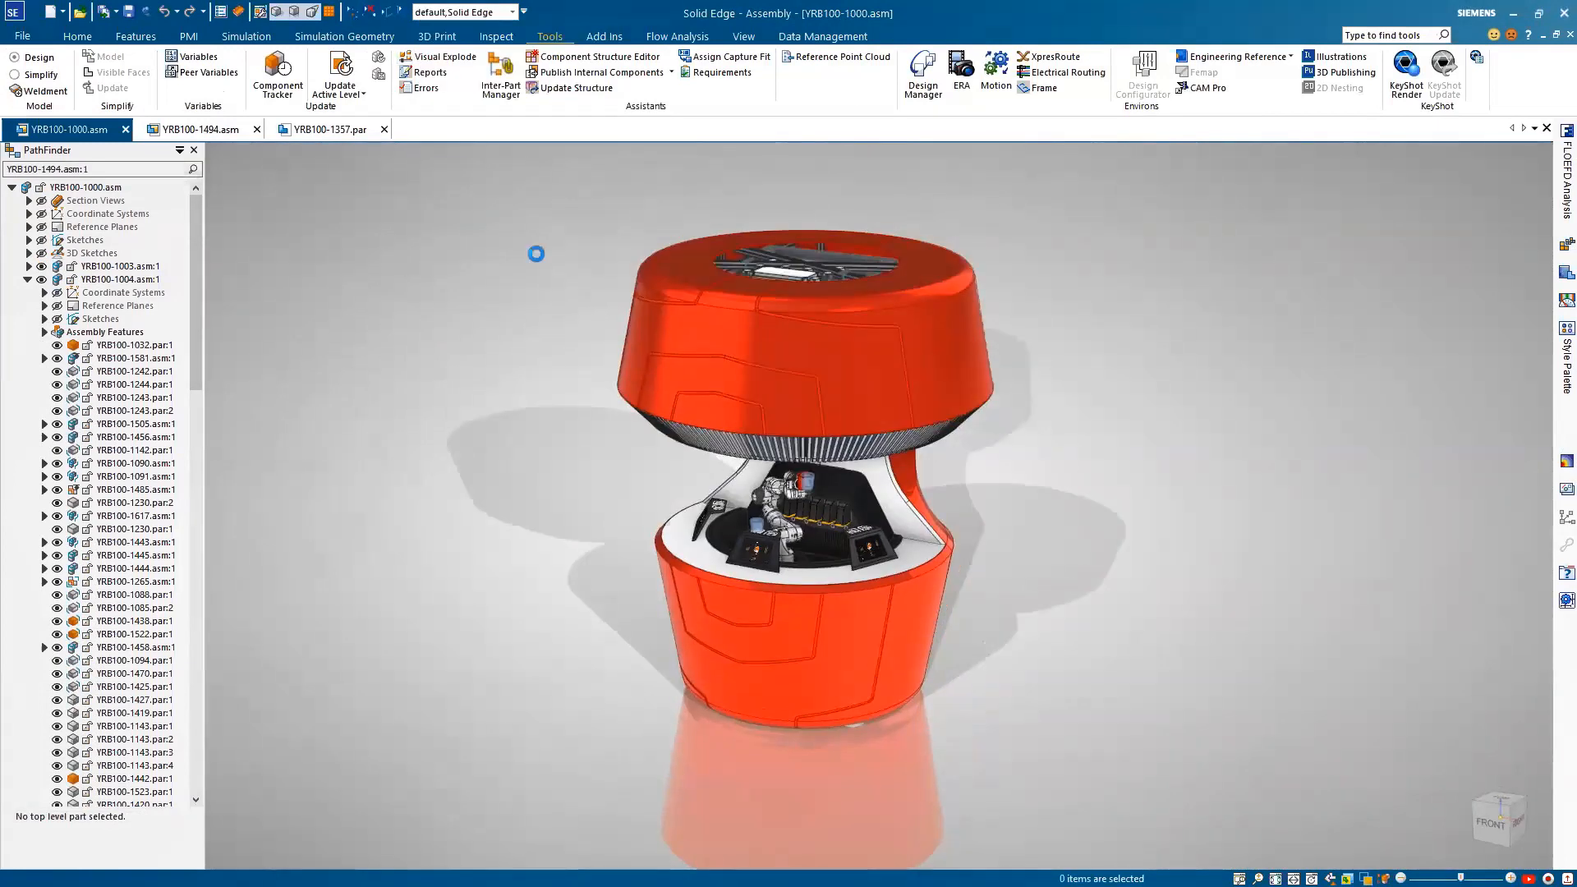
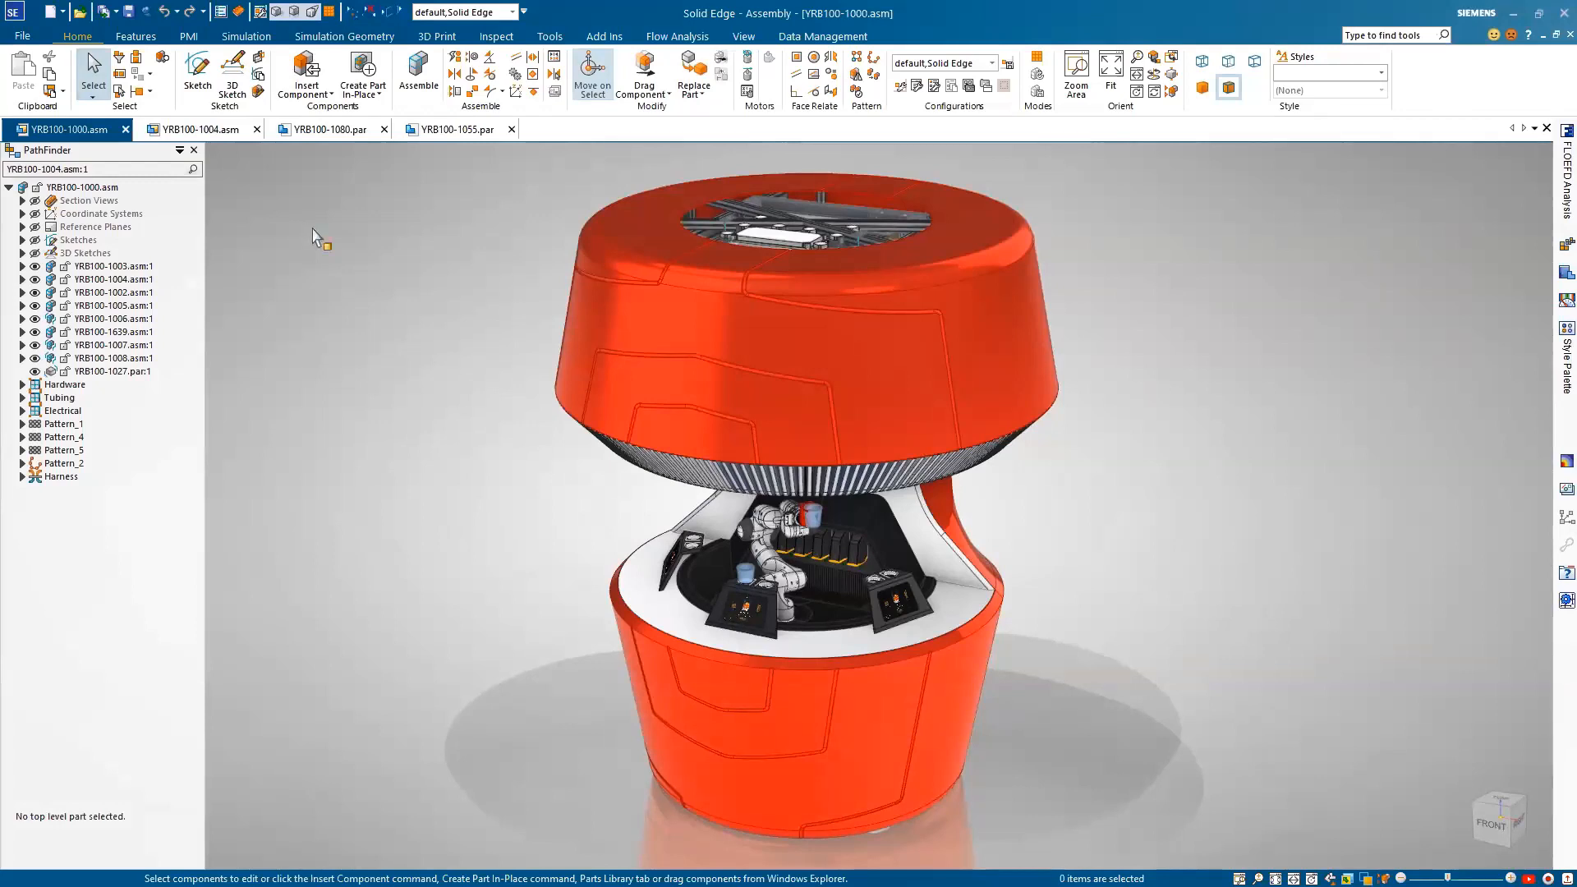
Step: Open subassembly YRB100-1004 from the robot bar assembly, followed by its plate part YRB100-1080
left_click(122, 280)
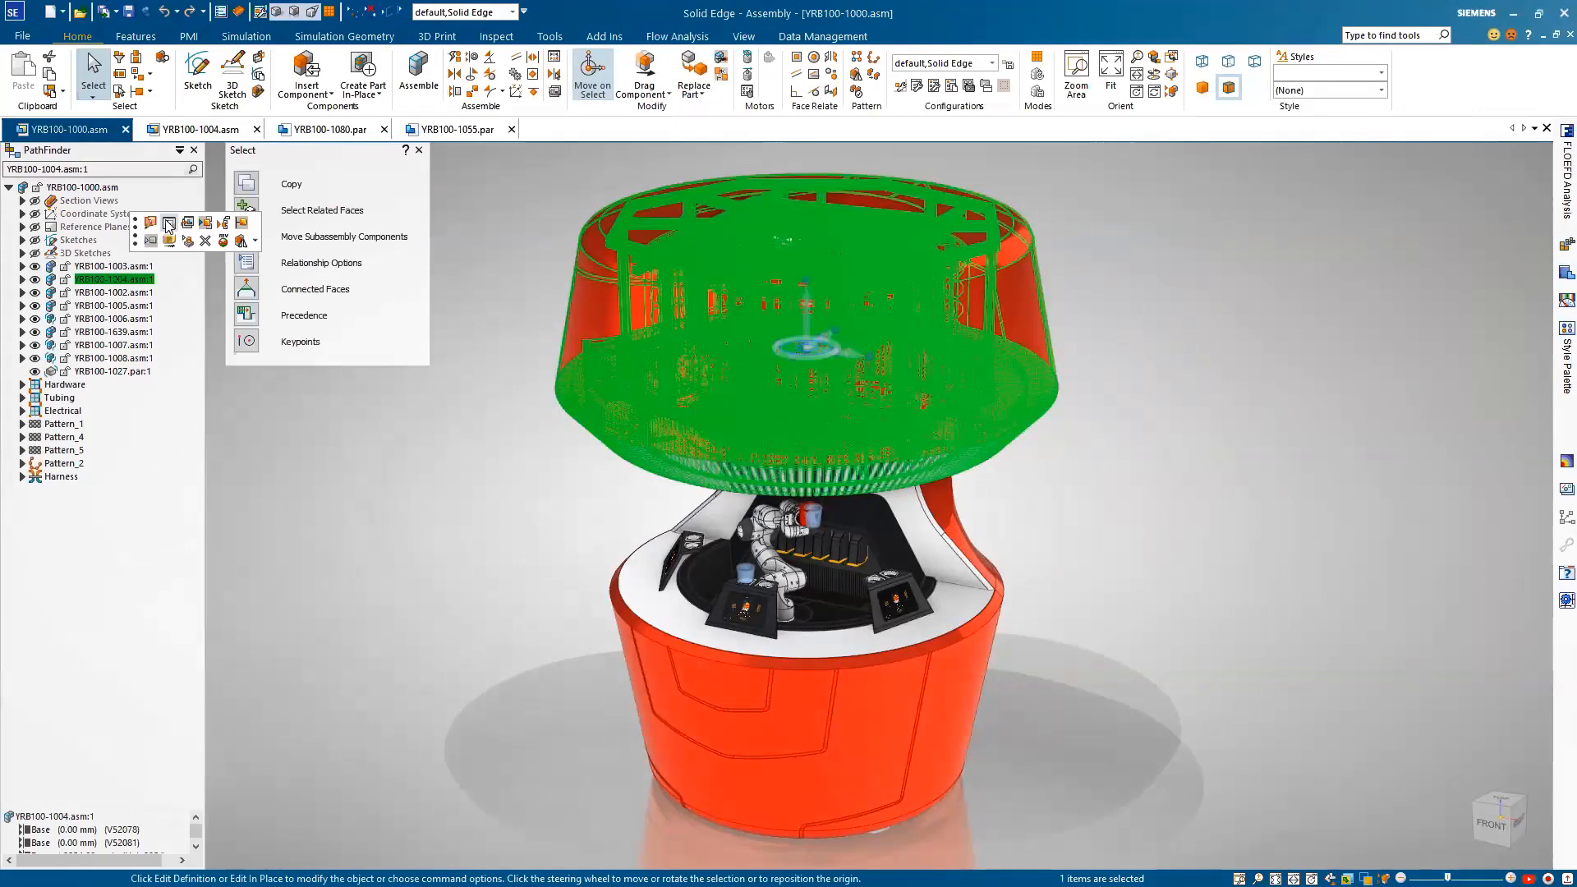
left_click(166, 222)
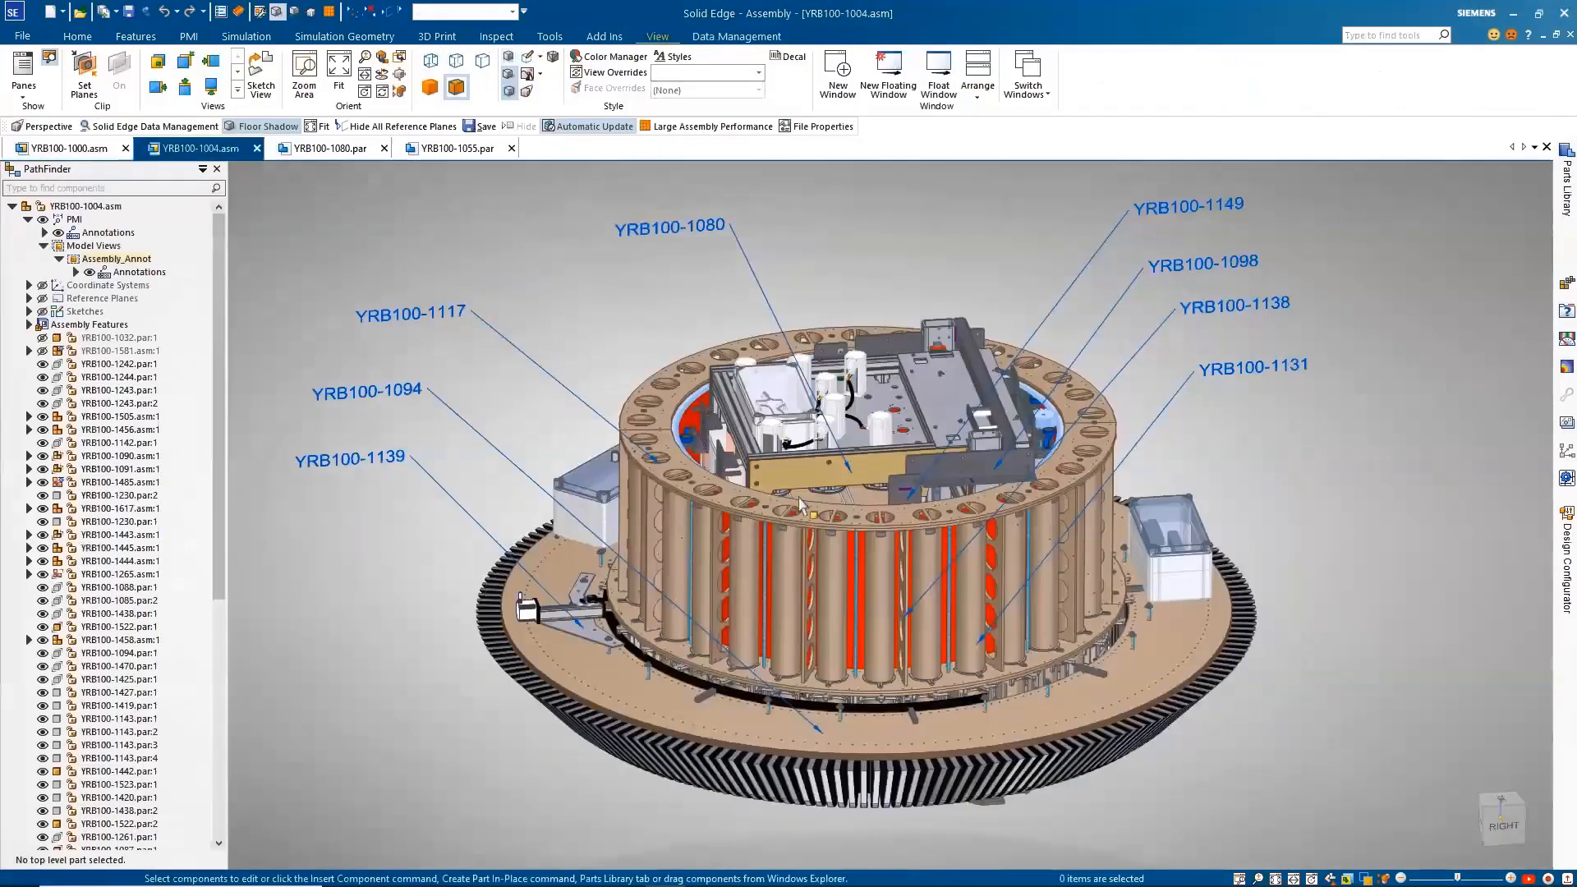
left_click(871, 470)
left_click(1002, 415)
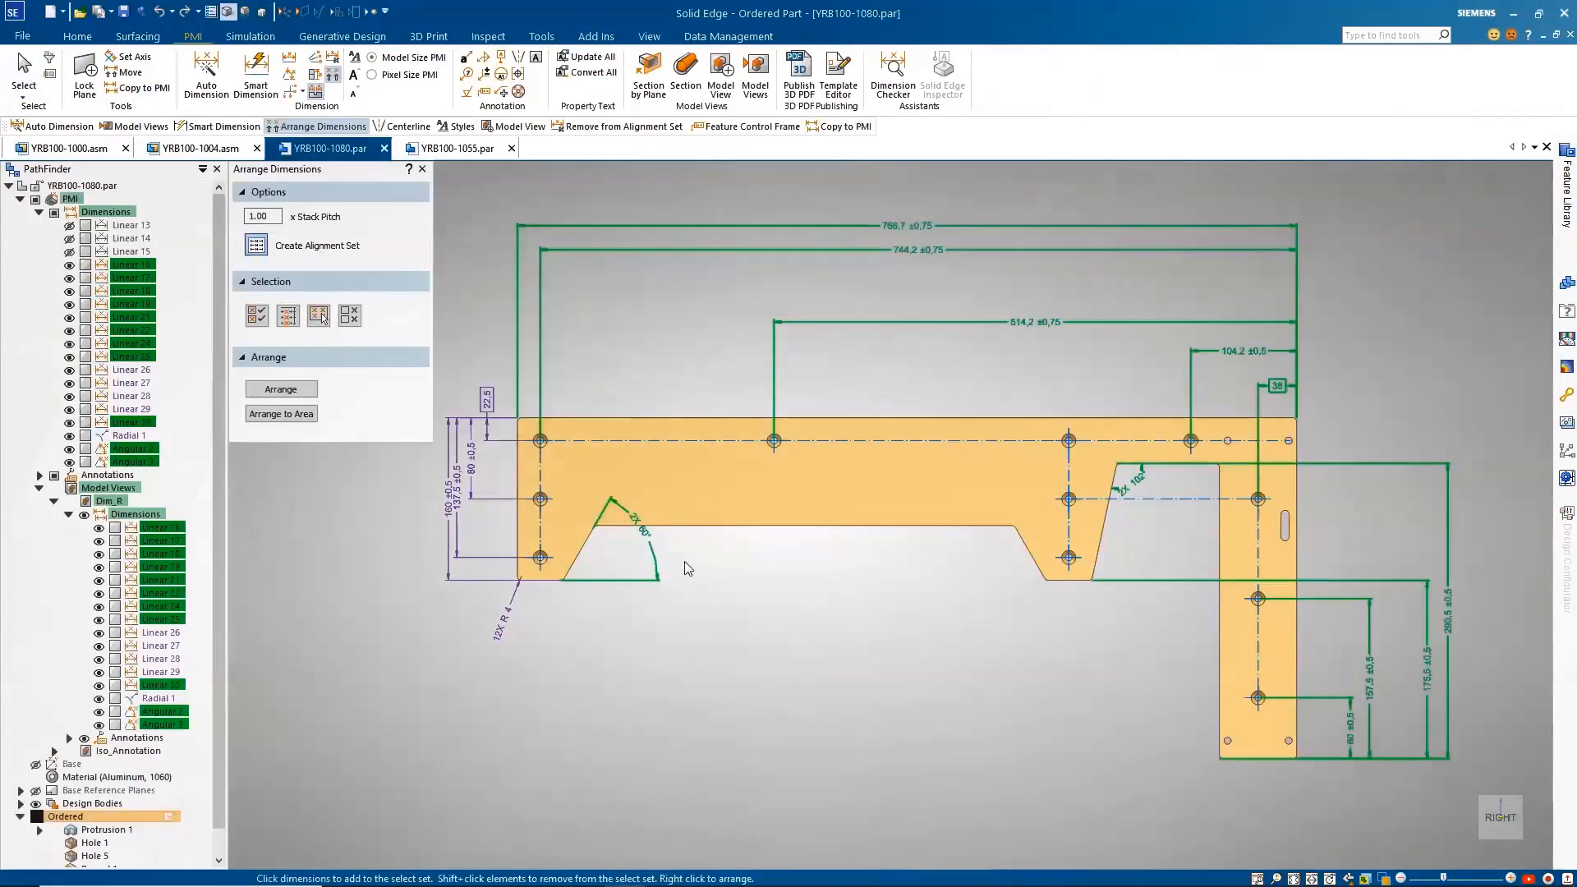
Step: Arrange the selected PMI dimensions around the plate and set the dimension stack pitch to 1.5
right_click(688, 567)
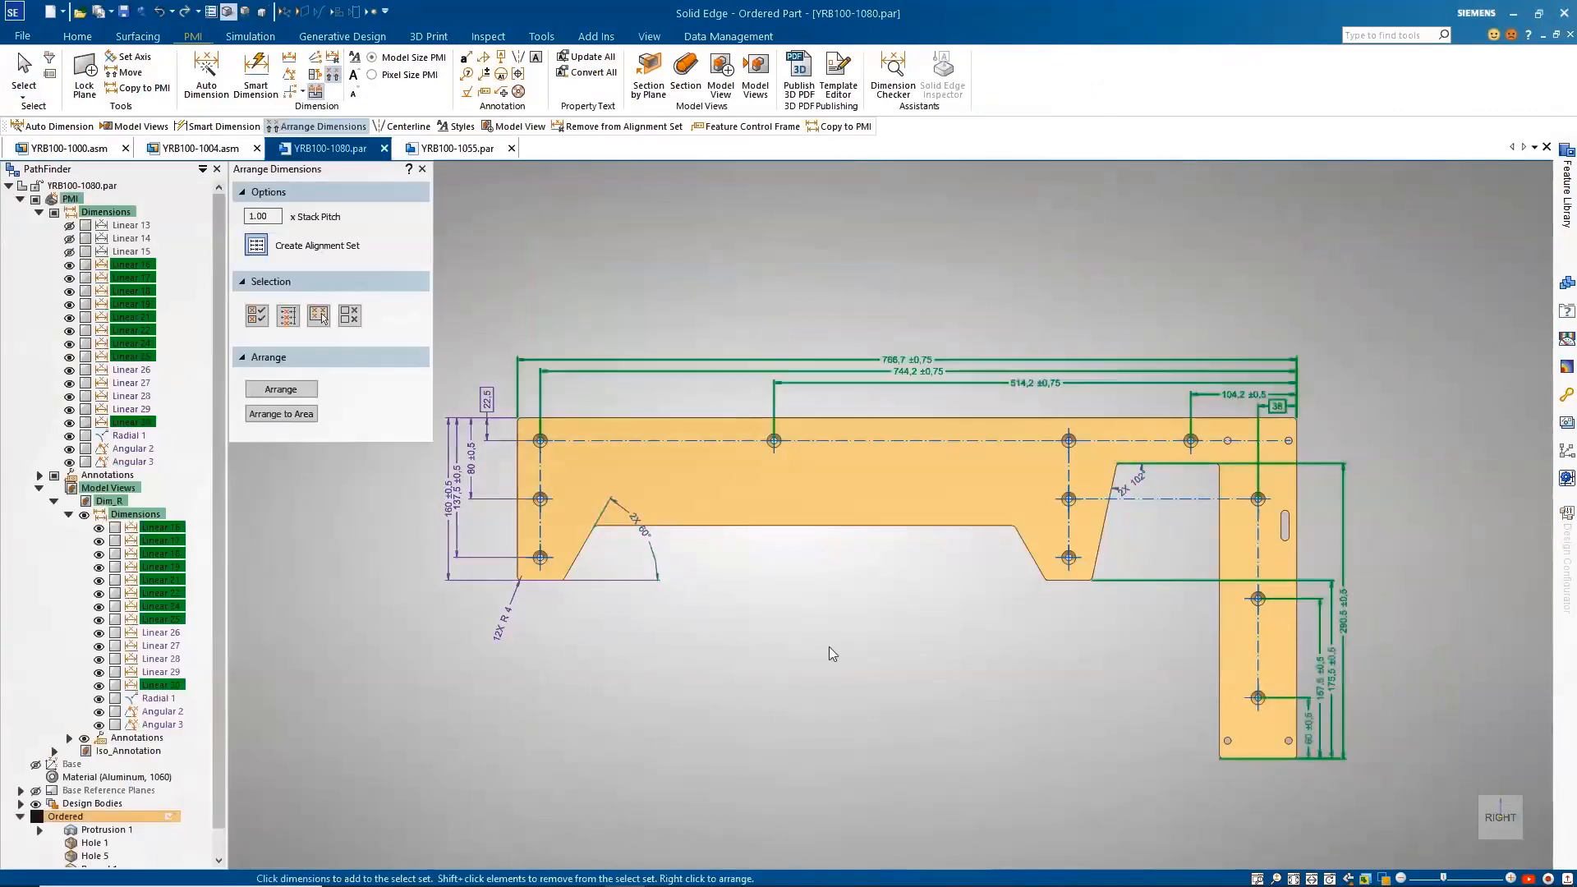
double_click(275, 220)
type("1.5")
key("Return")
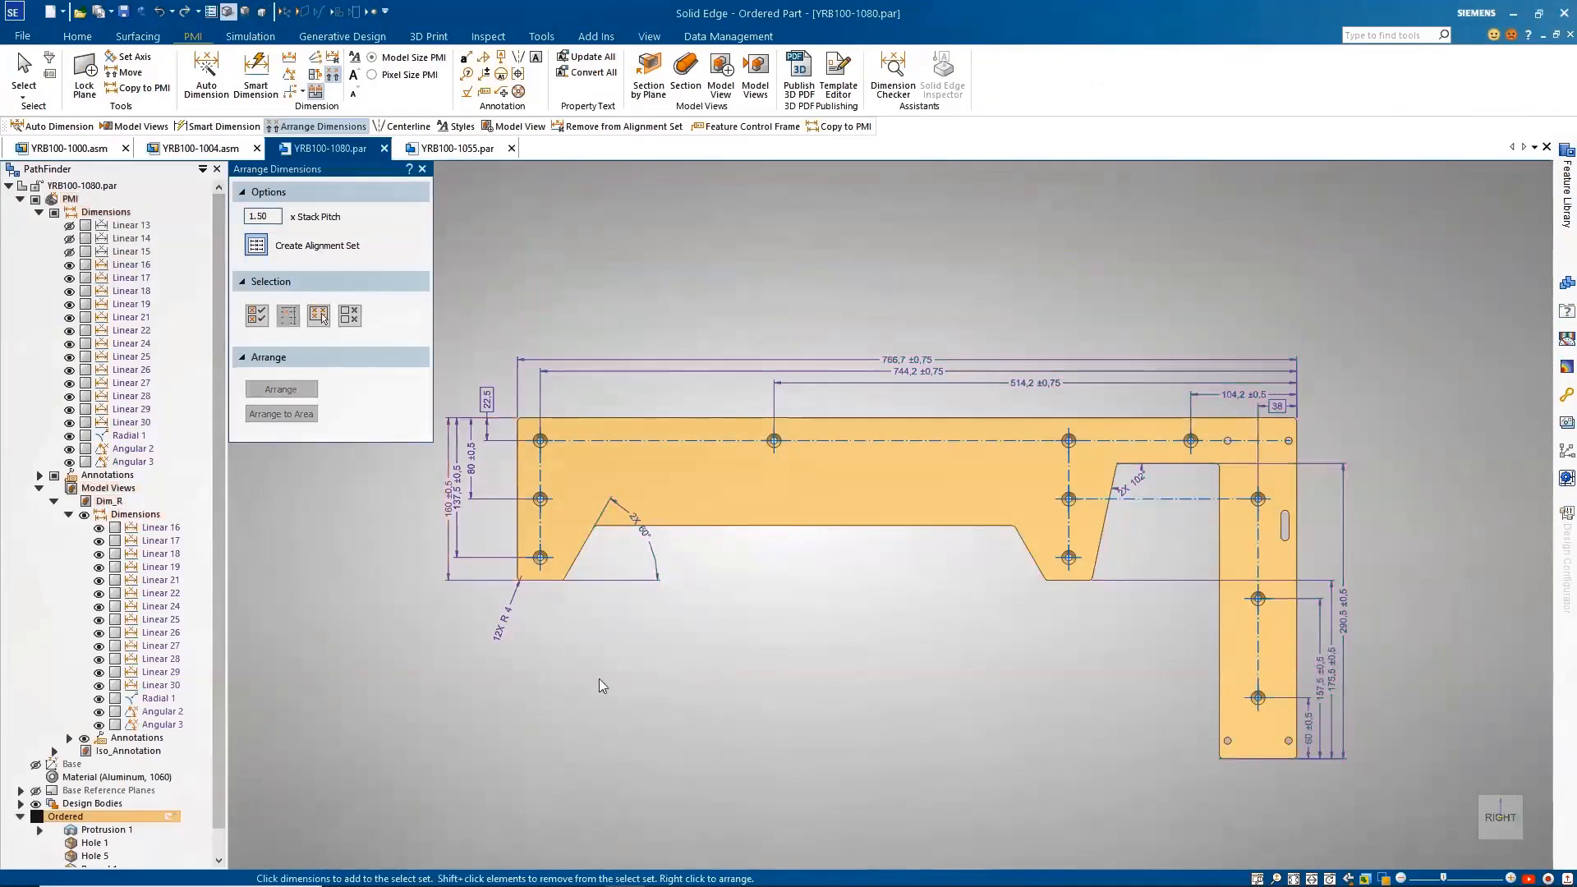
Step: Arrange the vertical dimensions and the 2X 60° angle at the plate's short leg to a bounded area around that end
left_click(567, 583)
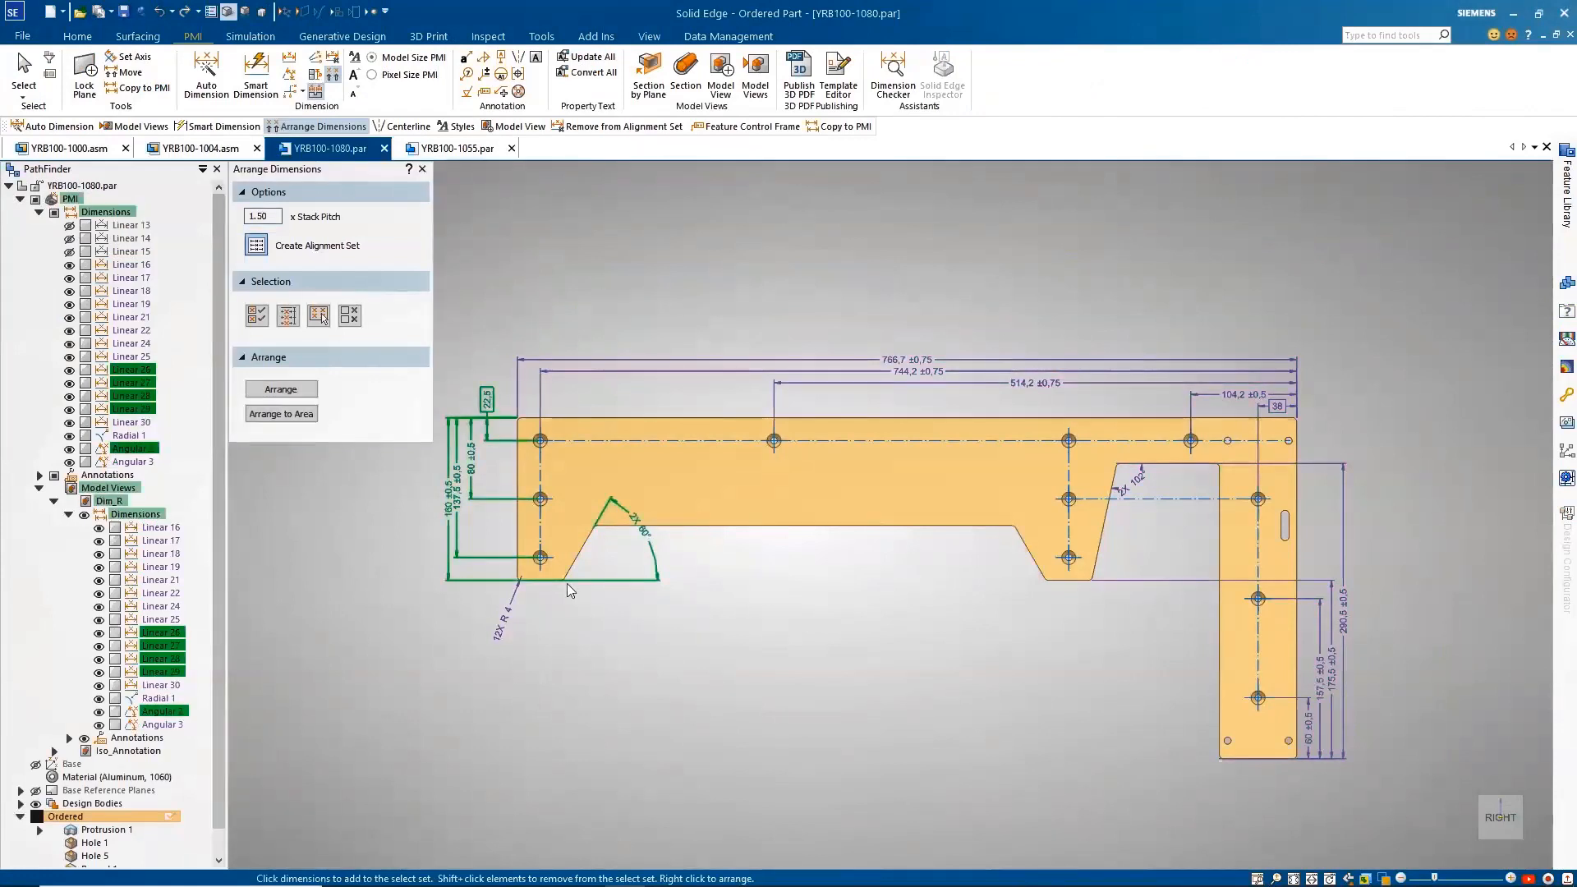
left_click(281, 413)
scroll(1066, 613, "up", 3)
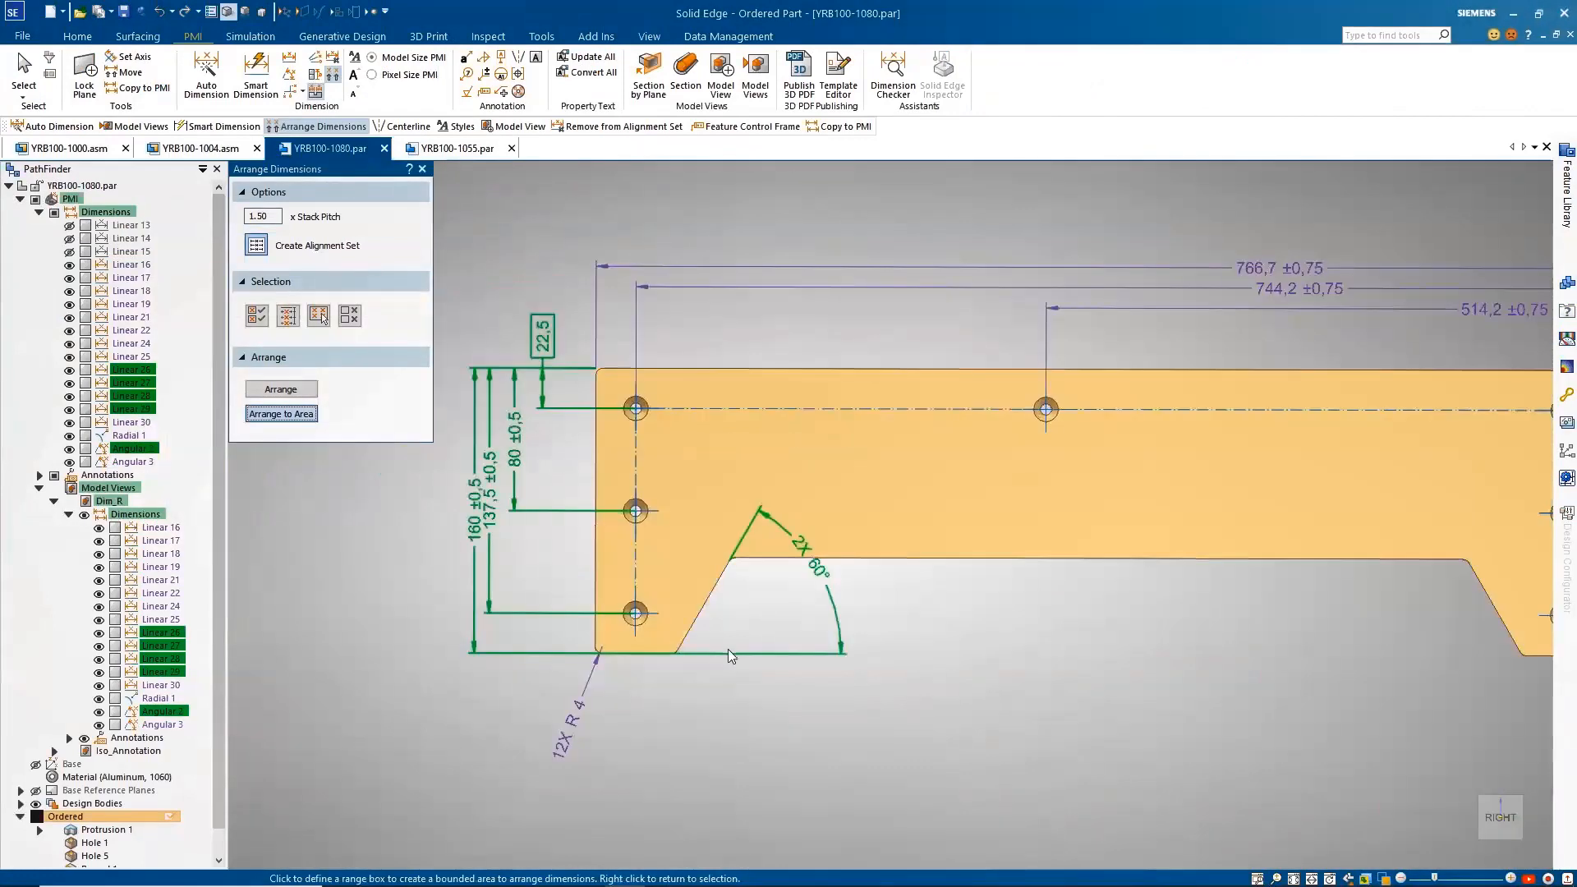
left_click_drag(727, 645, 557, 356)
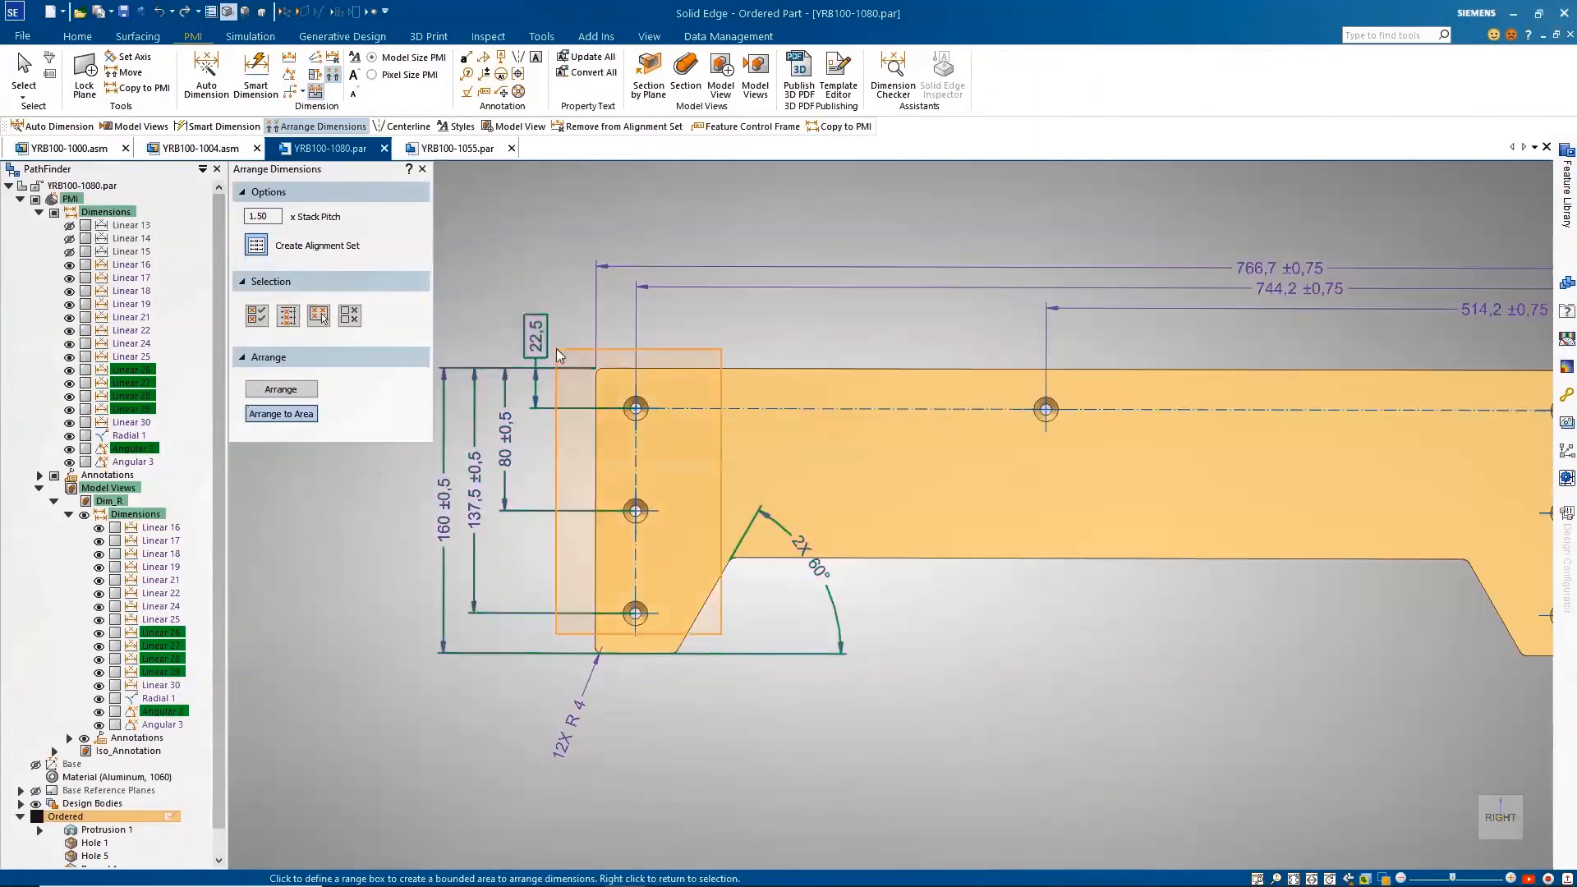
key("Escape")
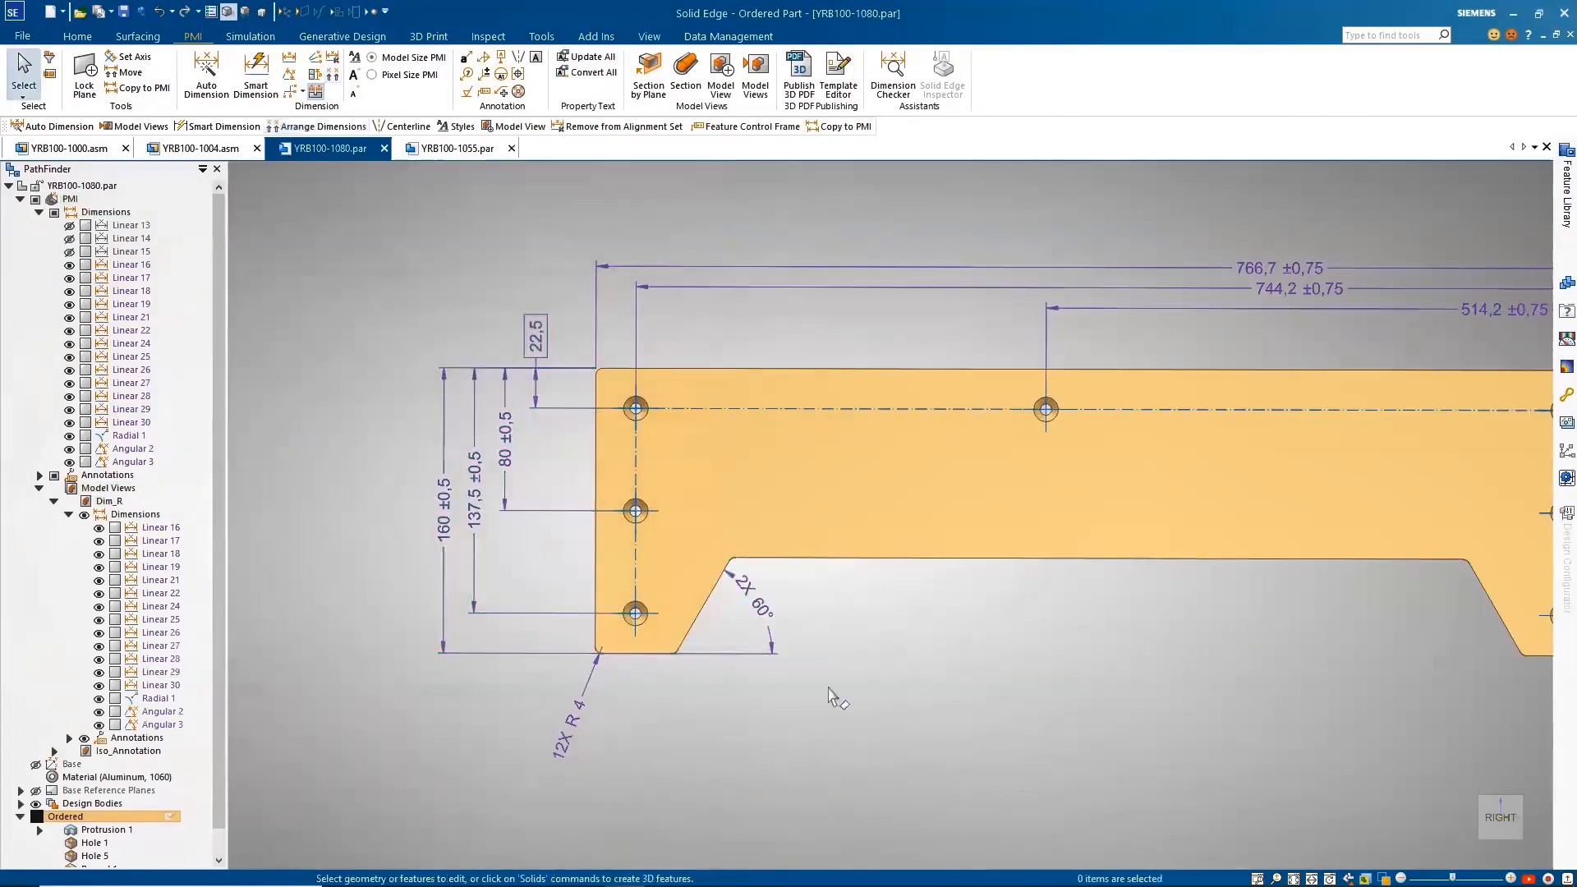
scroll(830, 696, "down", 3)
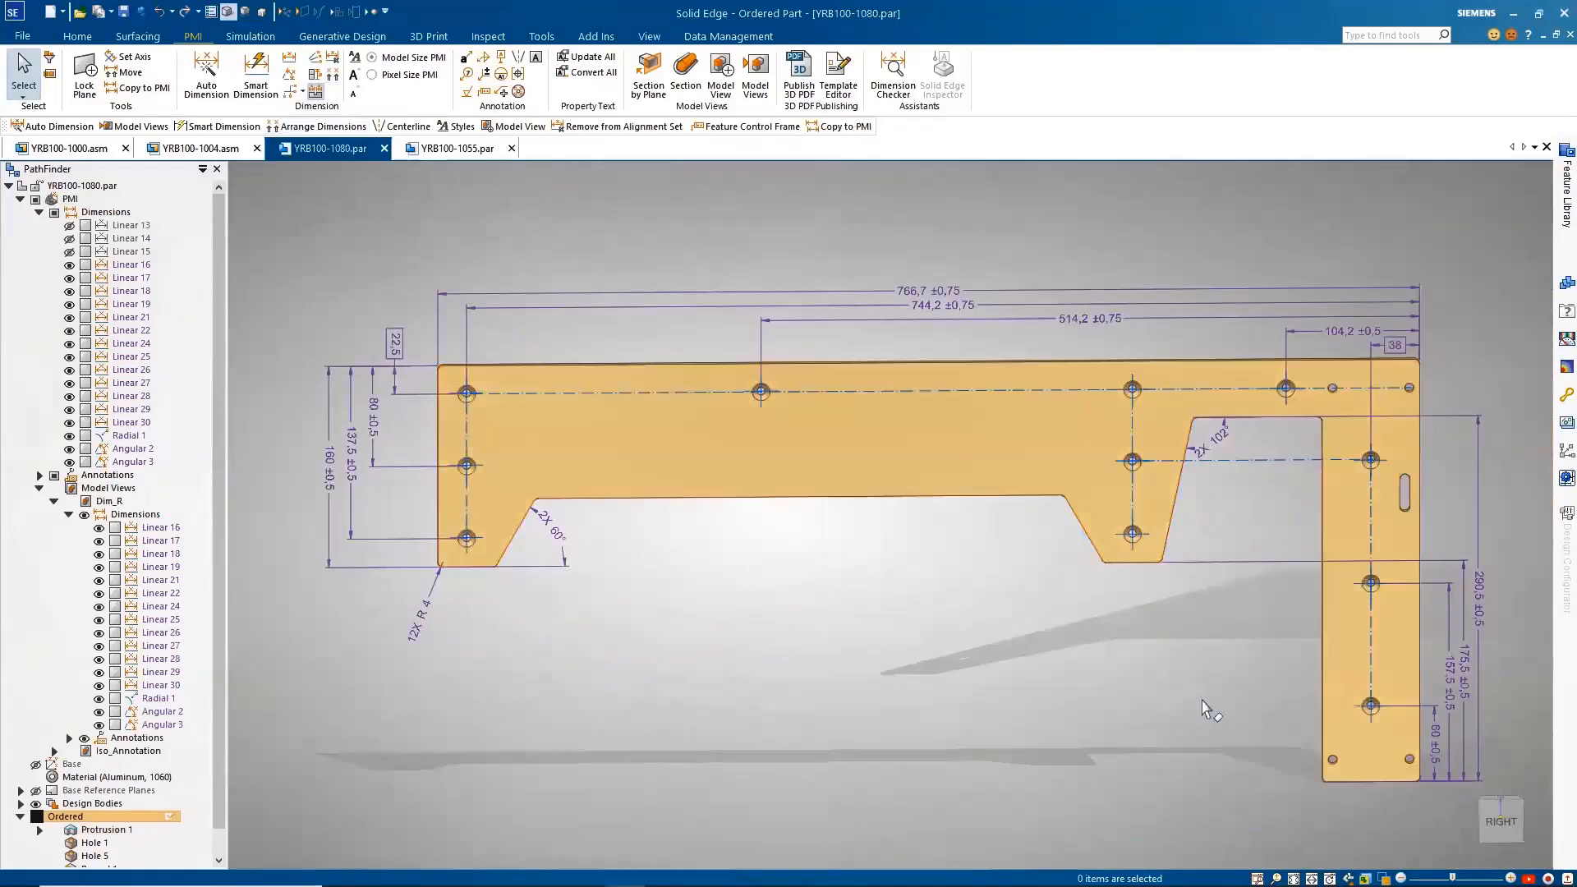
Step: Auto-dimension the countersunk and small hole features of the plate using manual feature selection
left_click(209, 82)
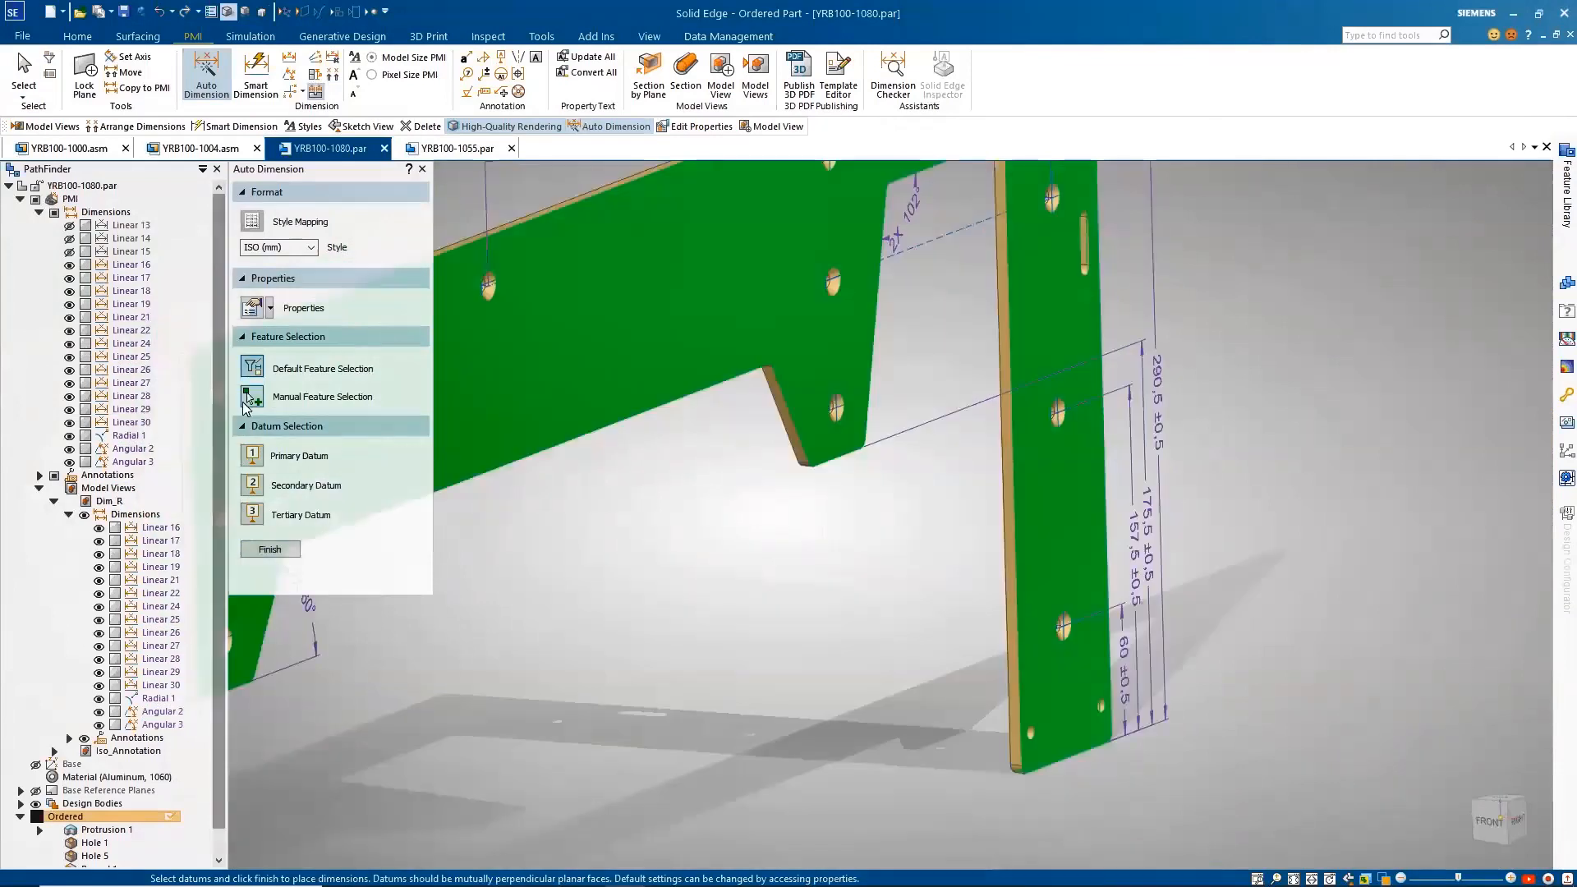
left_click(246, 399)
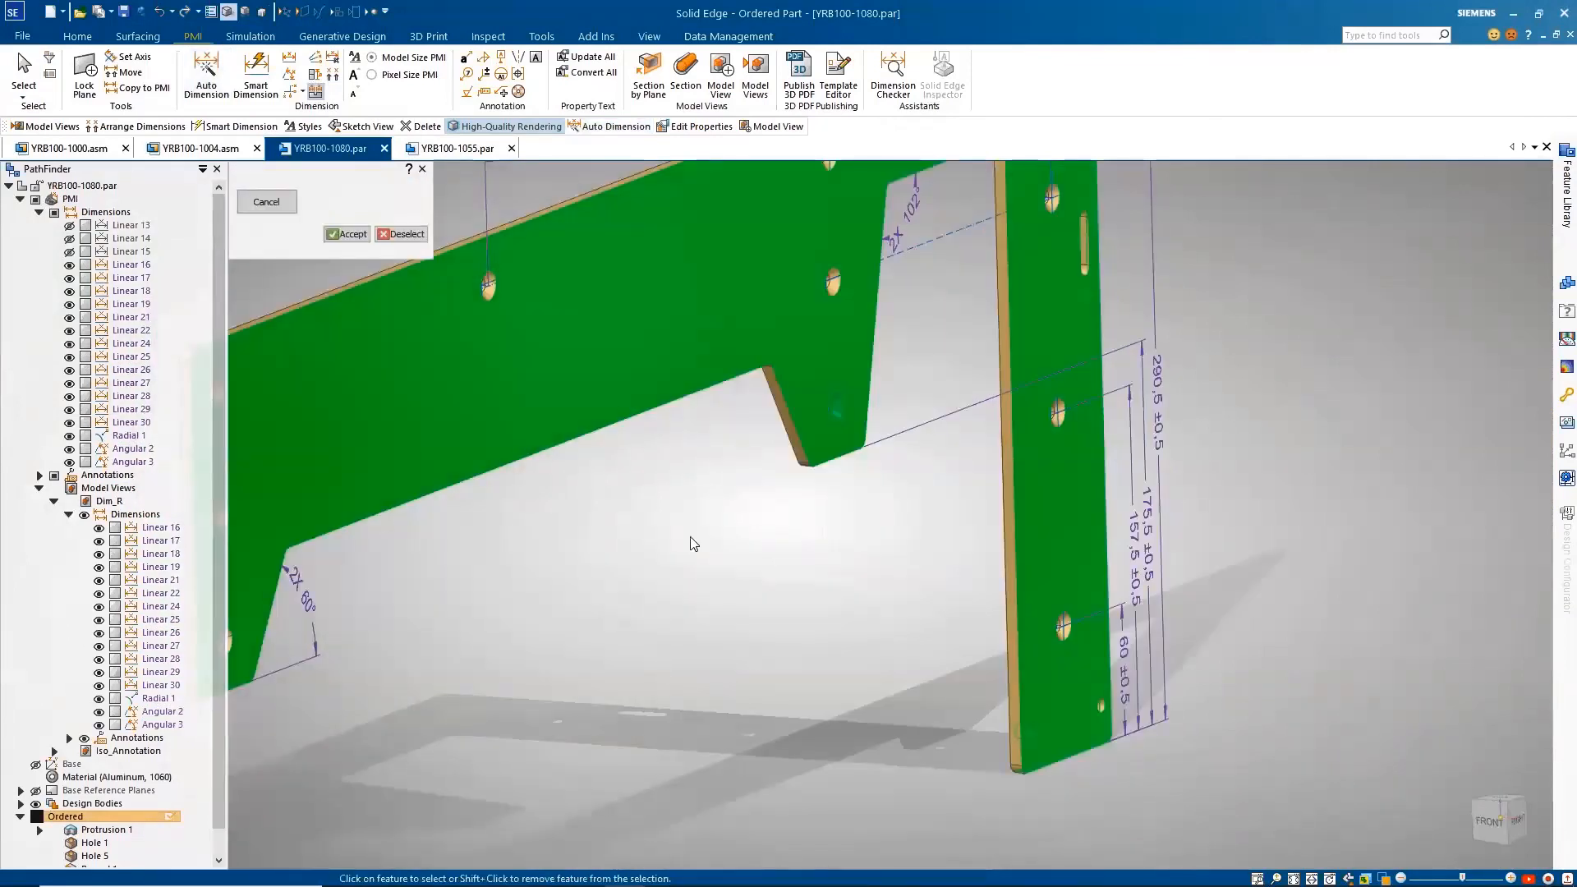
right_click(710, 605)
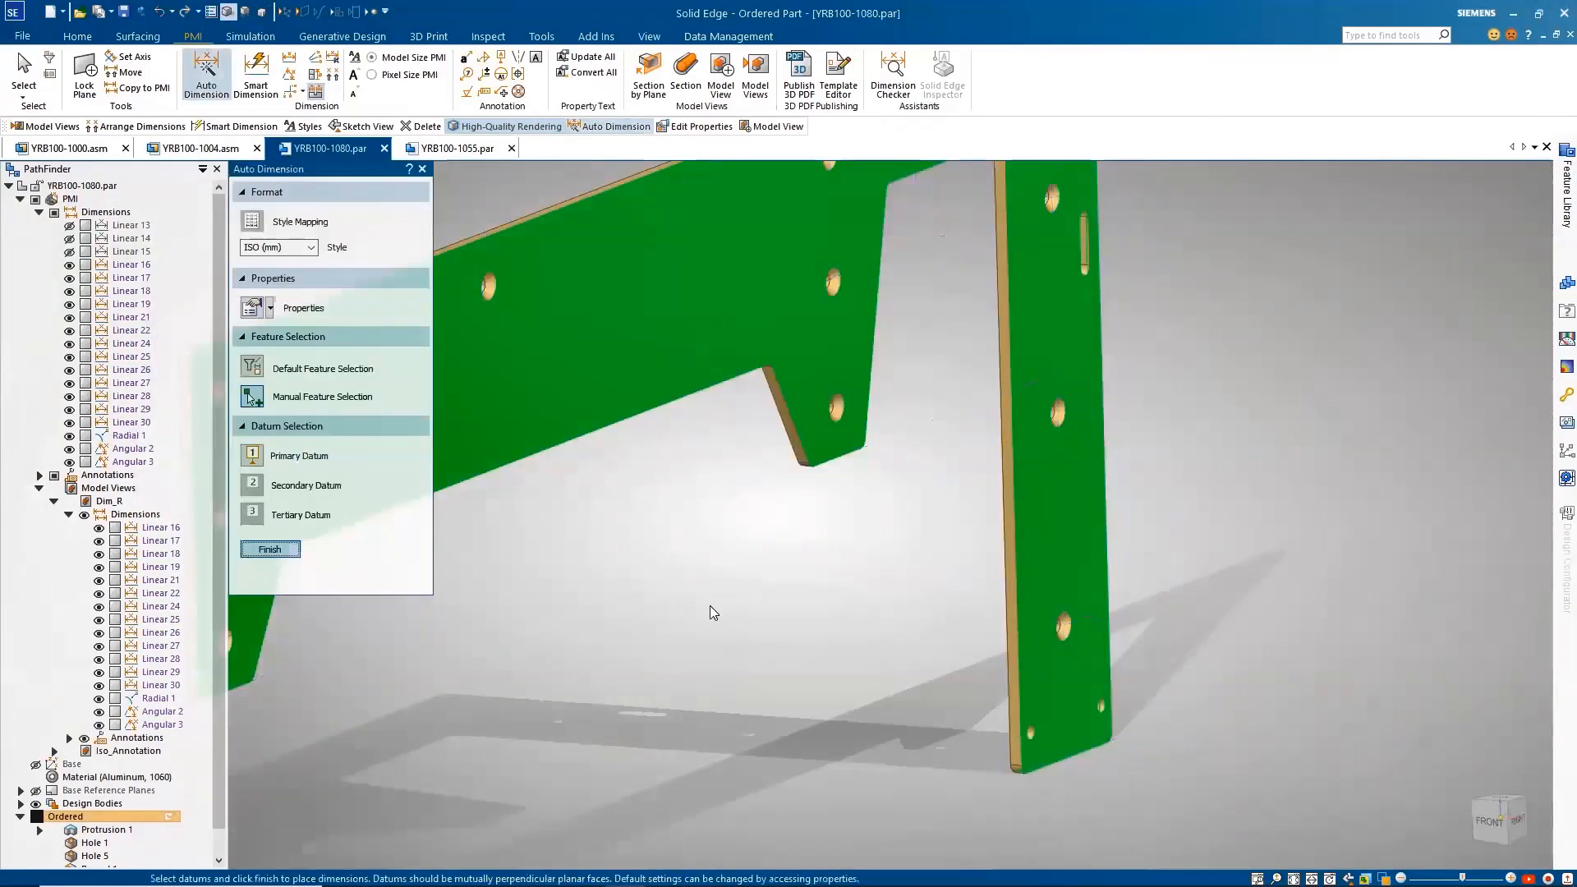
right_click(710, 605)
key("ctrl+r")
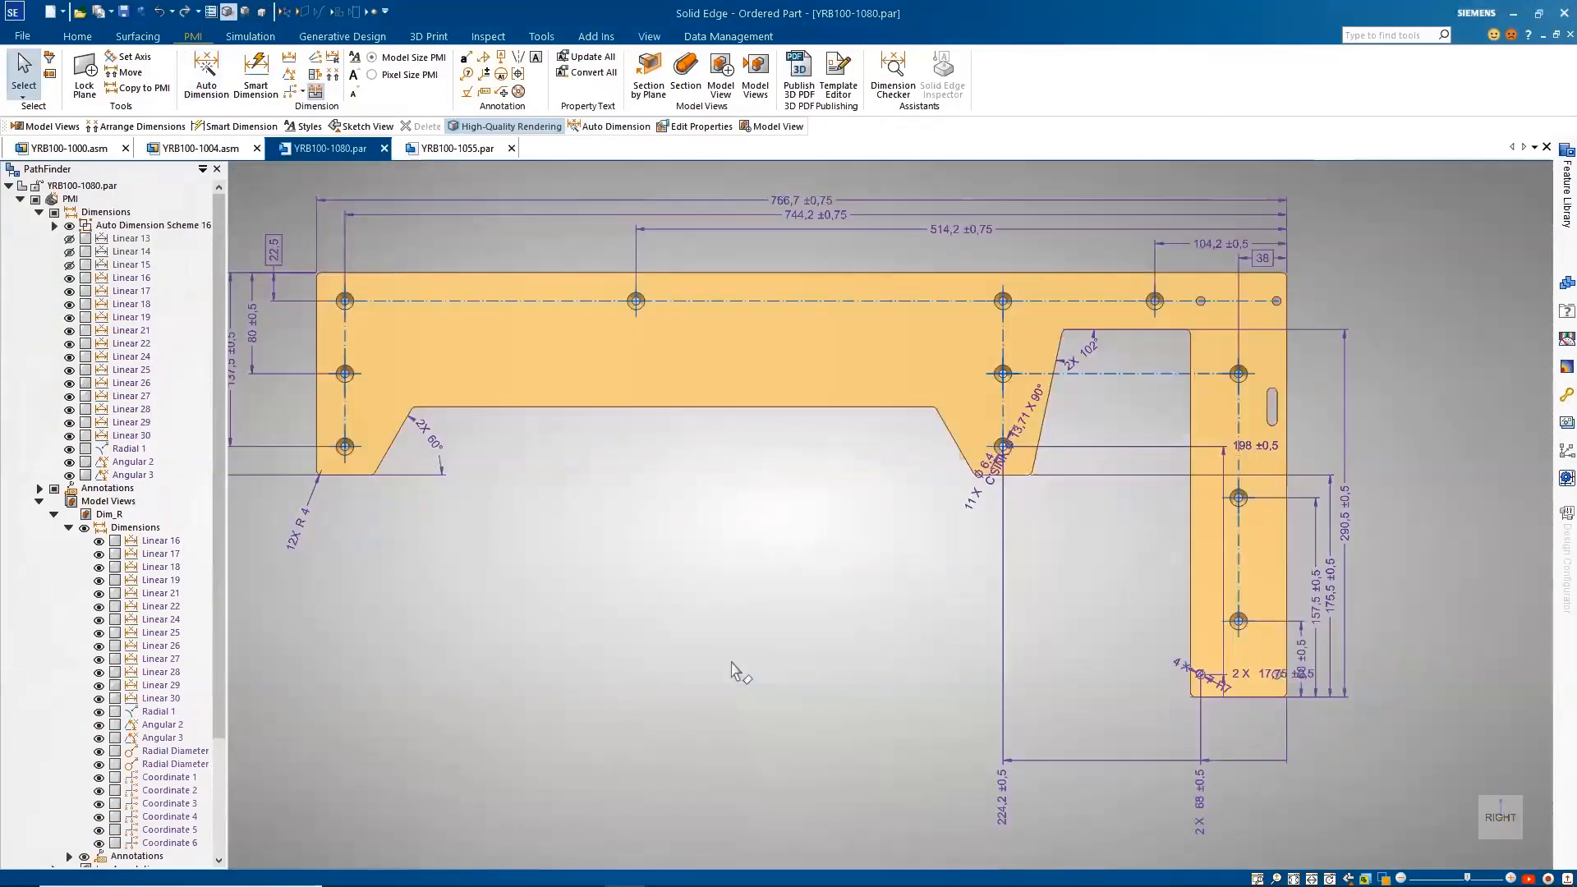
Step: Reposition the countersink callout and the 4X diameter 7 H7 hole callout clear of the plate's other dimensions
left_click_drag(1055, 456, 900, 482)
left_click(1263, 695)
key("Escape")
left_click_drag(1264, 696, 1210, 650)
key("Escape")
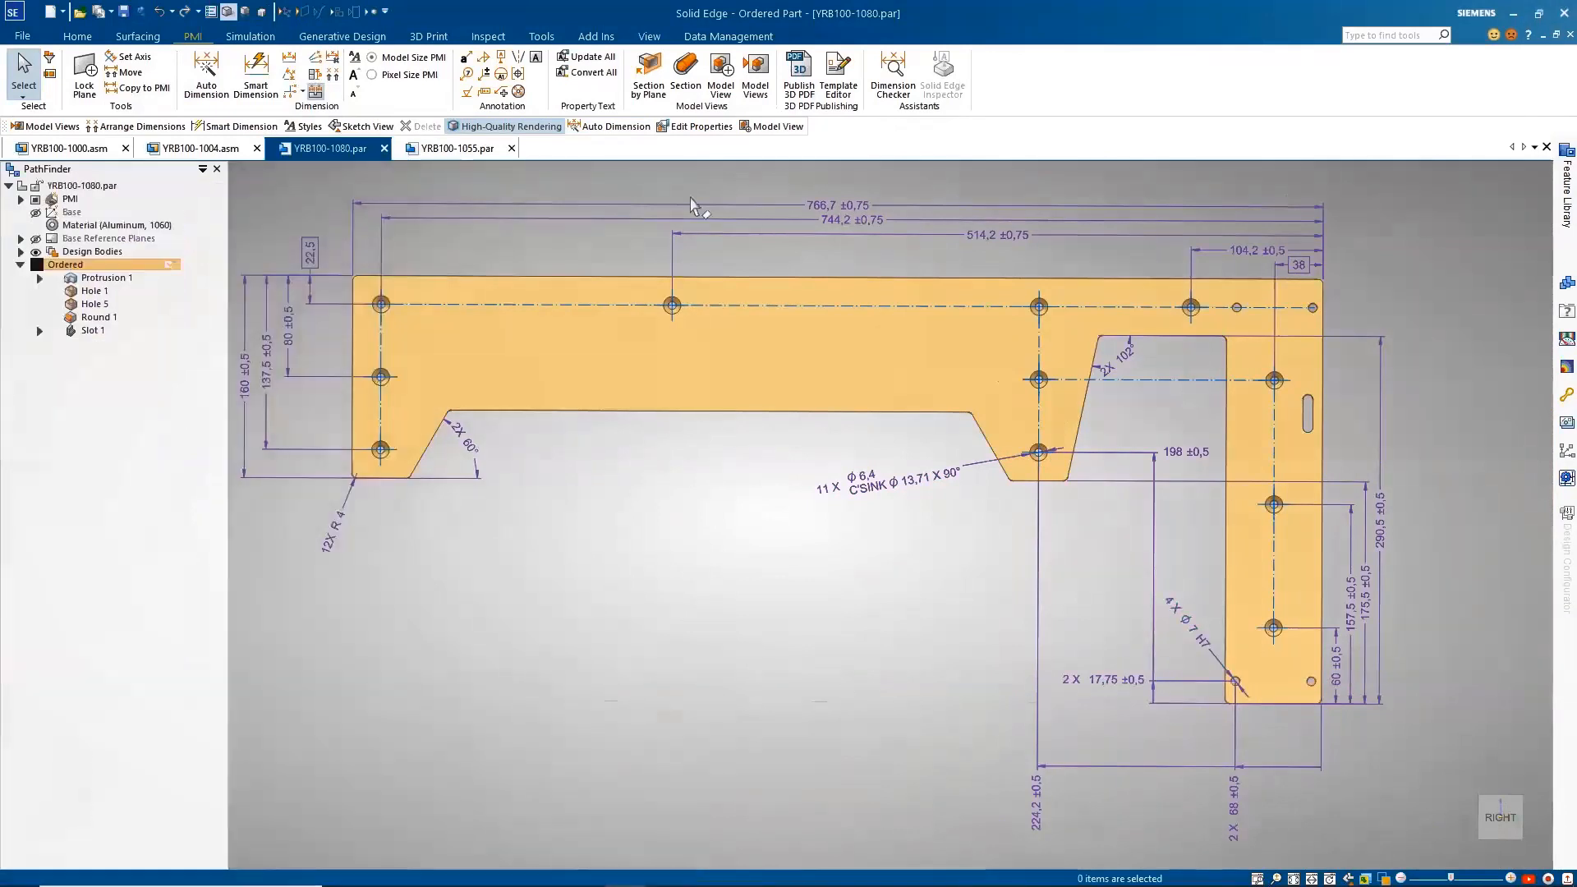
Step: Review the plate's model views, activate Iso_Annotation and hide all of the part's PMI
left_click(755, 78)
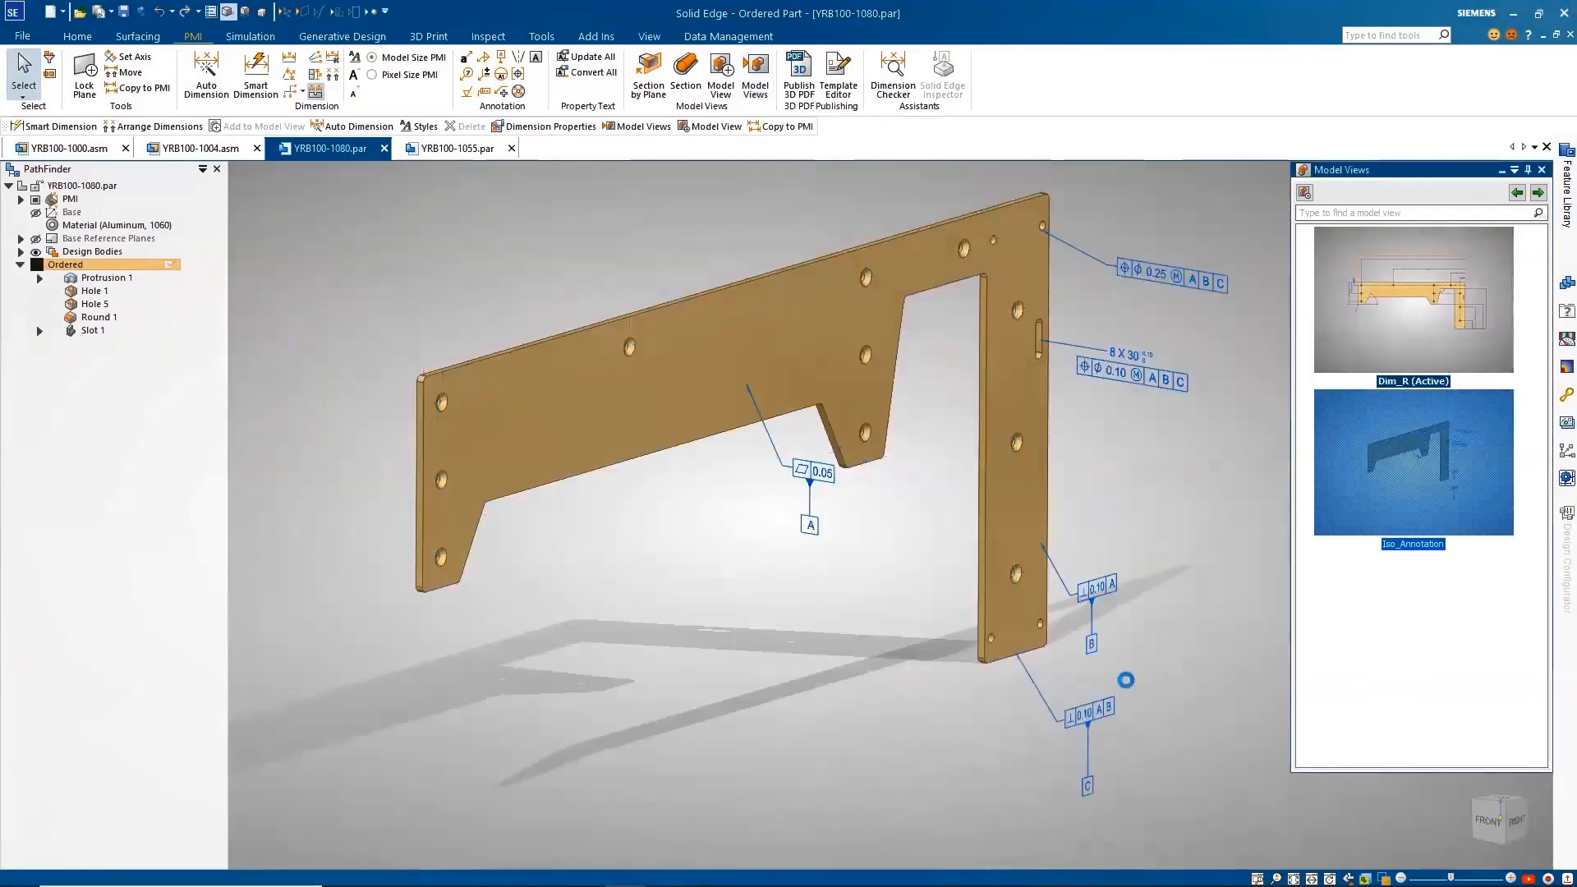
left_click(1520, 196)
left_click(1538, 196)
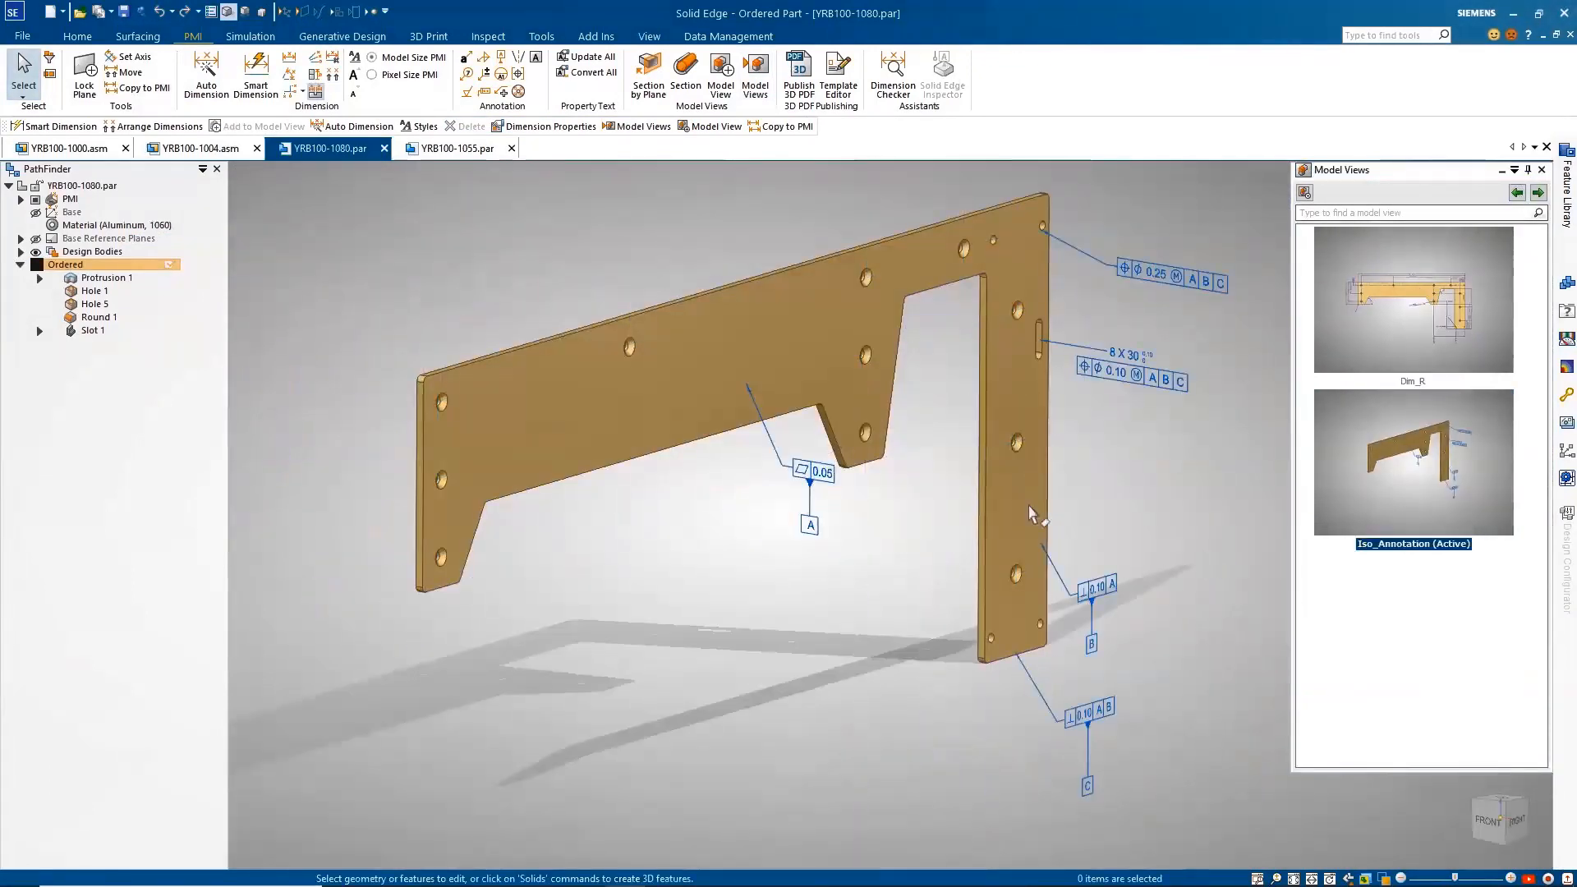
left_click(35, 200)
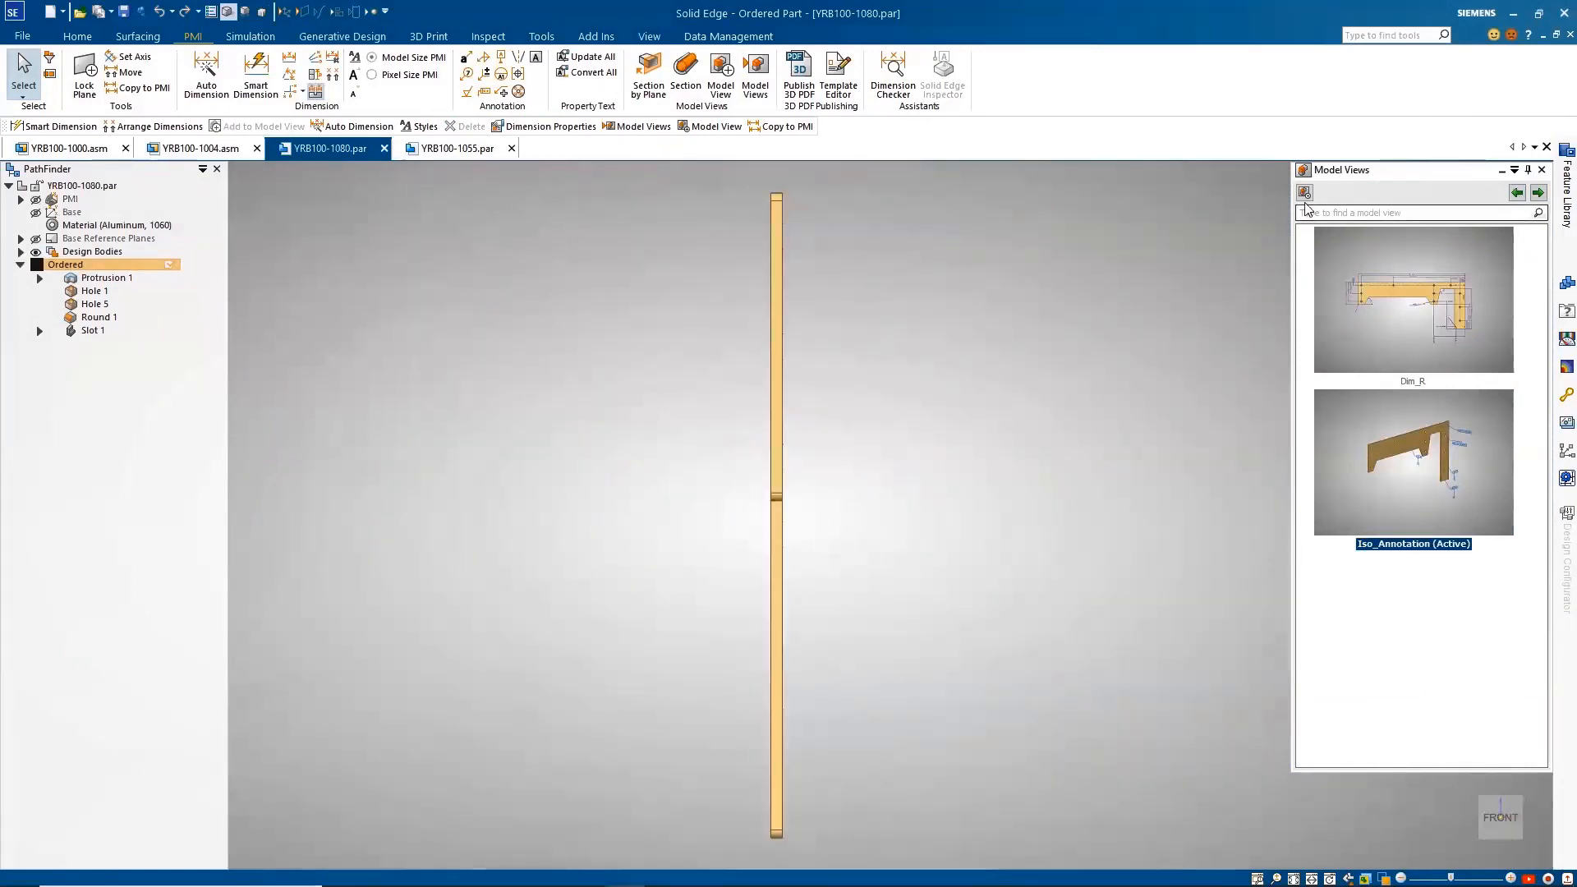
Step: Create a new front-oriented model view of the plate named Dim_F
left_click(1305, 193)
double_click(300, 224)
type("Dim_F")
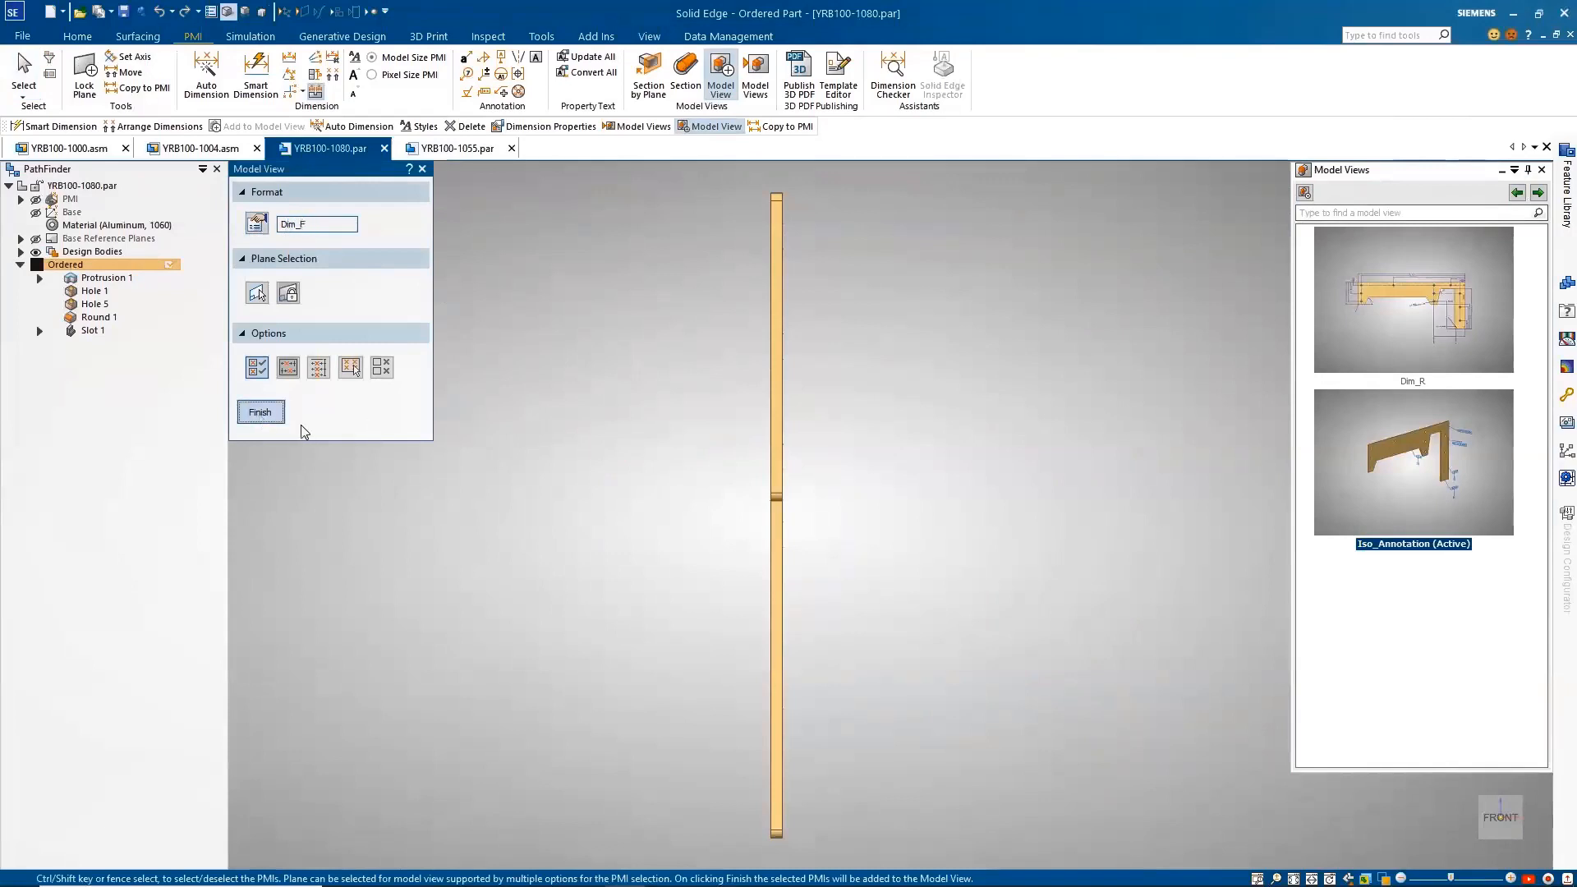
left_click(261, 414)
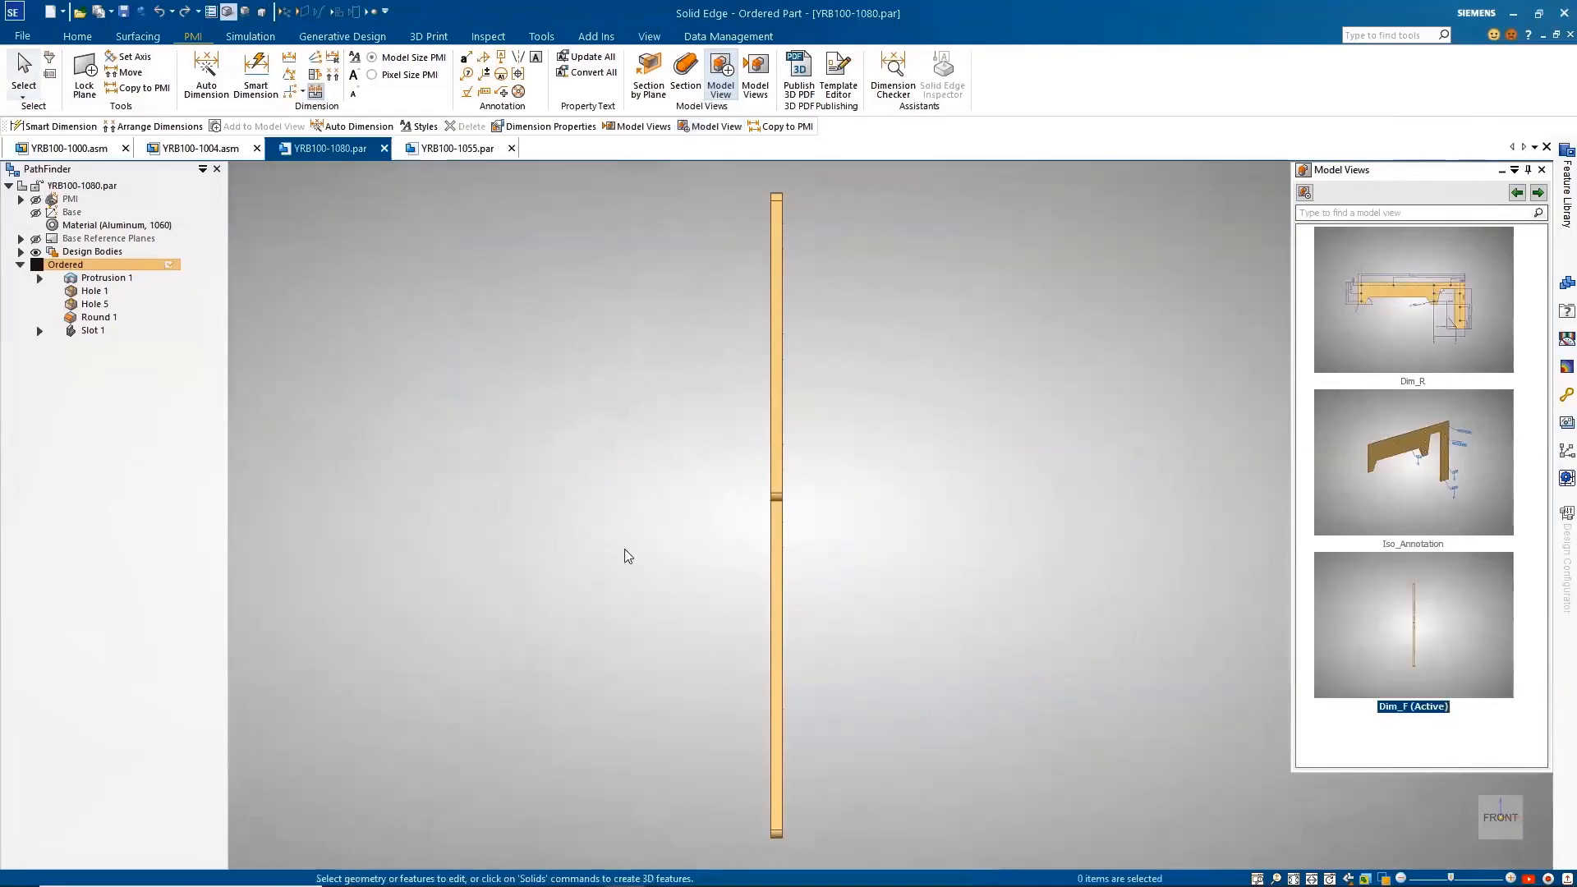
Step: Add PMI dimensions for the plate's overall height and thickness in the Dim_F view
right_click(690, 561)
left_click(651, 562)
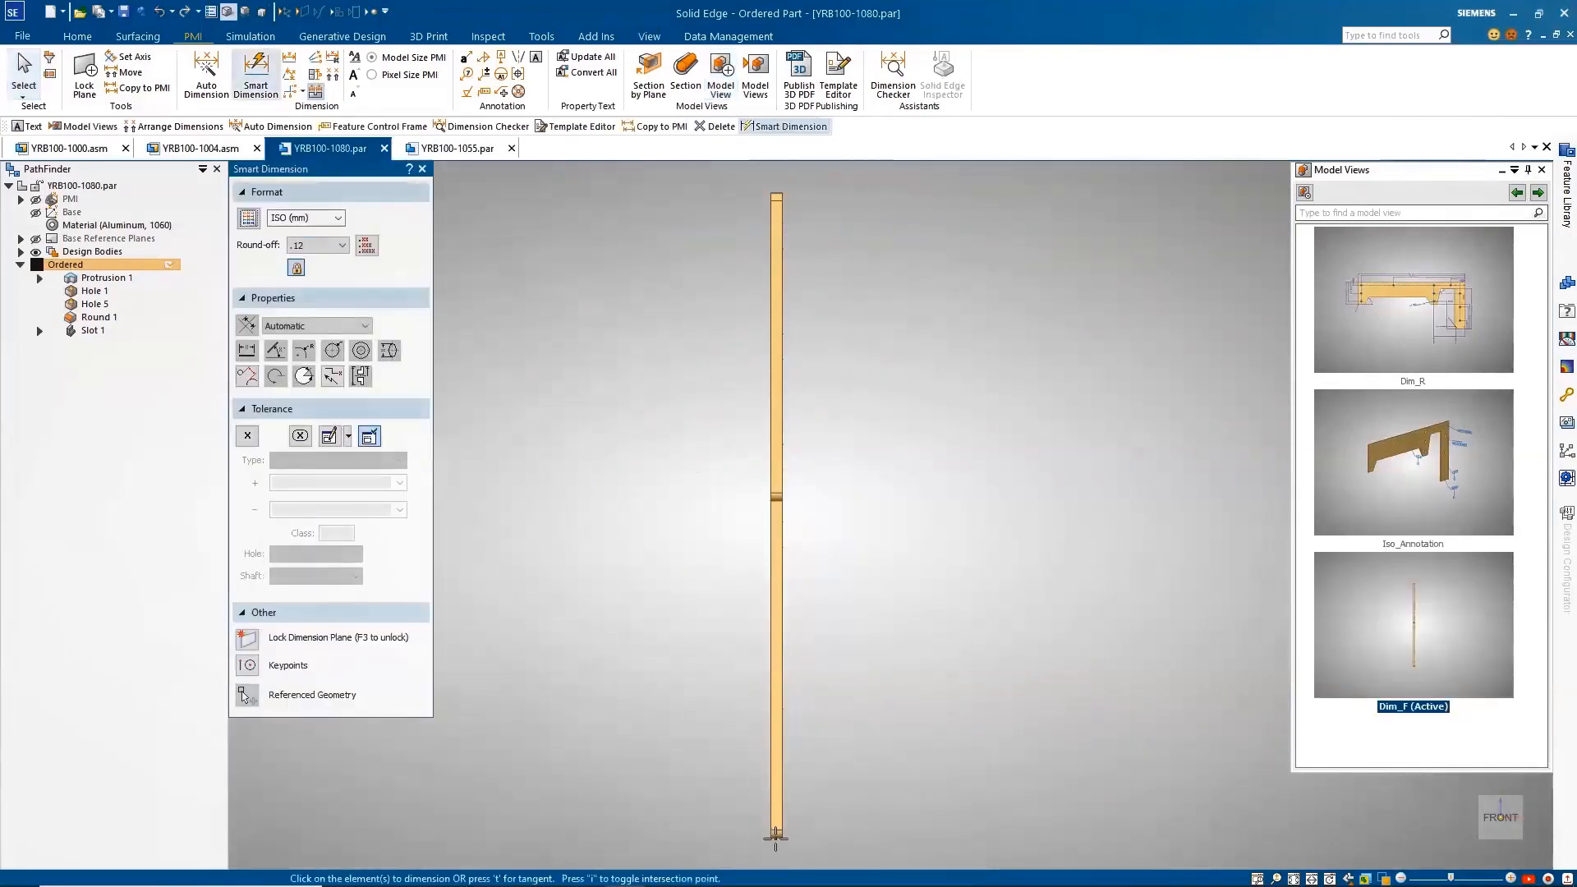
left_click(777, 197)
left_click(734, 226)
left_click(772, 299)
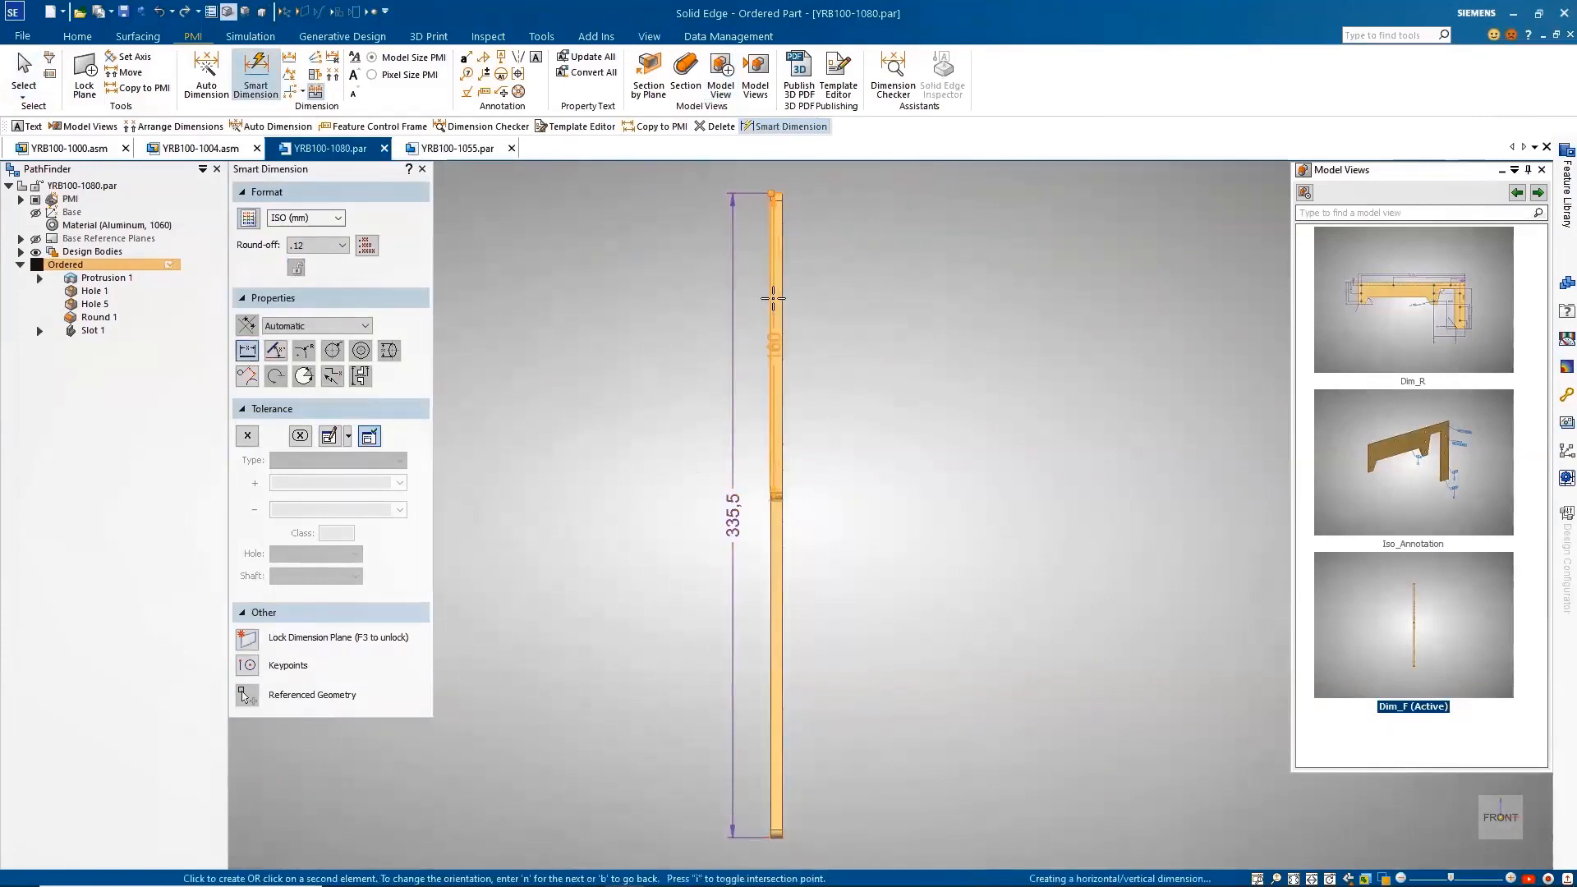
left_click(794, 175)
key("Escape")
Step: Attach a 0.05 flatness feature control frame to the plate's long face in the Dim_F view
left_click(484, 91)
left_click(789, 383)
left_click(804, 342)
key("Escape")
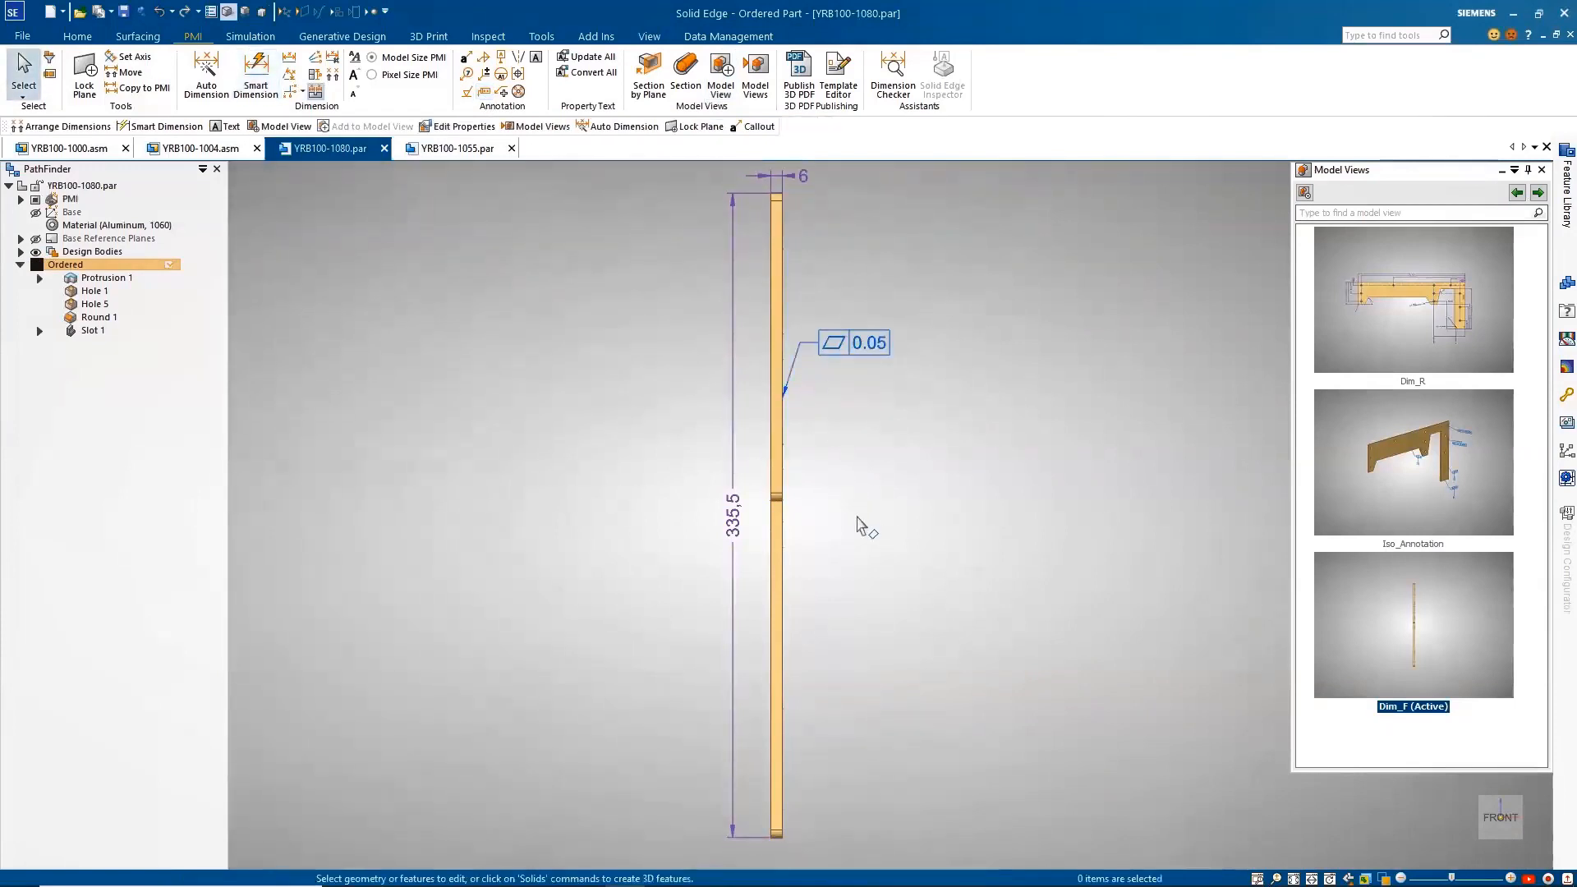
Step: Place the saved MBD_Notes text beside the plate, with the Revision number property linked after REVISION
left_click(536, 57)
left_click(628, 293)
left_click(574, 308)
left_click(528, 442)
left_click(503, 522)
left_click_drag(973, 321, 965, 473)
left_click(815, 424)
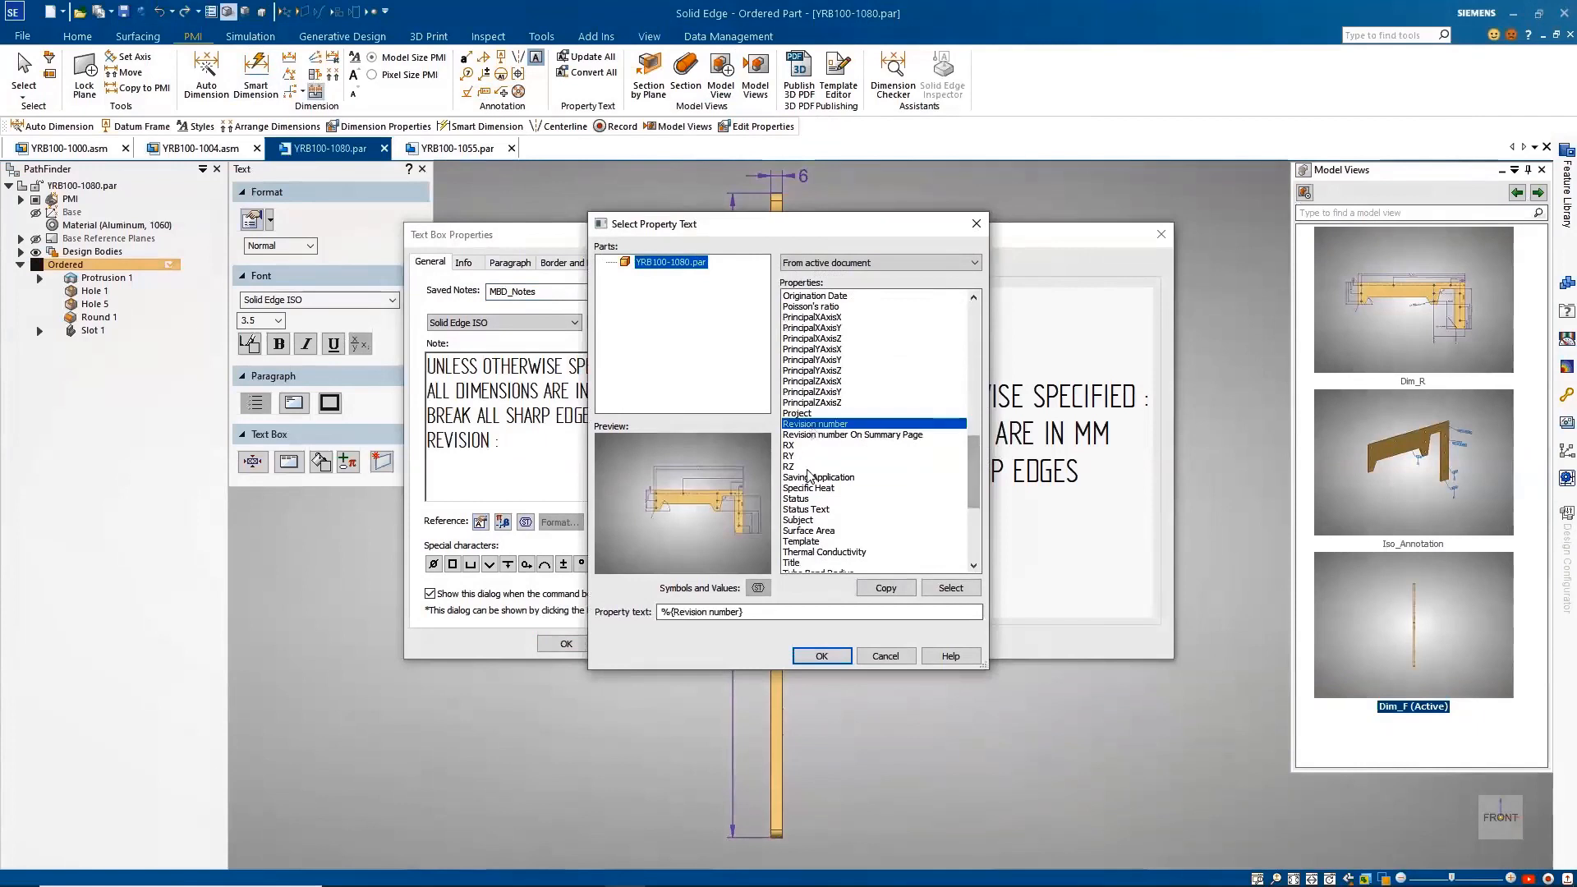
left_click(822, 656)
left_click(566, 643)
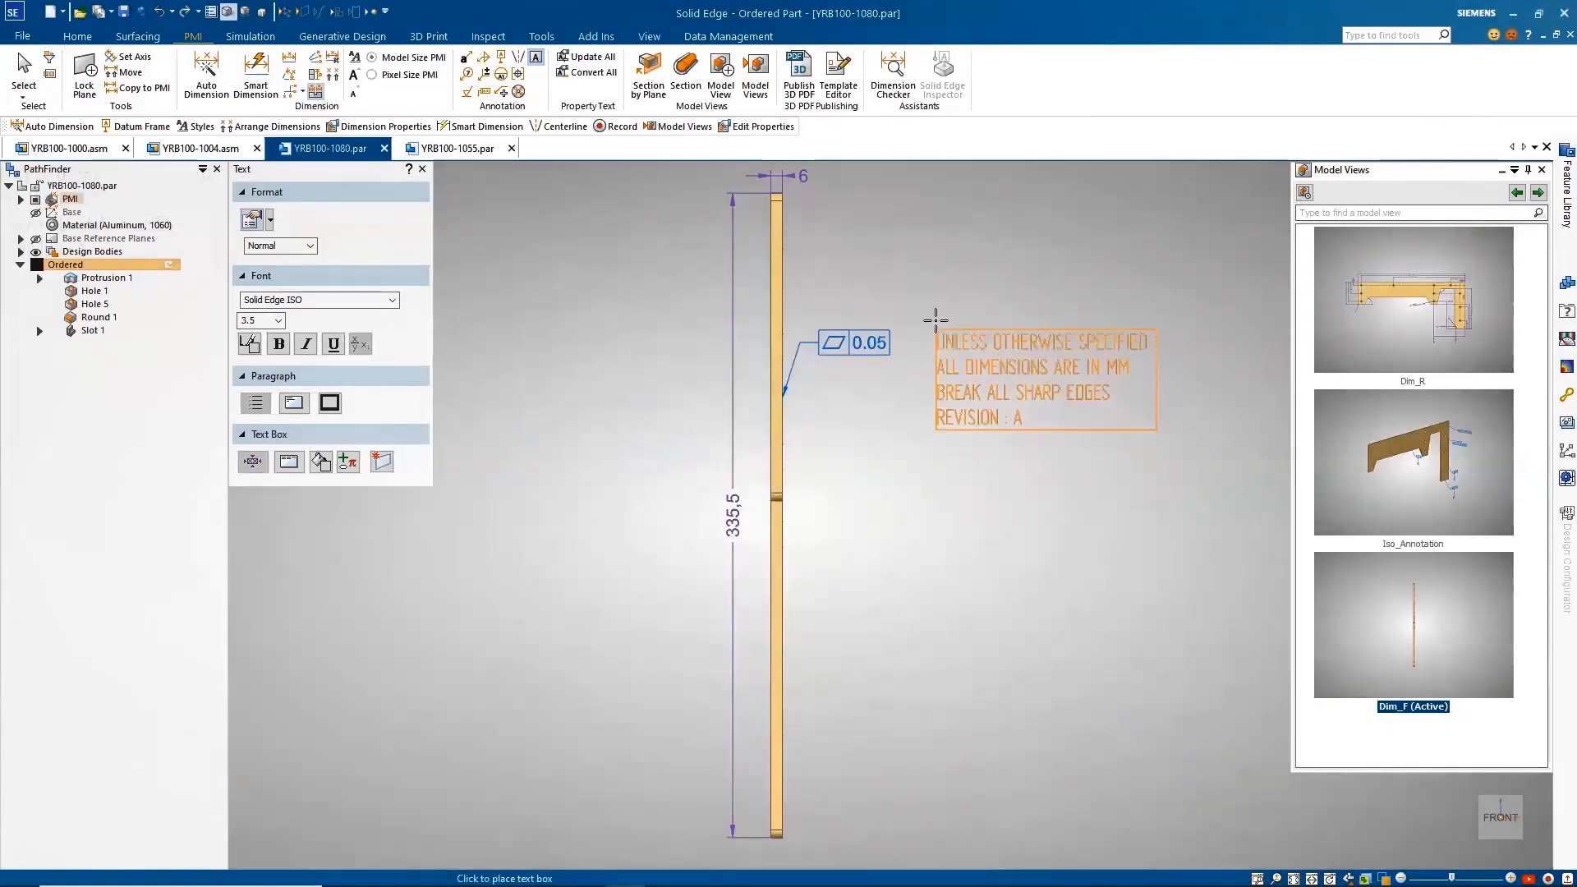
left_click(920, 279)
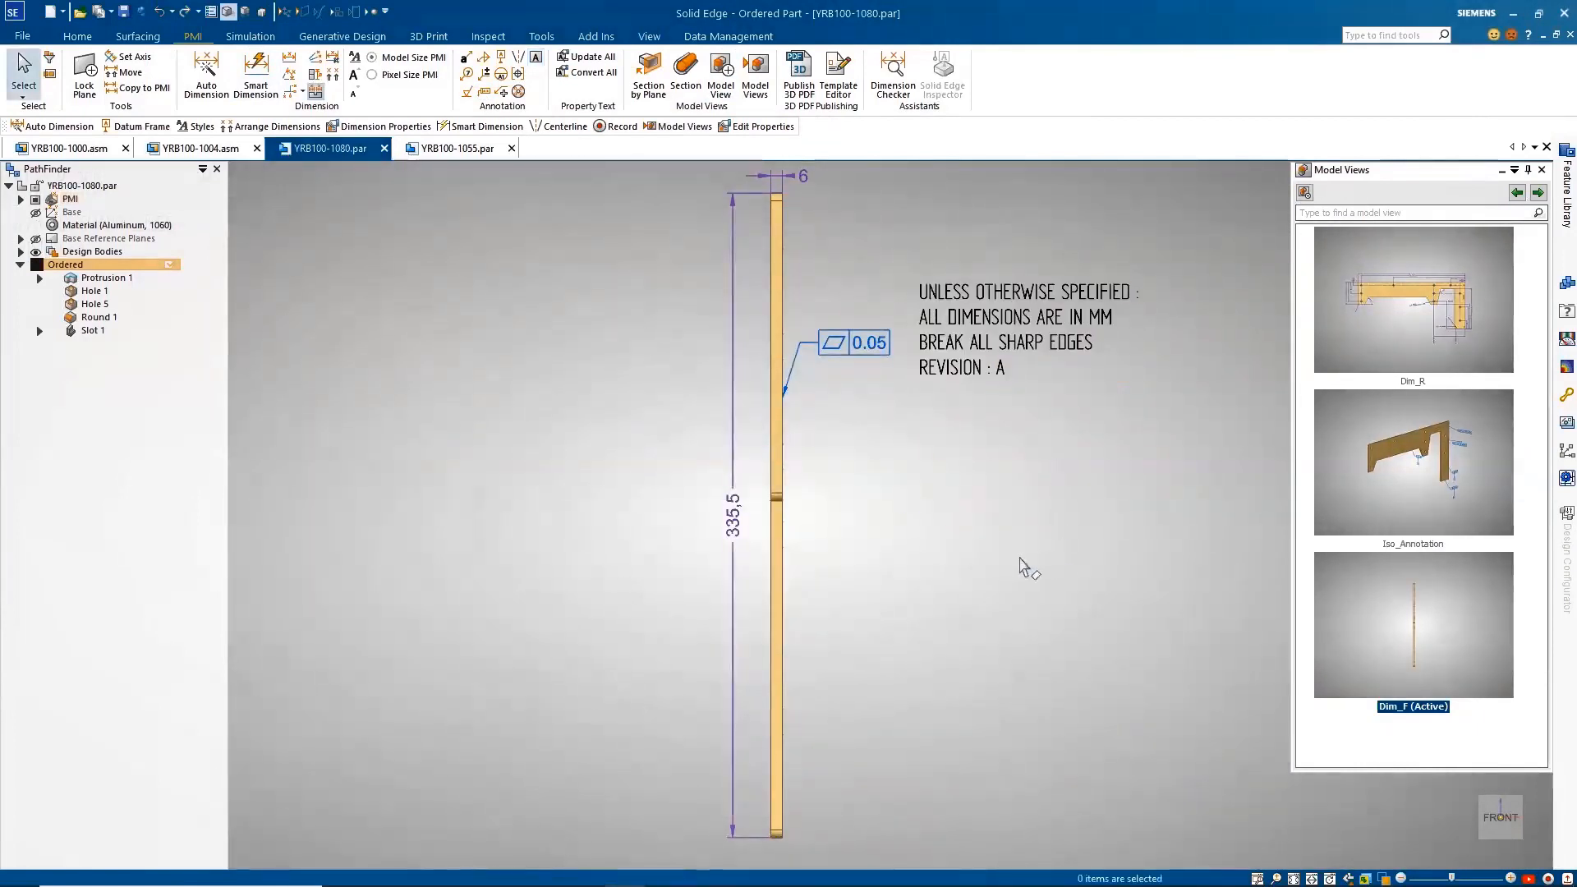
Step: Create a drawing from the Dim_R model view with the MBD.dft template and place the view on the sheet
left_click(1538, 192)
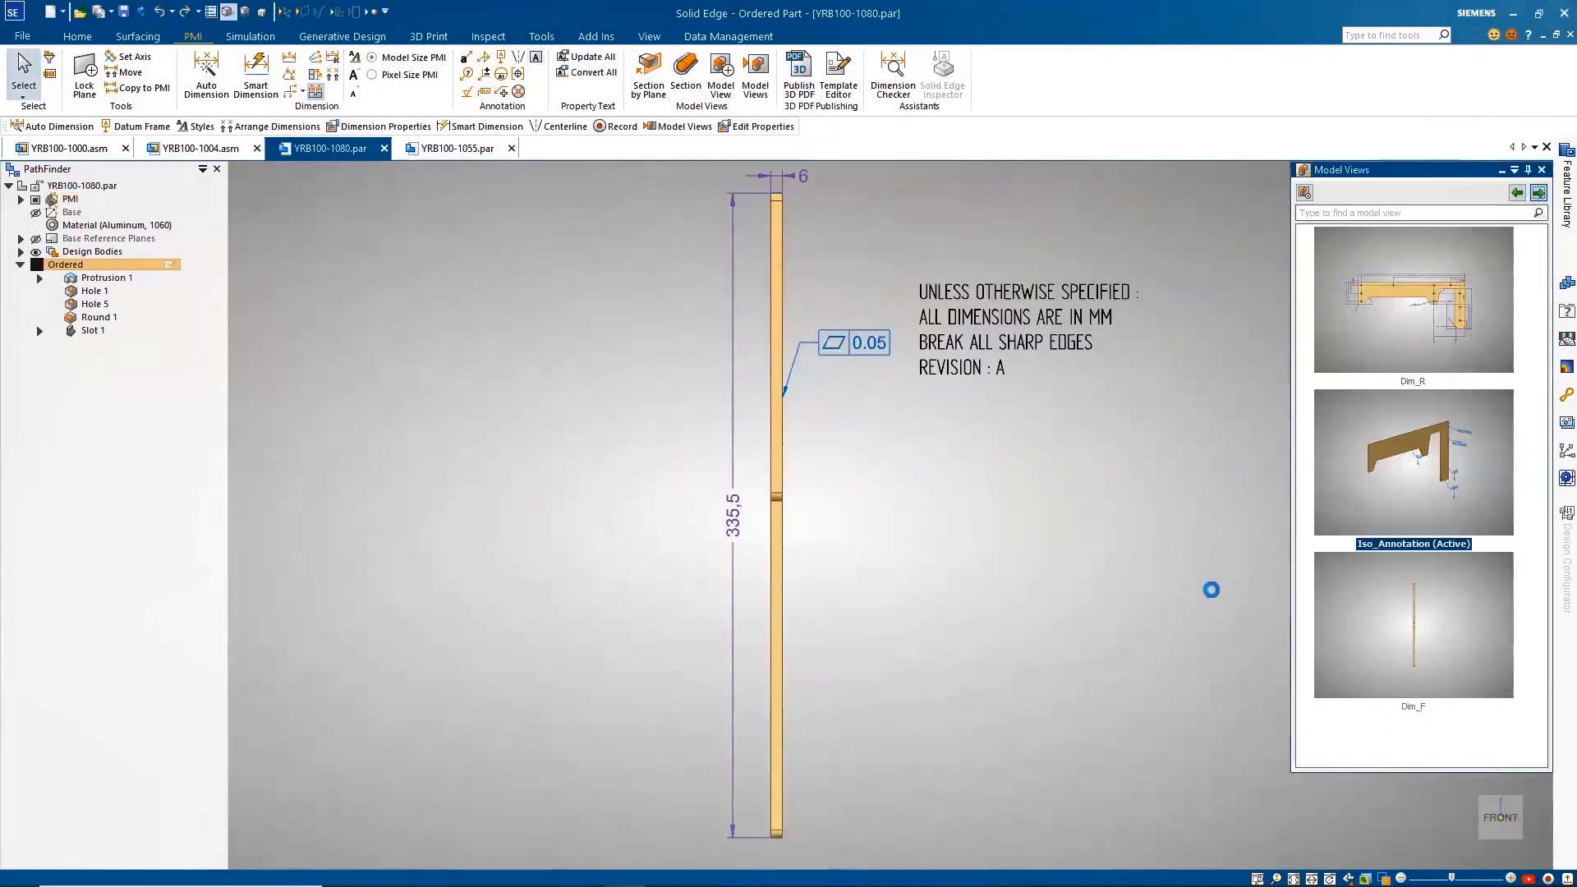
left_click(1413, 341)
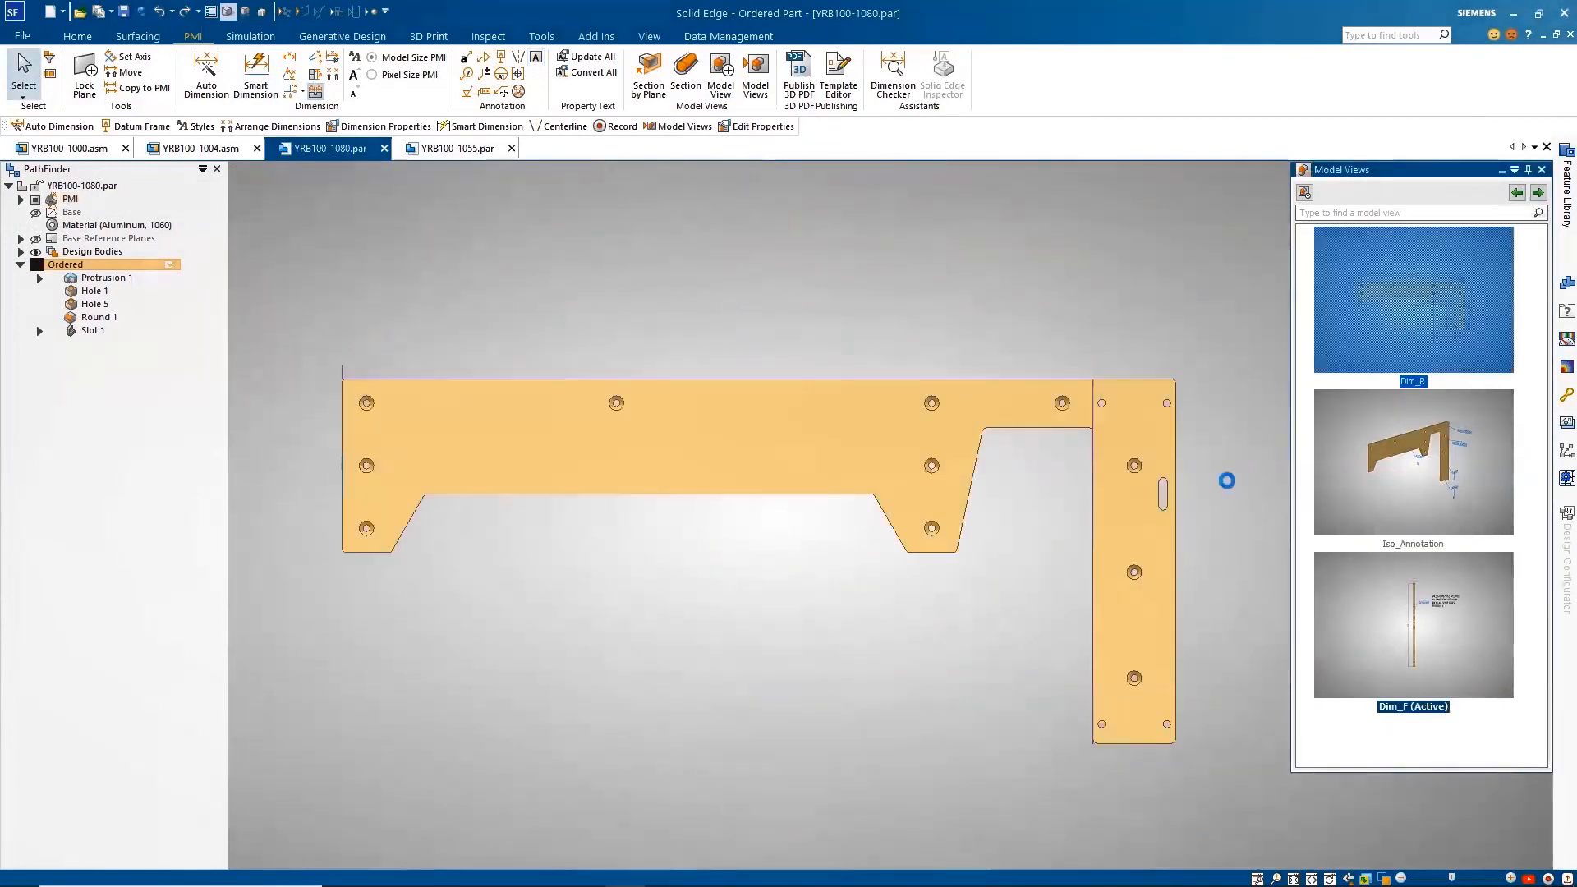
right_click(1370, 325)
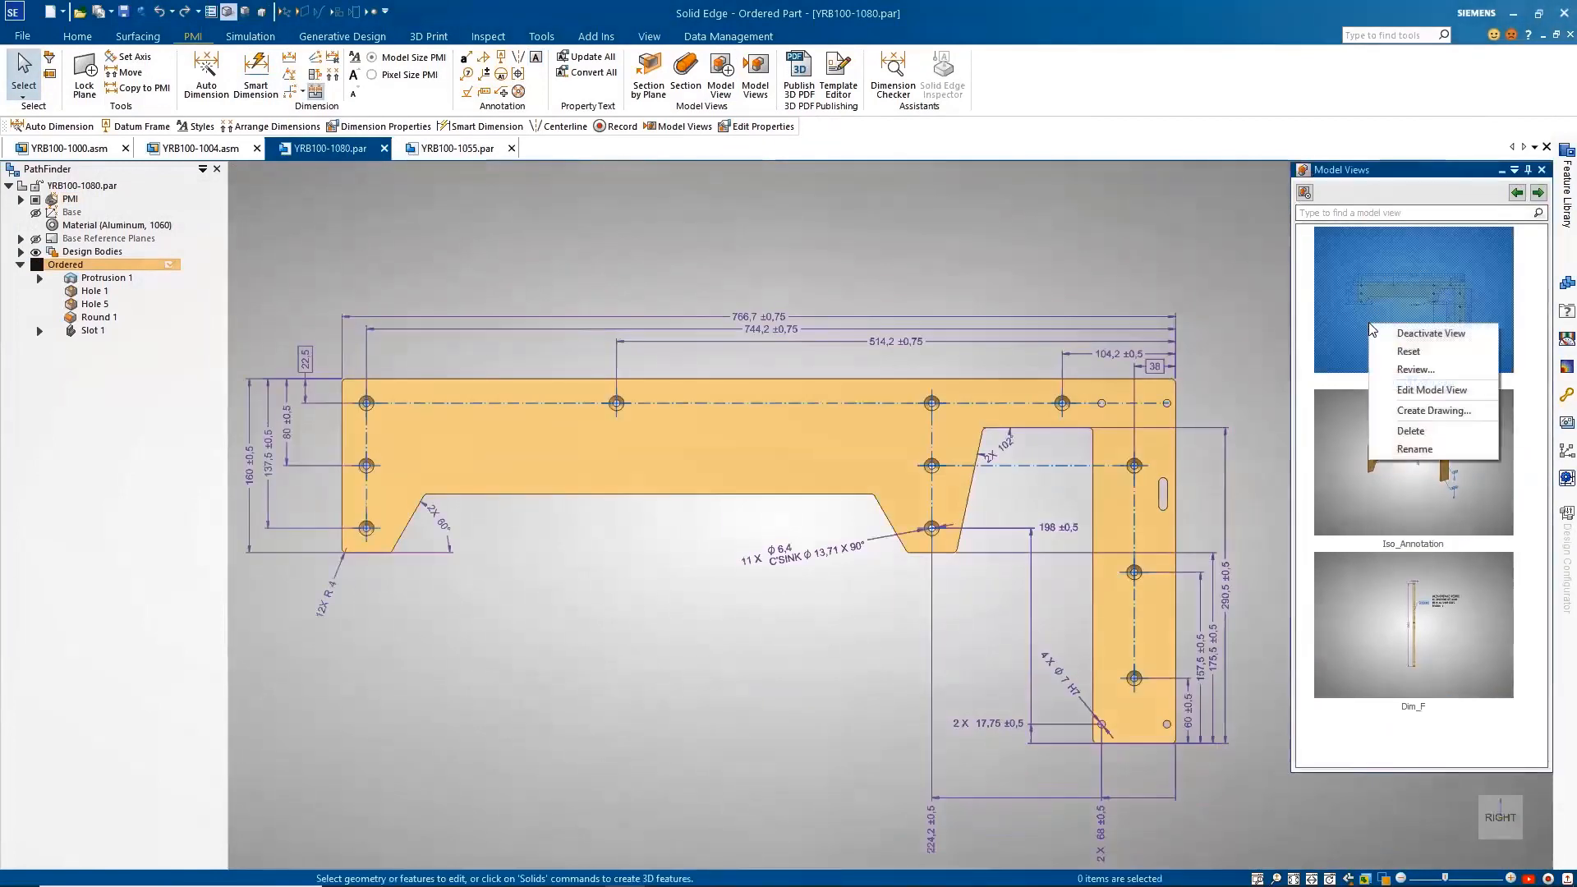
left_click(1399, 407)
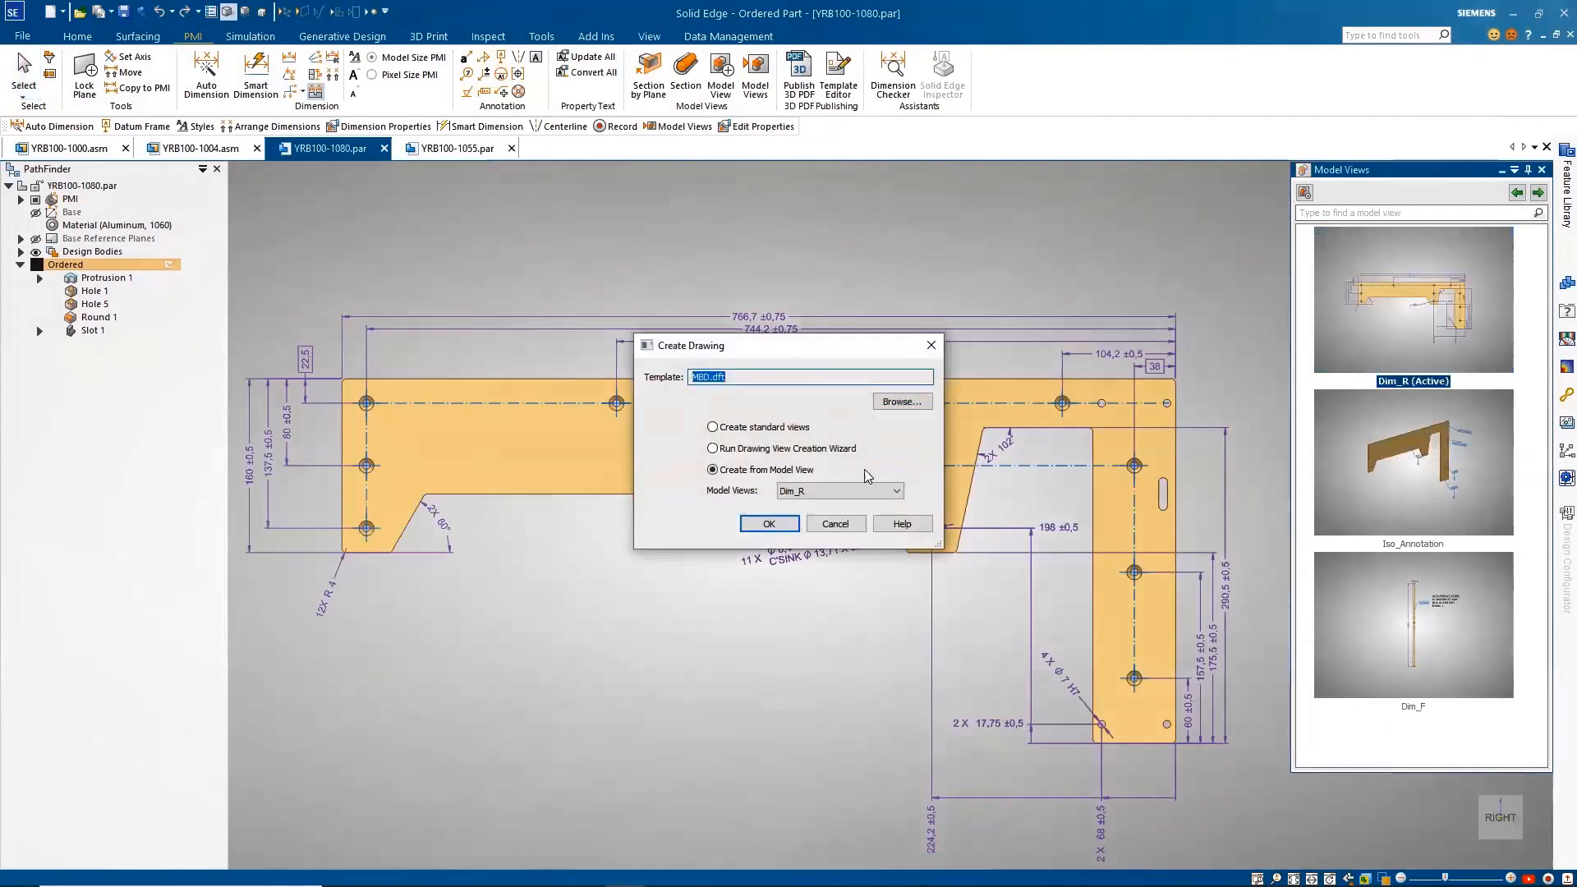
left_click(769, 523)
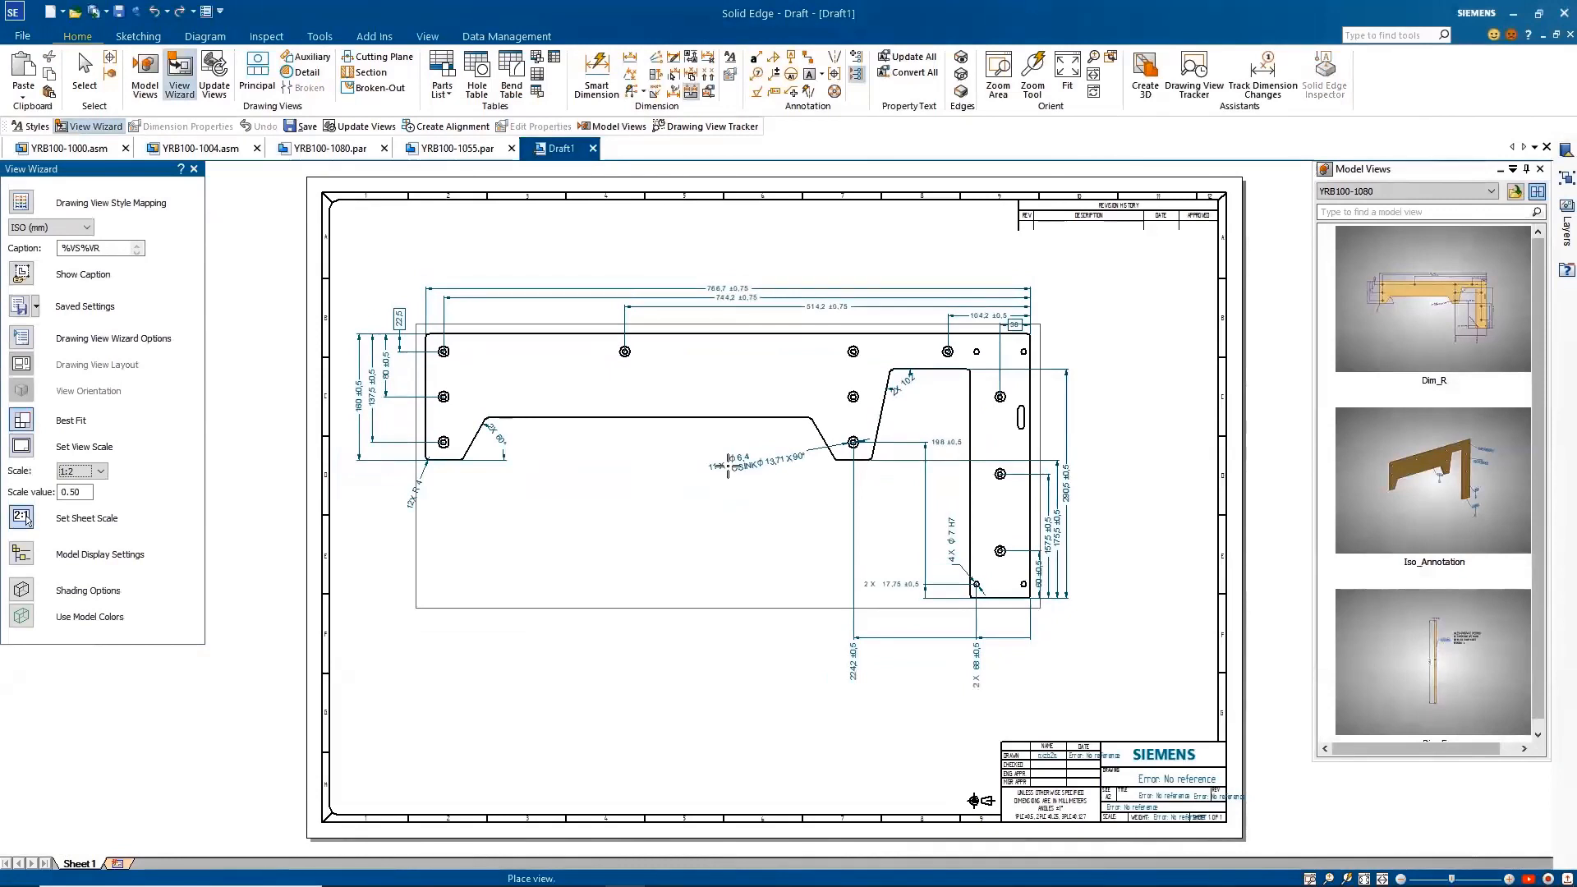
left_click(728, 466)
Step: Add the Dim_F model view beside the main drawing view and tidy its height dimension and flatness frame
left_click_drag(1432, 705, 1121, 493)
left_click(1127, 483)
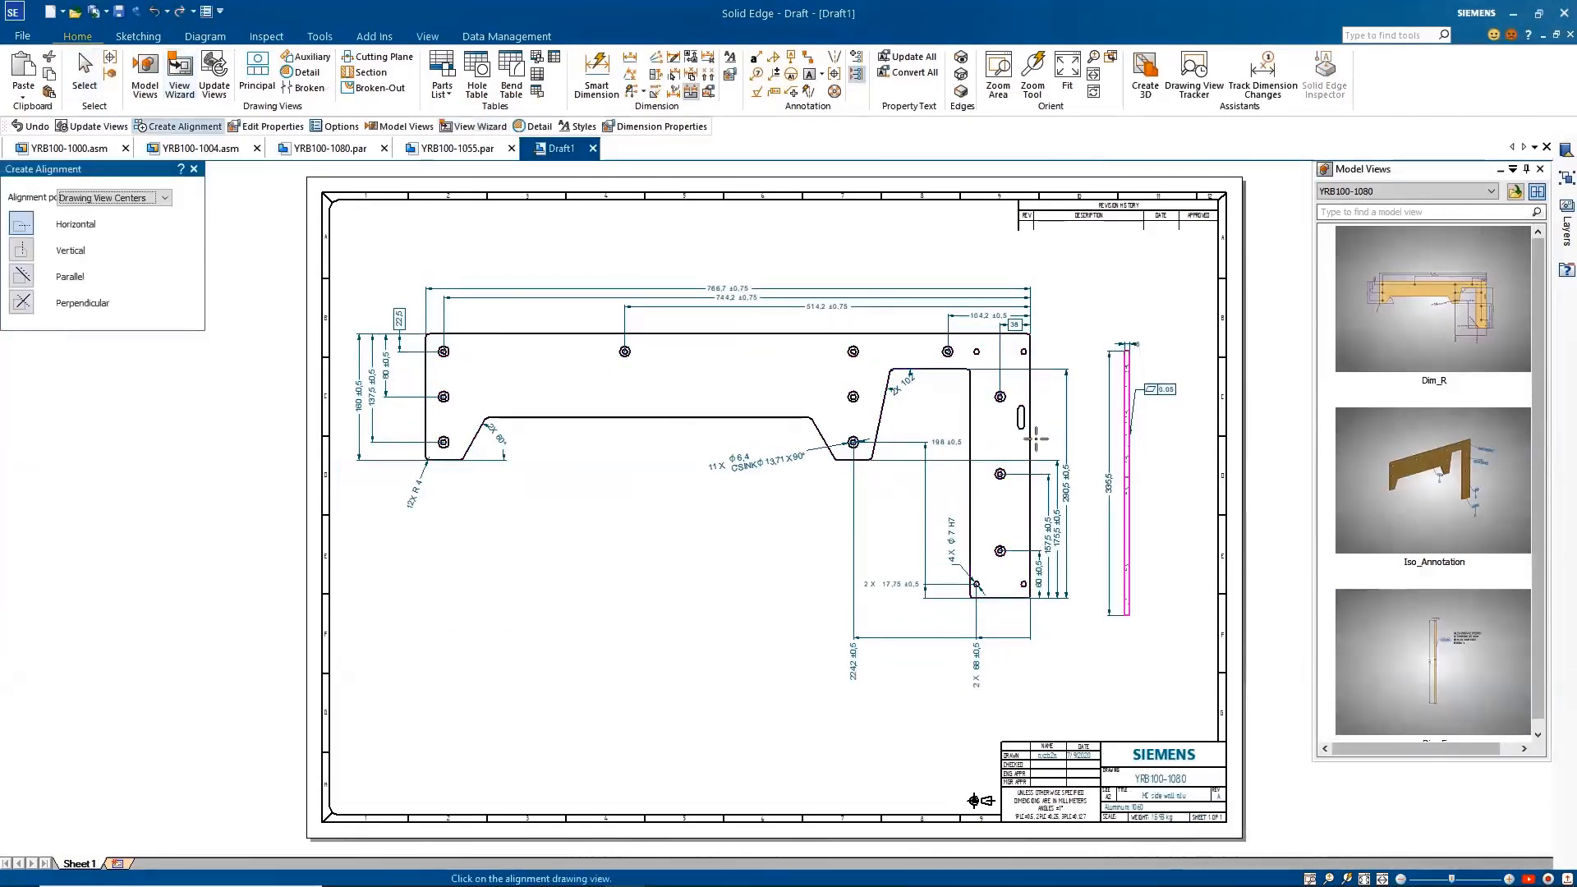
left_click(1024, 444)
key("Escape")
left_click(1130, 598)
left_click(1116, 679)
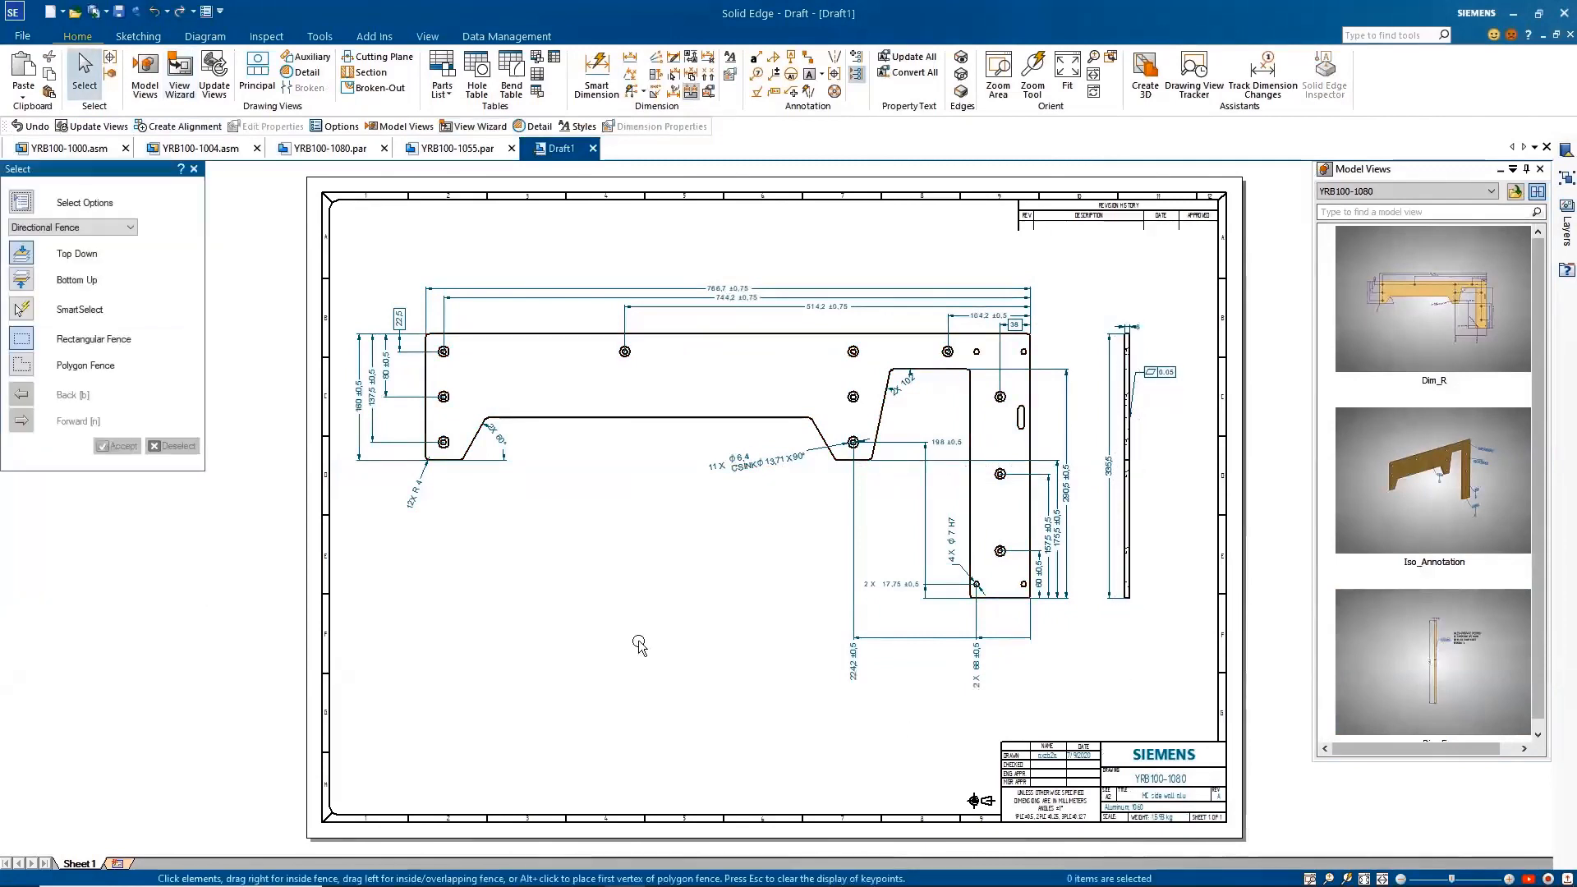
Step: In YRB100-1055.par, apply the Dim_Left model view and add a PMI centerline along the large bore's axis, extended through the narrow neck
left_click(464, 152)
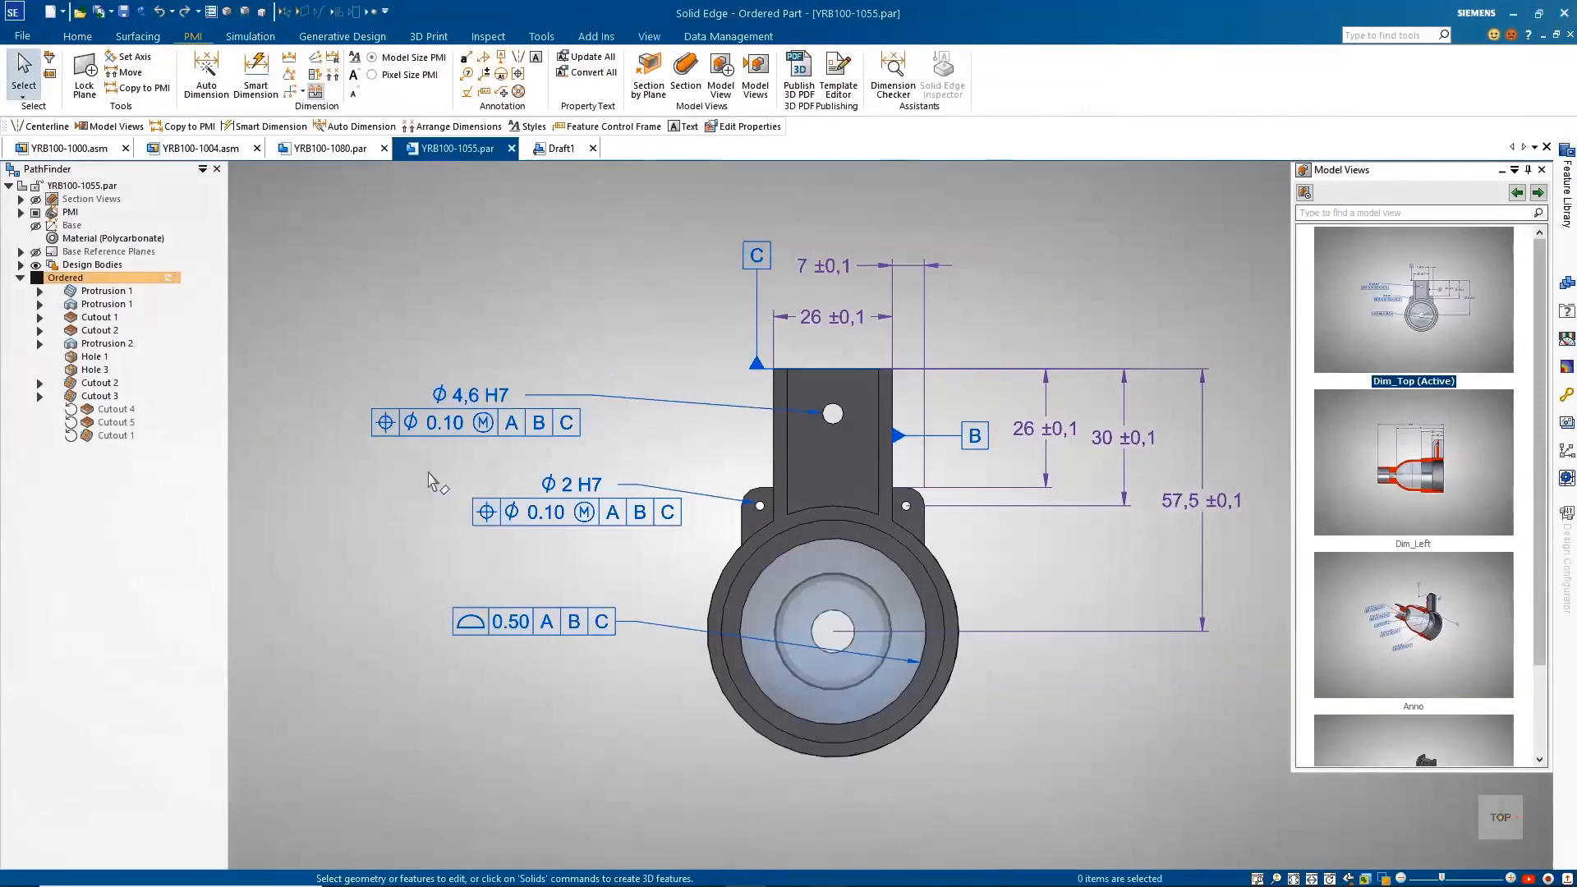
left_click(1539, 193)
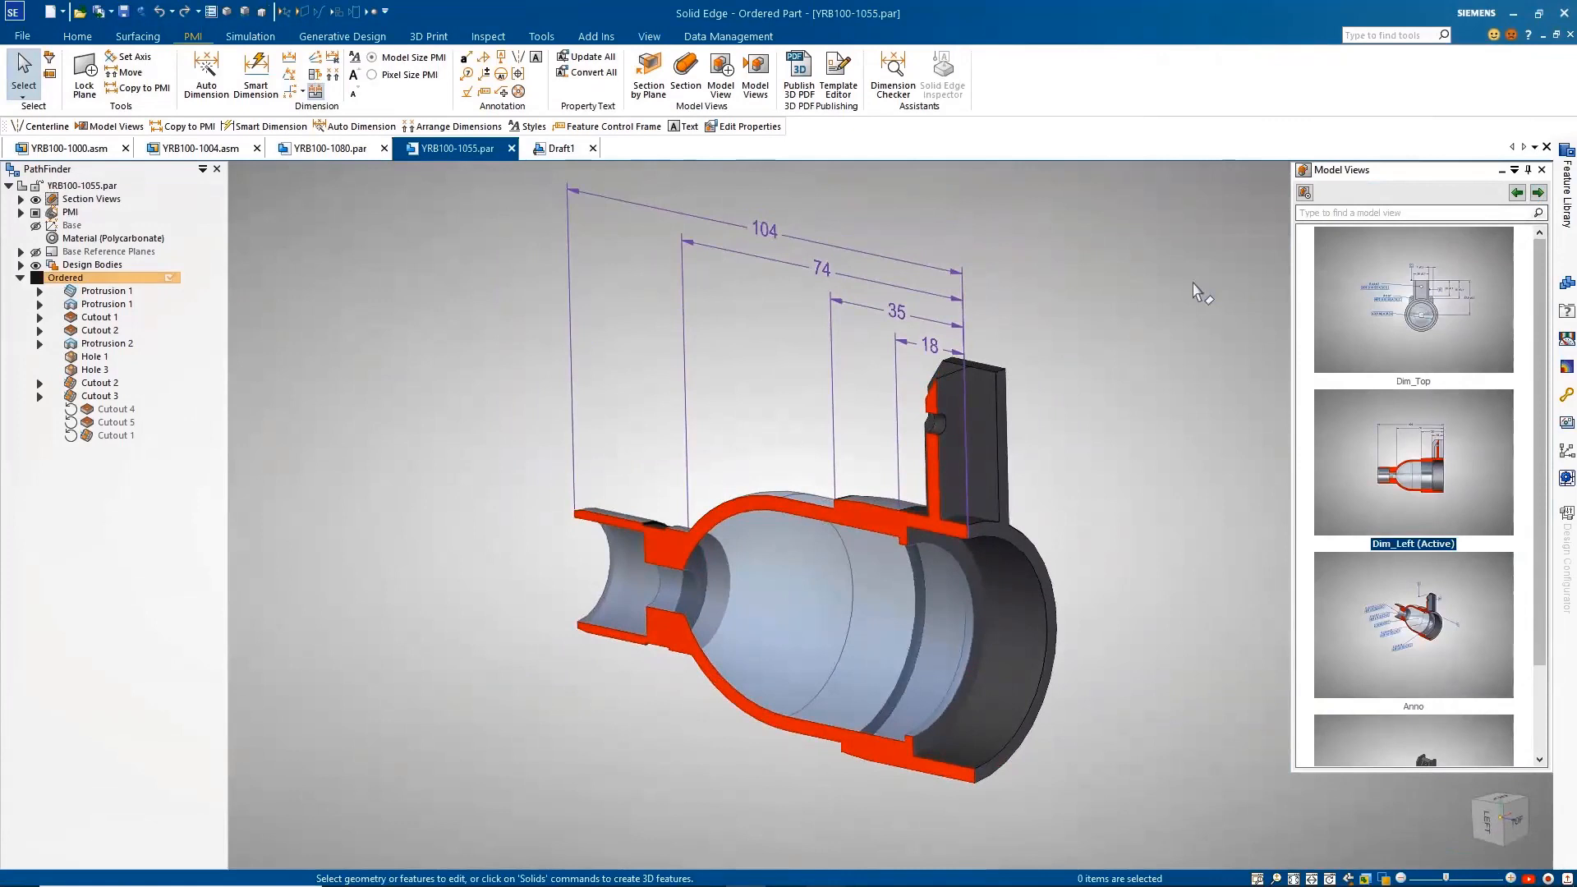
left_click(518, 56)
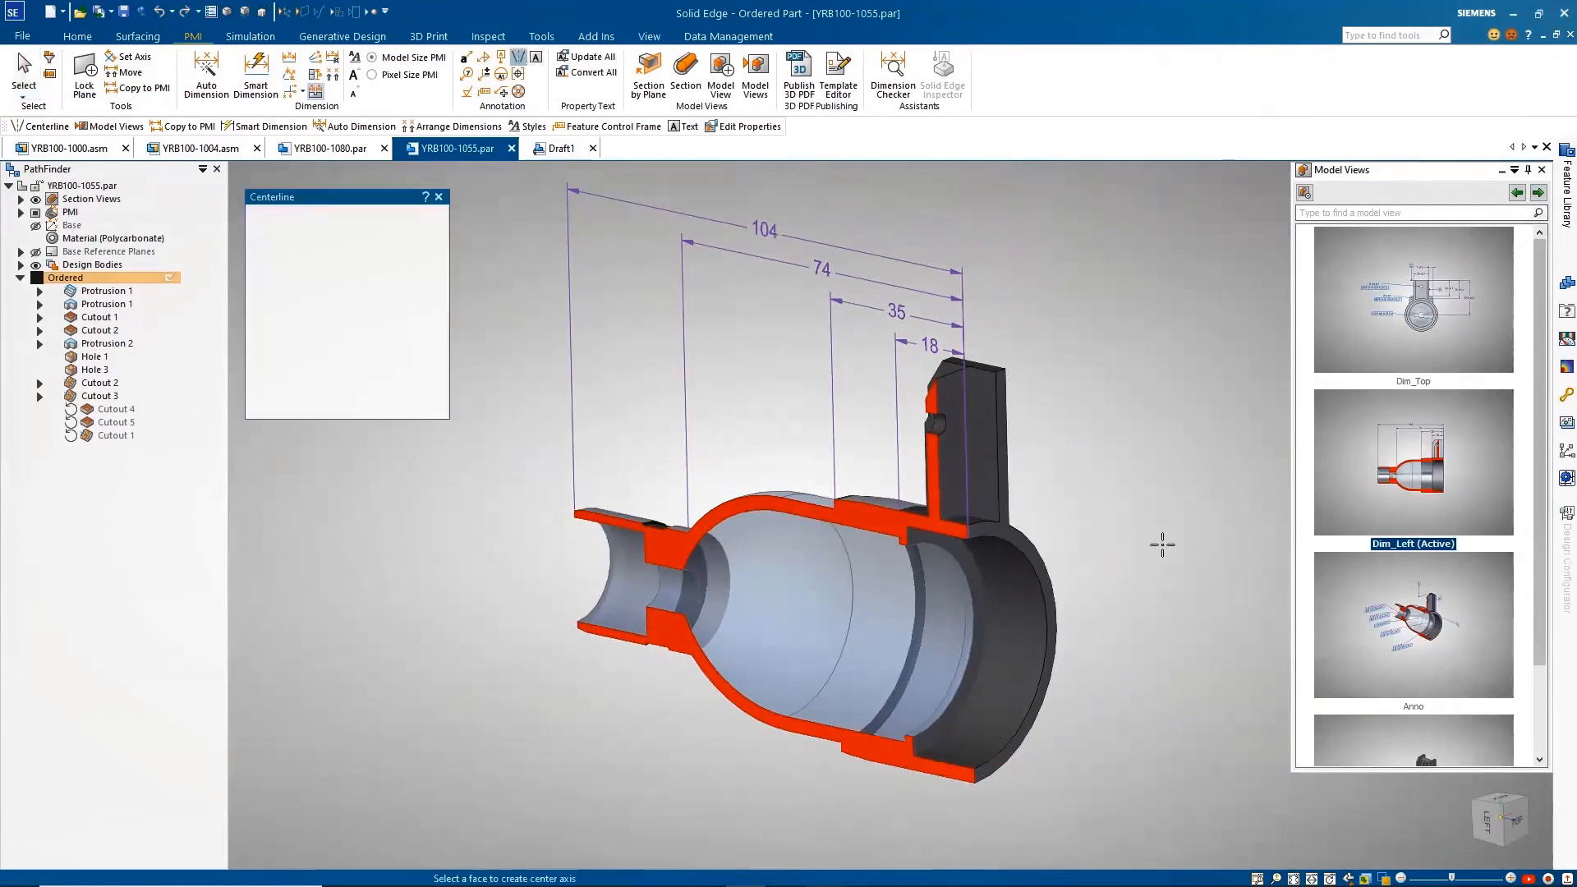
left_click(1026, 563)
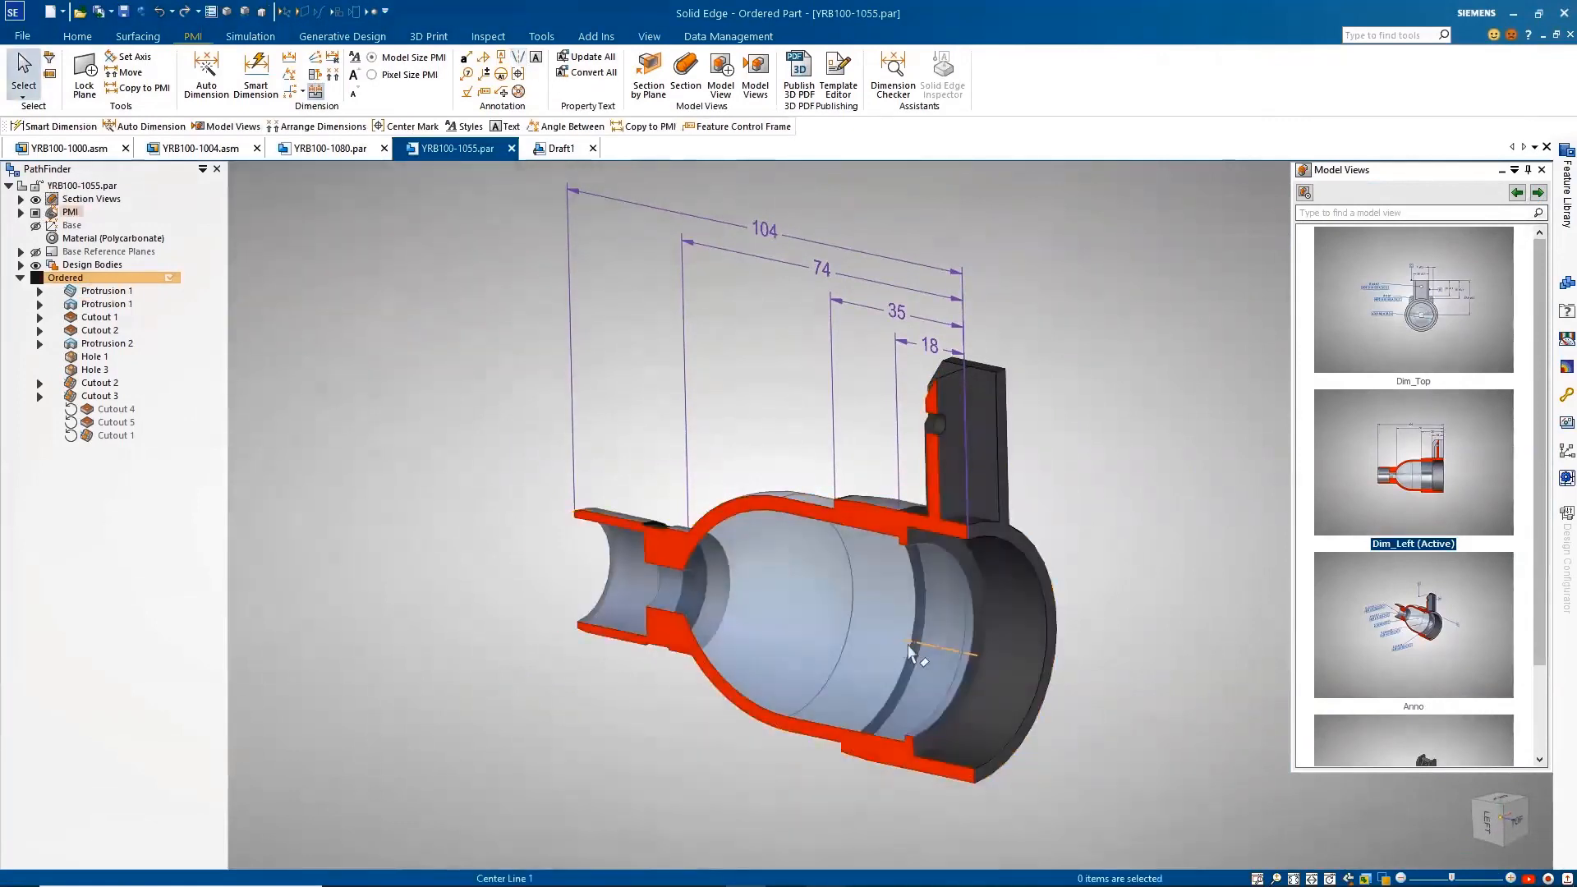
left_click_drag(907, 644, 578, 559)
key("Escape")
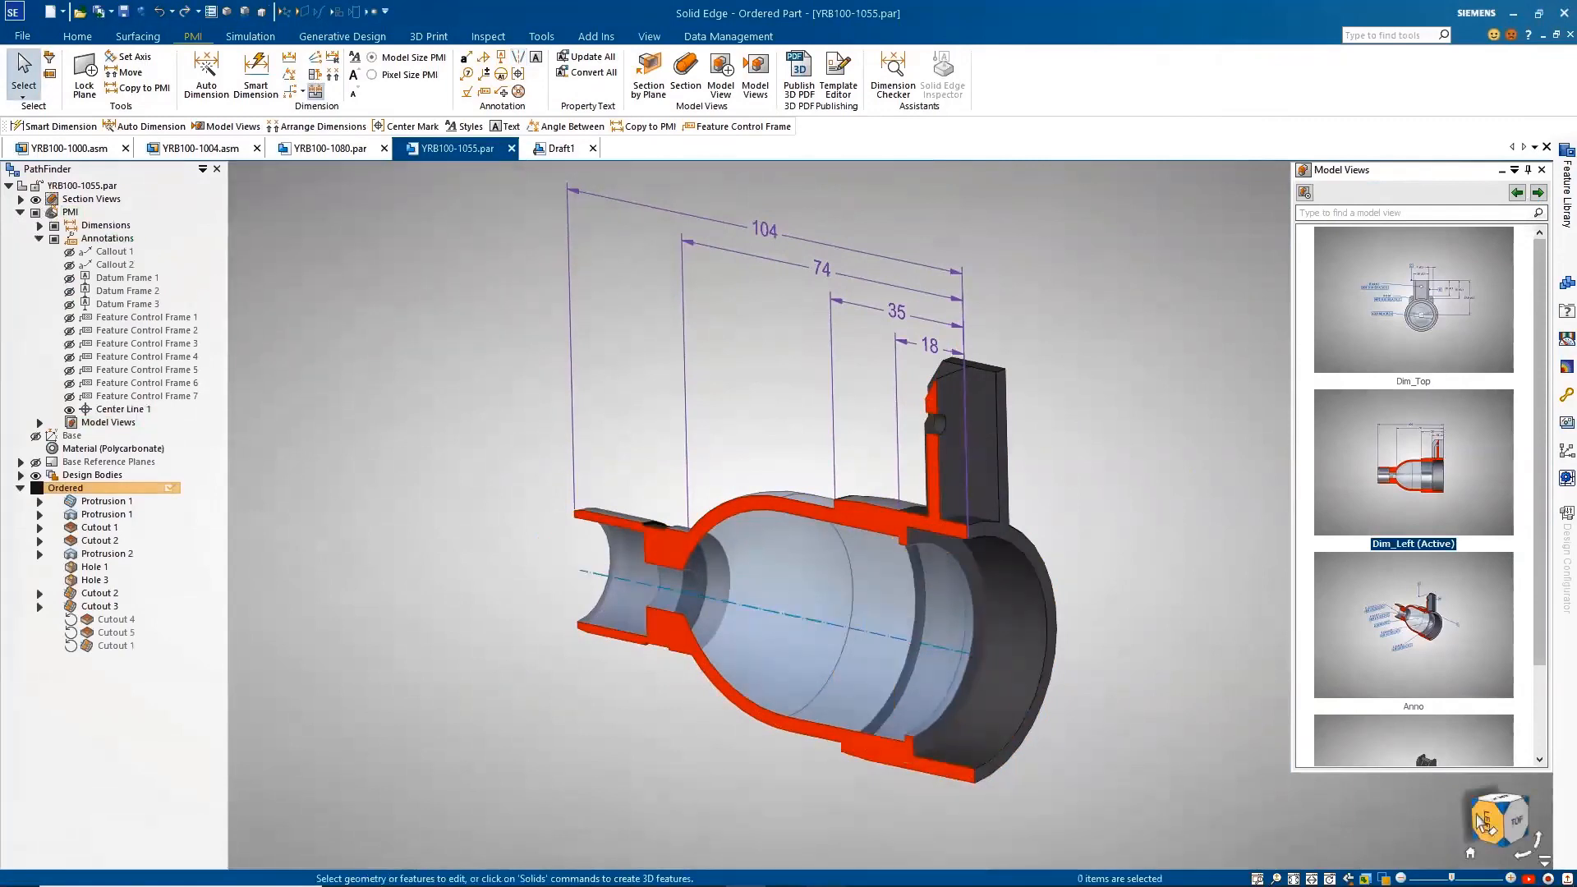
Step: Orient to the left view and dimension the bracket's top edge and the lower end of its chamfer from the centerline
left_click(1486, 823)
right_click(1197, 654)
left_click(1151, 608)
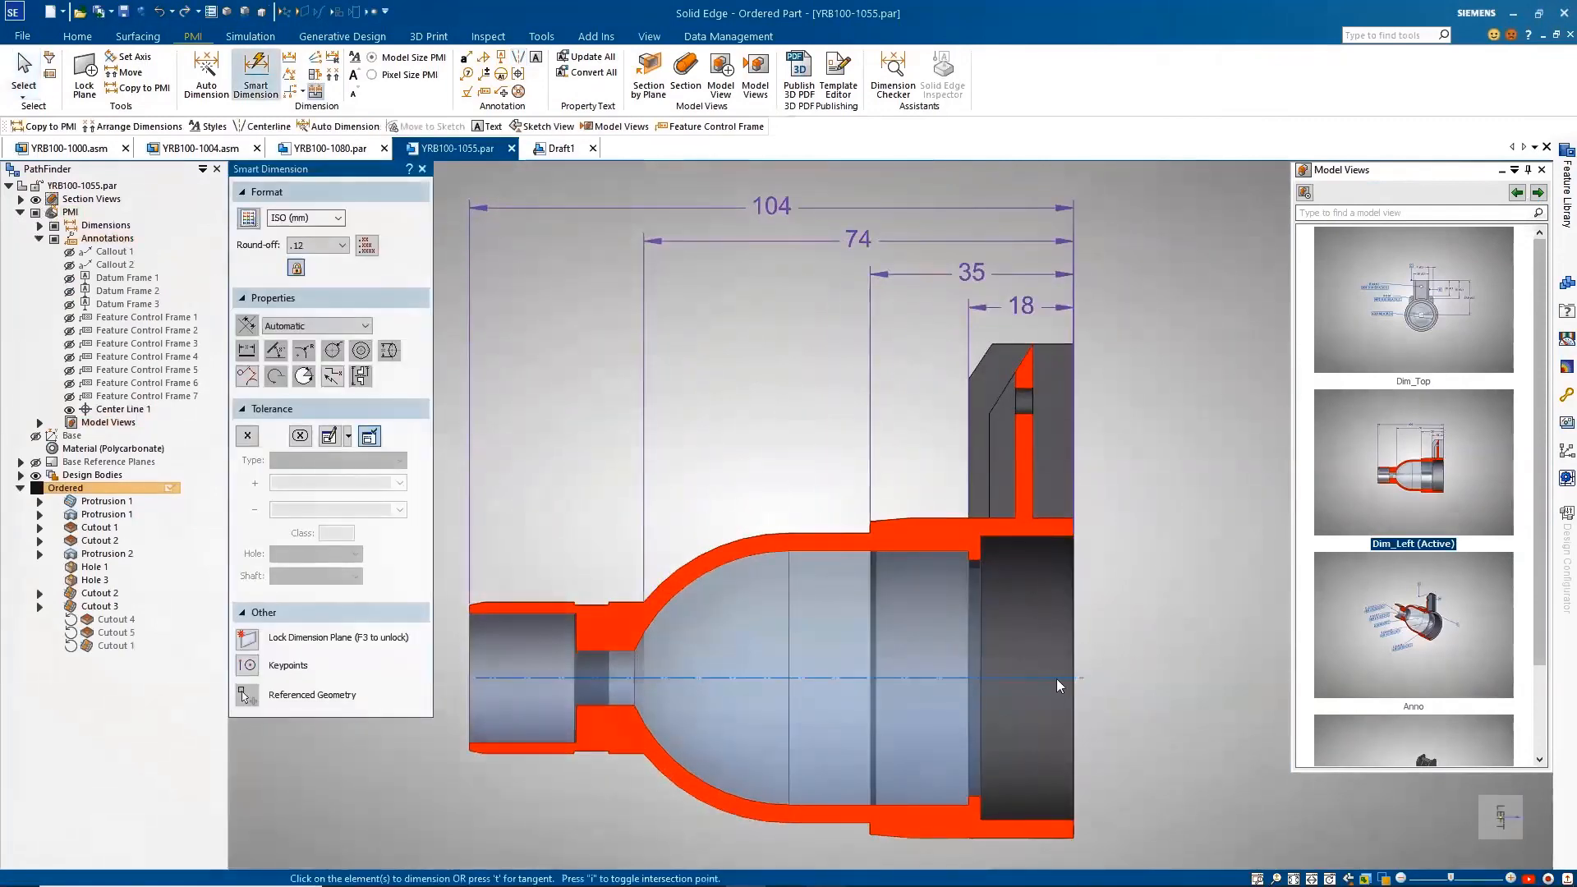
left_click(1142, 377)
left_click(782, 678)
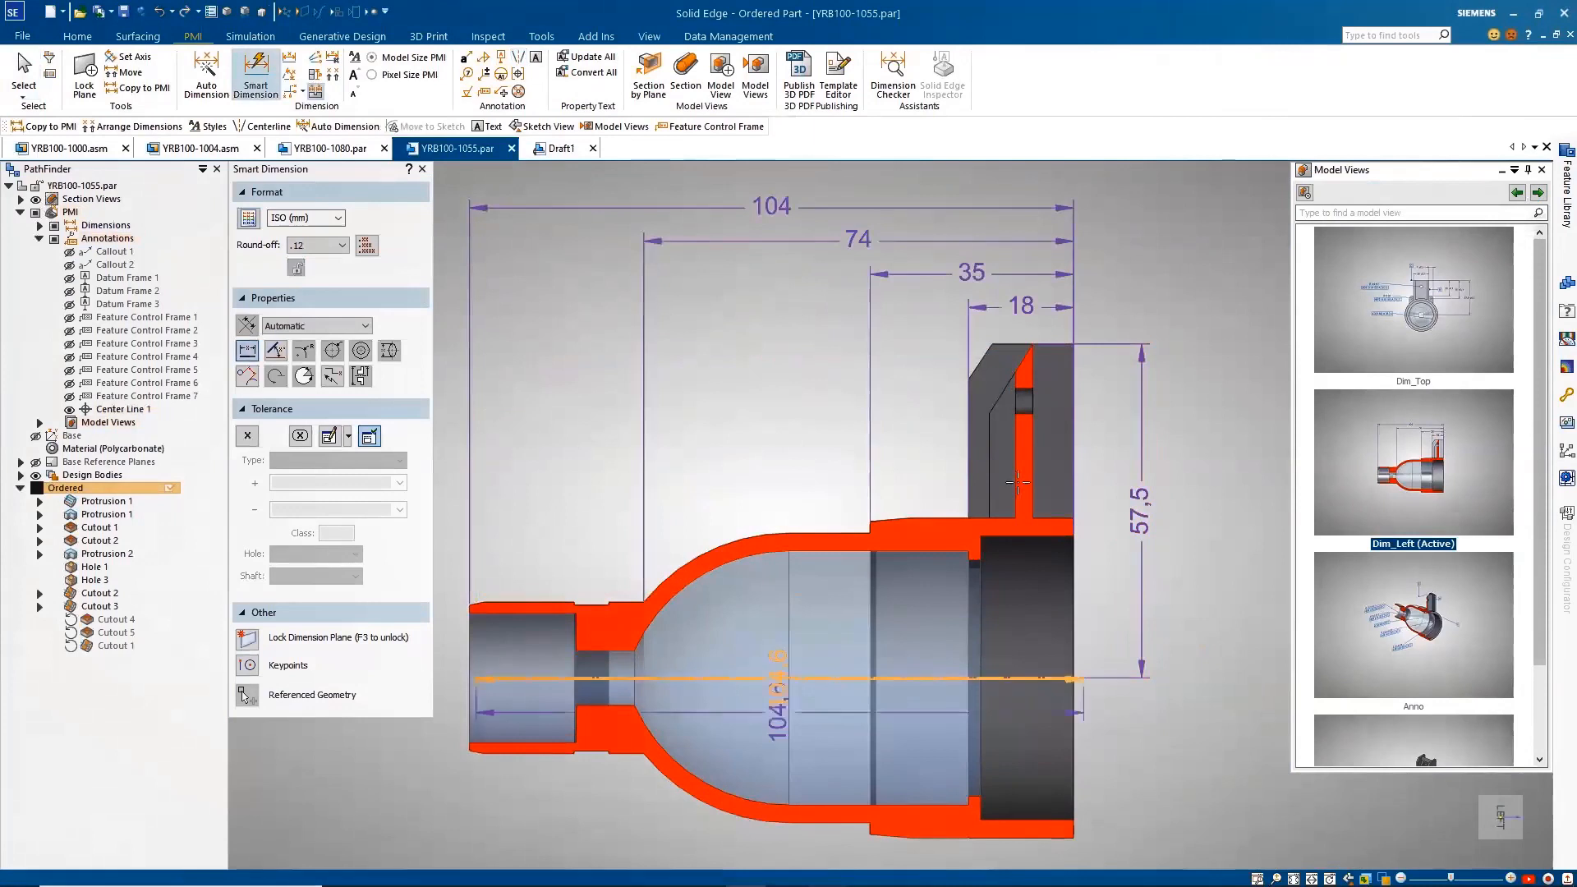
left_click(982, 364)
left_click(1107, 396)
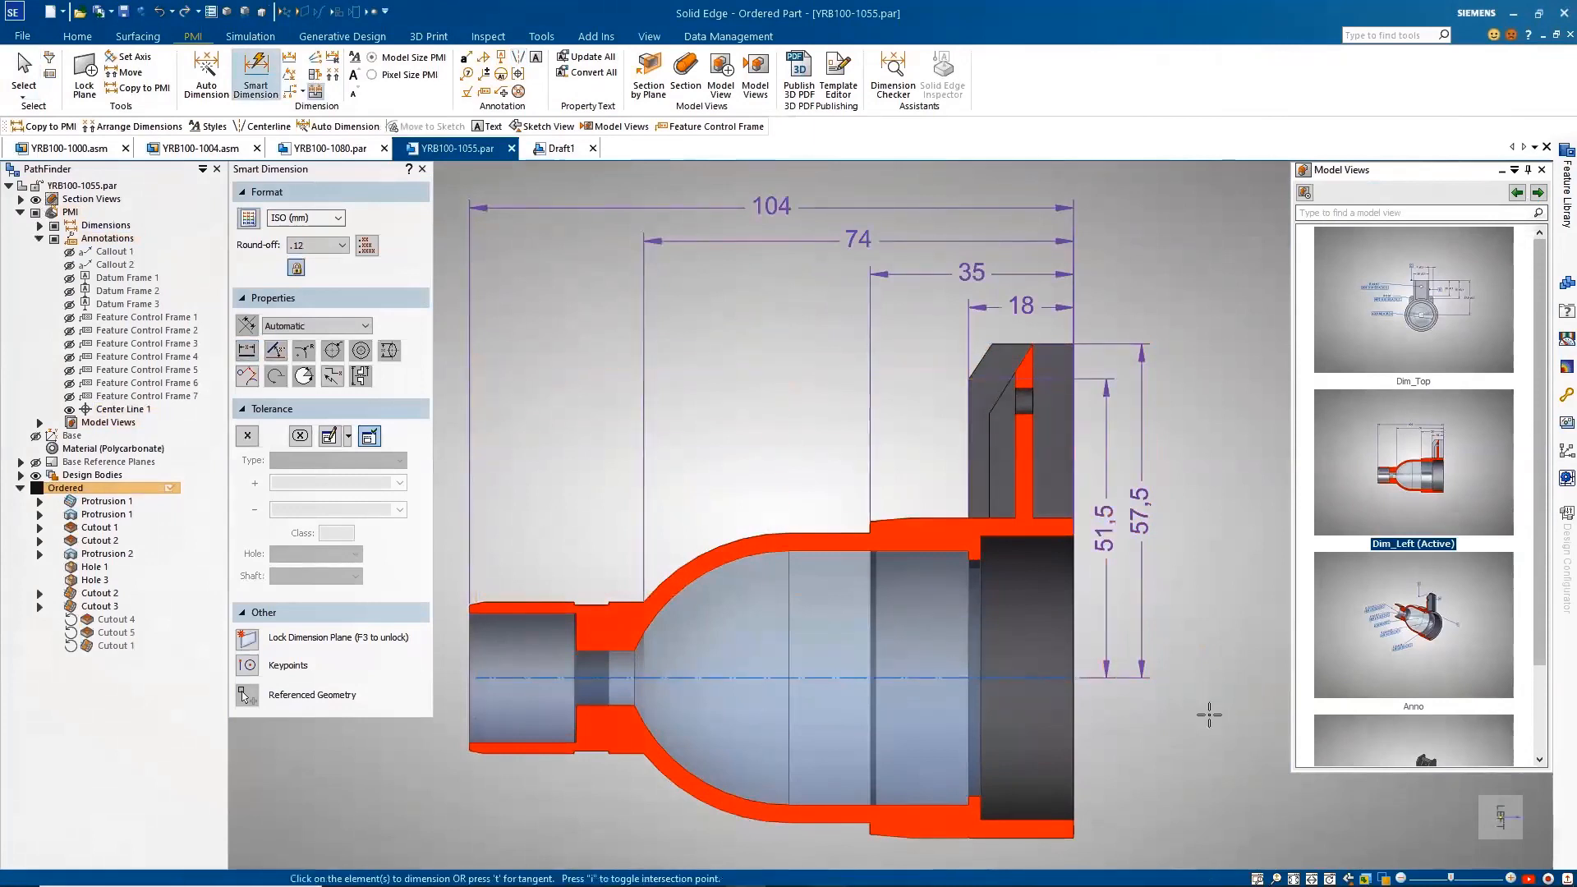
key("Escape")
Step: Apply the Anno model view and examine which faces and datums the 43,8 and 9,5 diameter feature control frames reference
left_click(1539, 193)
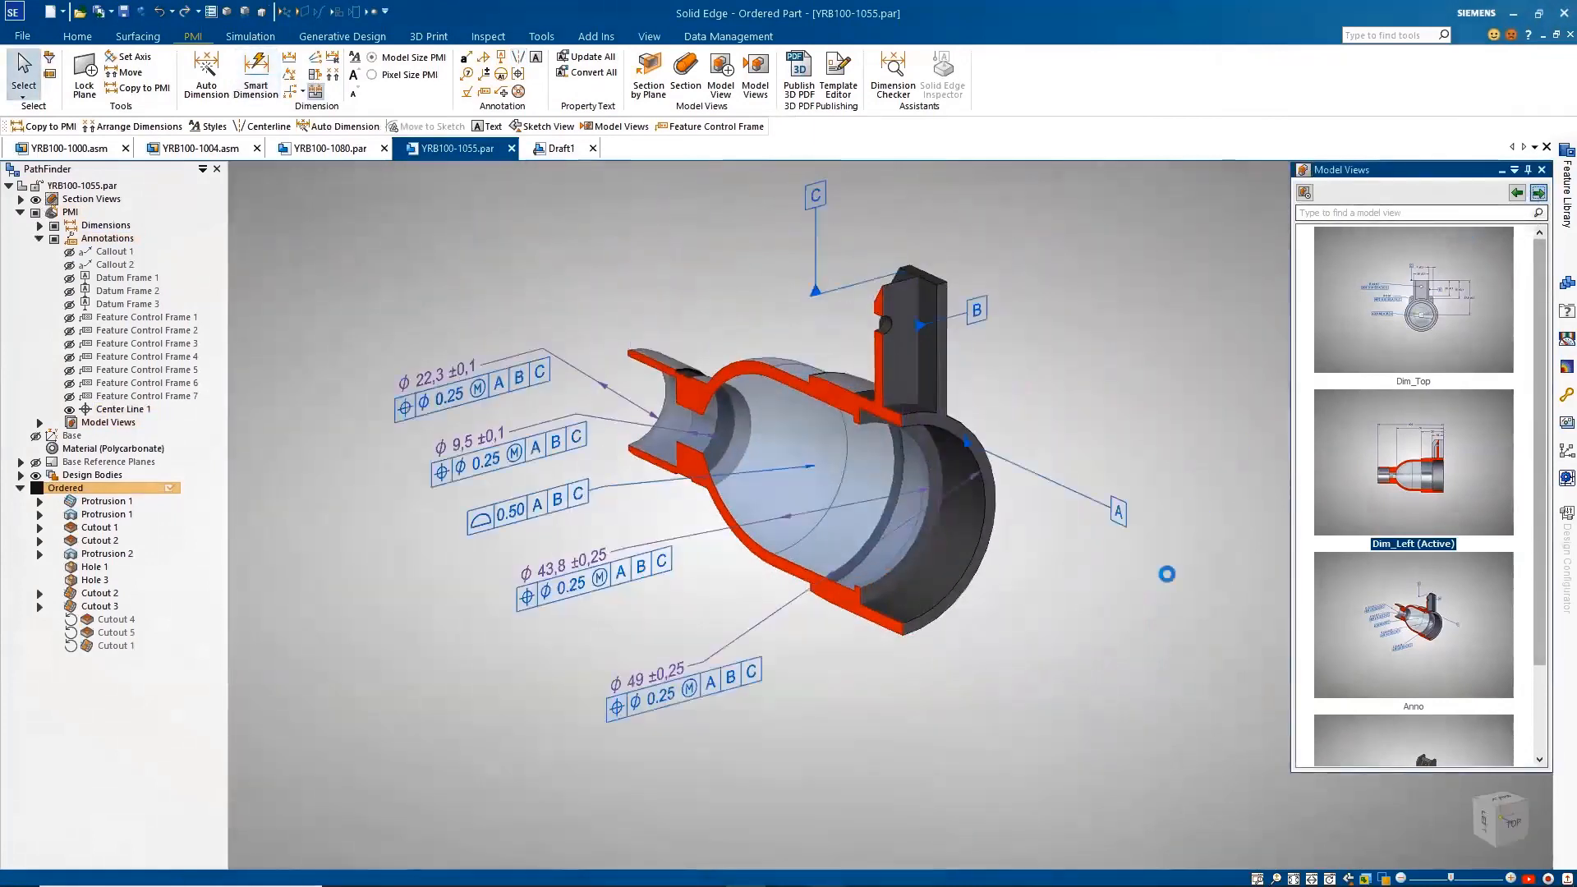
left_click(652, 577)
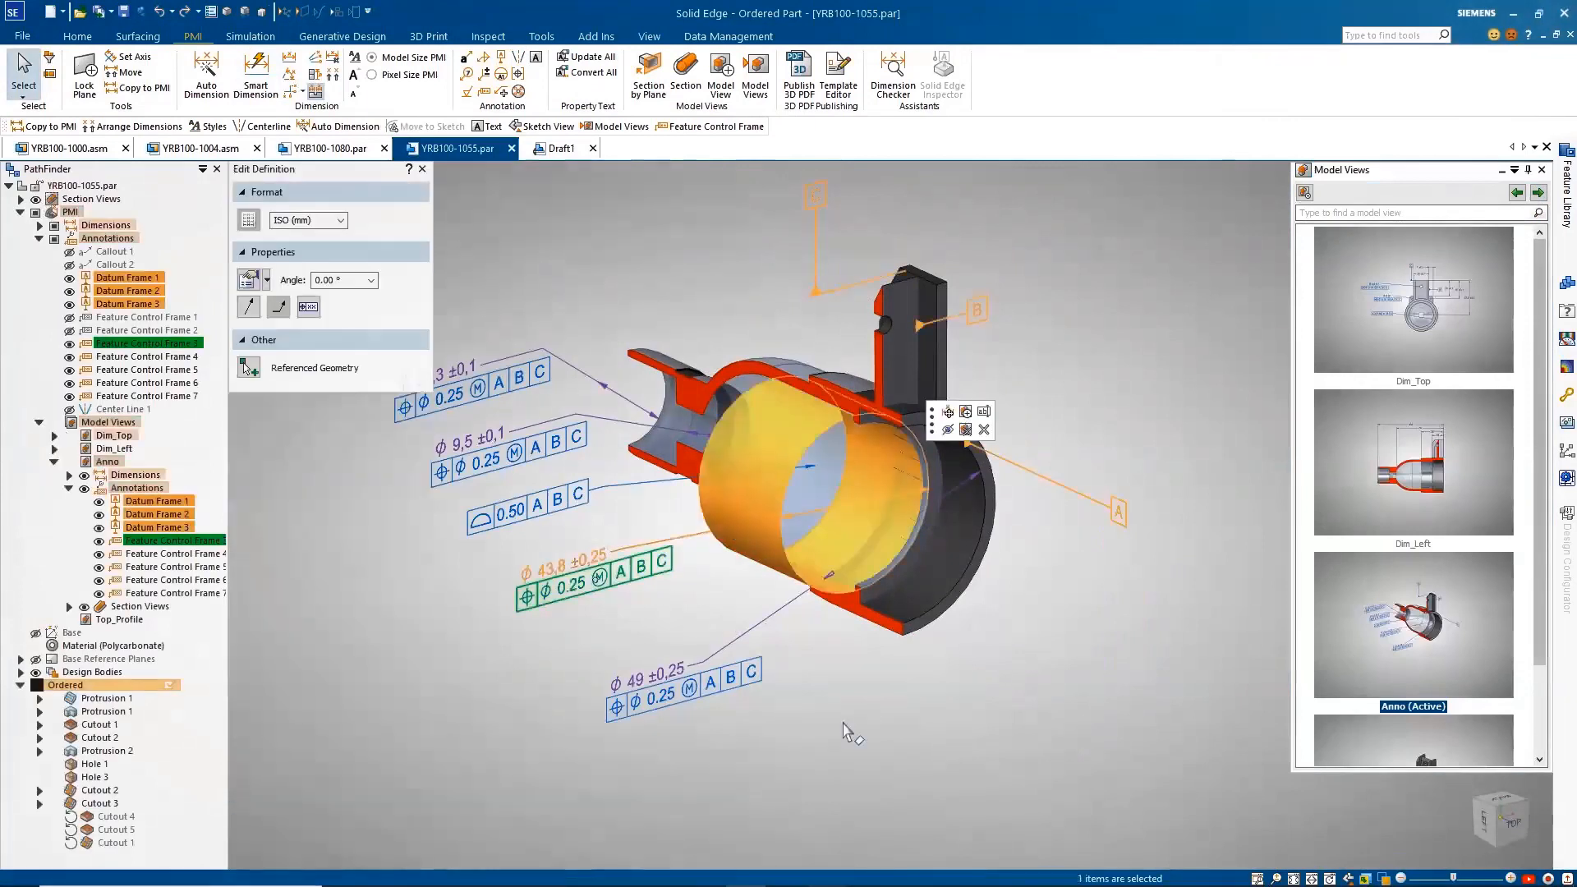
left_click(843, 723)
left_click(503, 461)
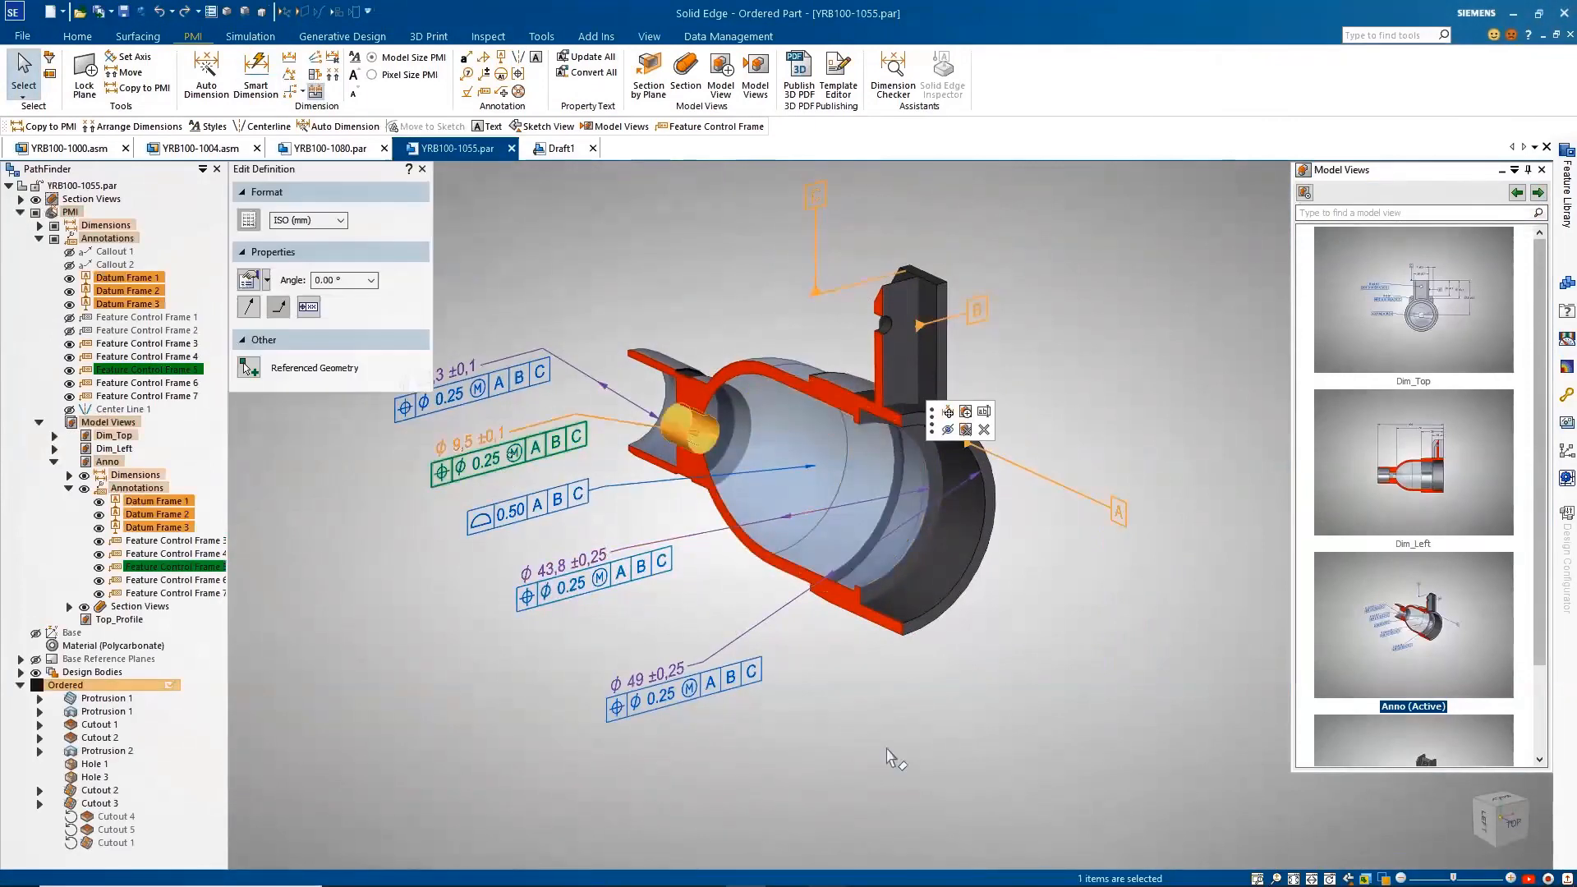
left_click(890, 754)
Step: Apply the Top_Profile model view and copy the bracket protrusion's profile dimensions to PMI
left_click(1539, 193)
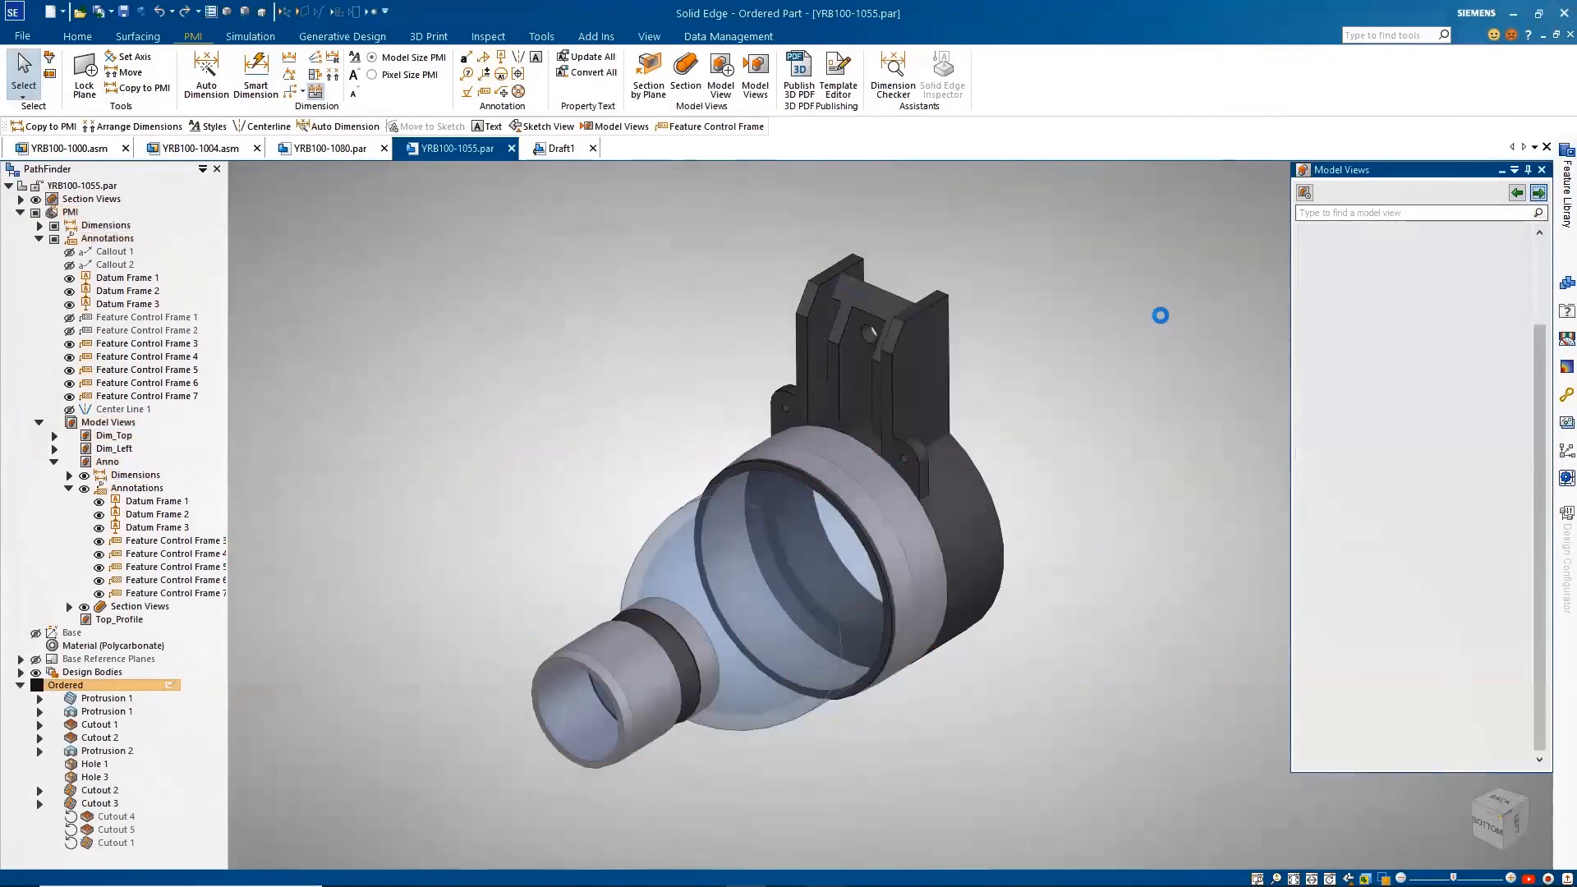
left_click(137, 88)
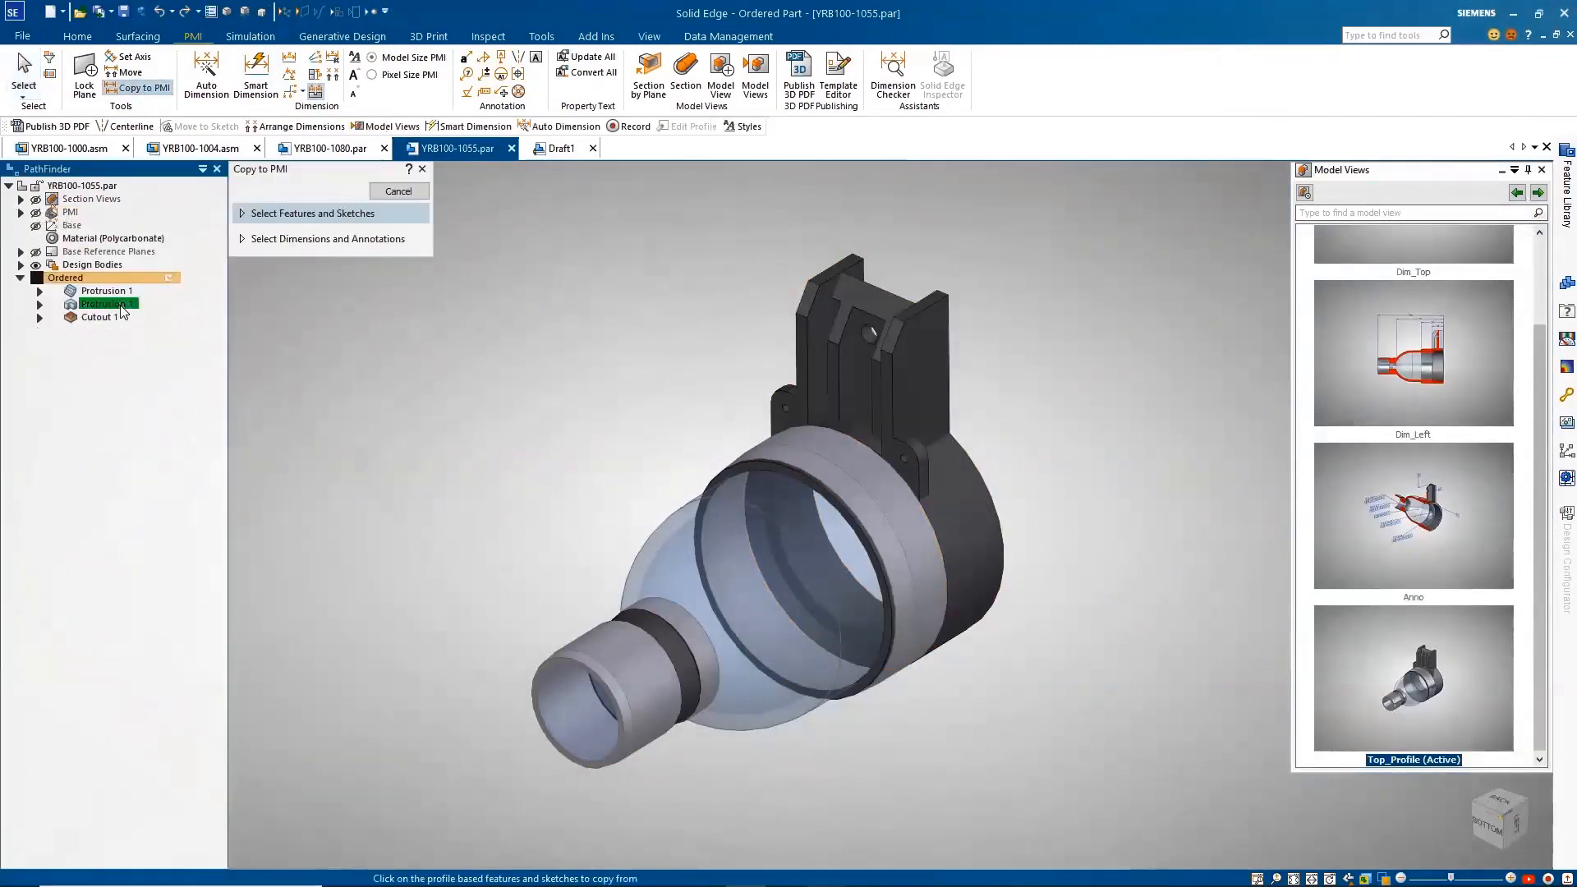
right_click(624, 334)
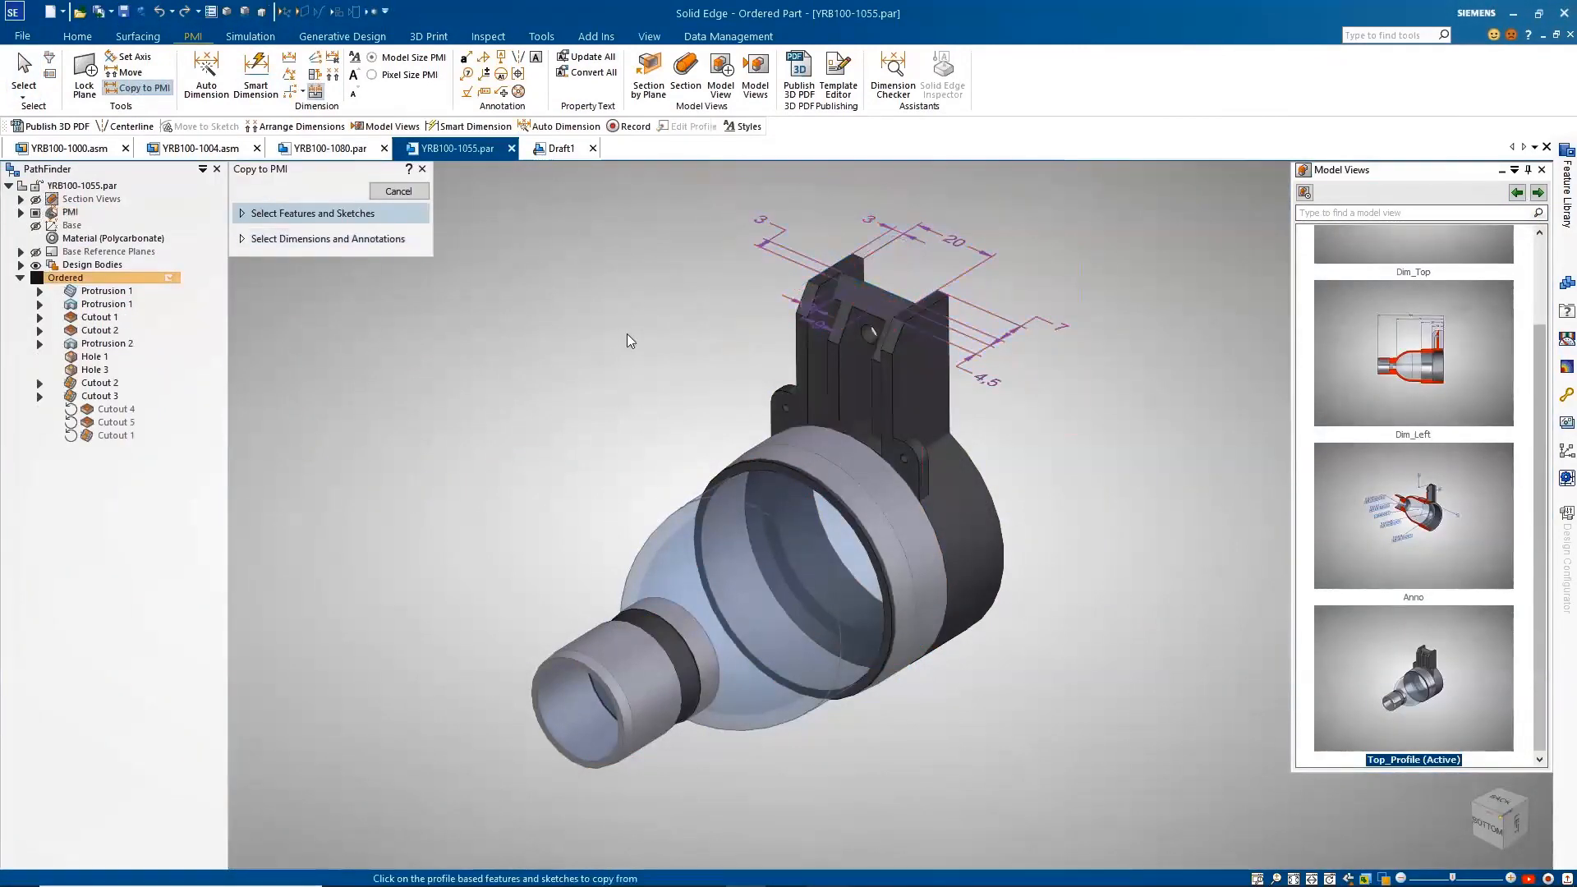
key("Escape")
Step: Examine the geometry referenced by two of the copied bracket profile dimensions
left_click(825, 326)
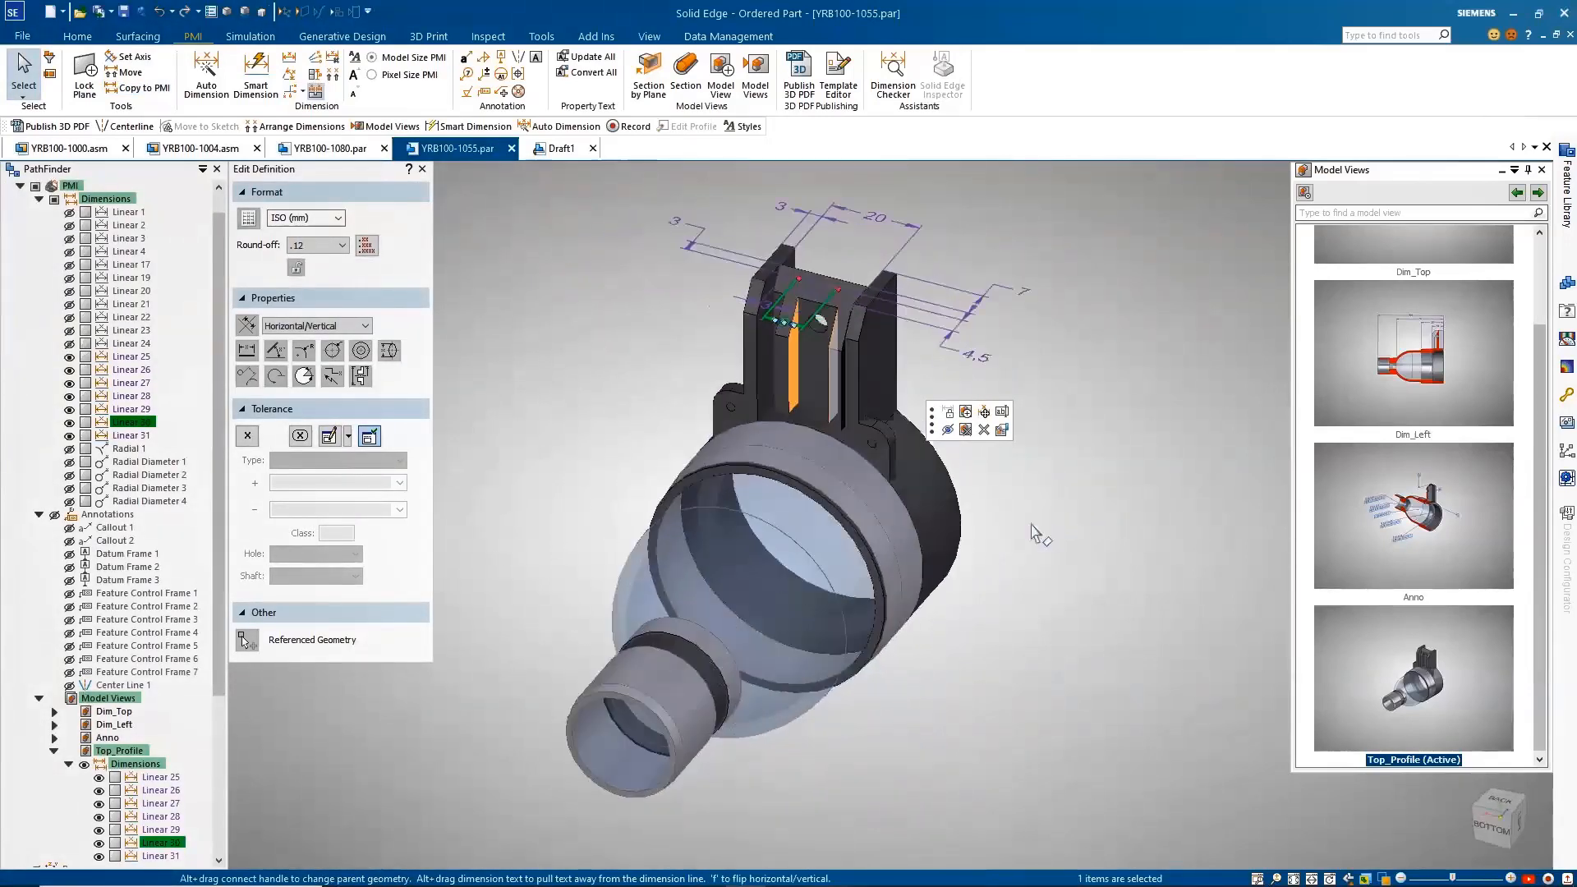
key("Escape")
left_click(764, 311)
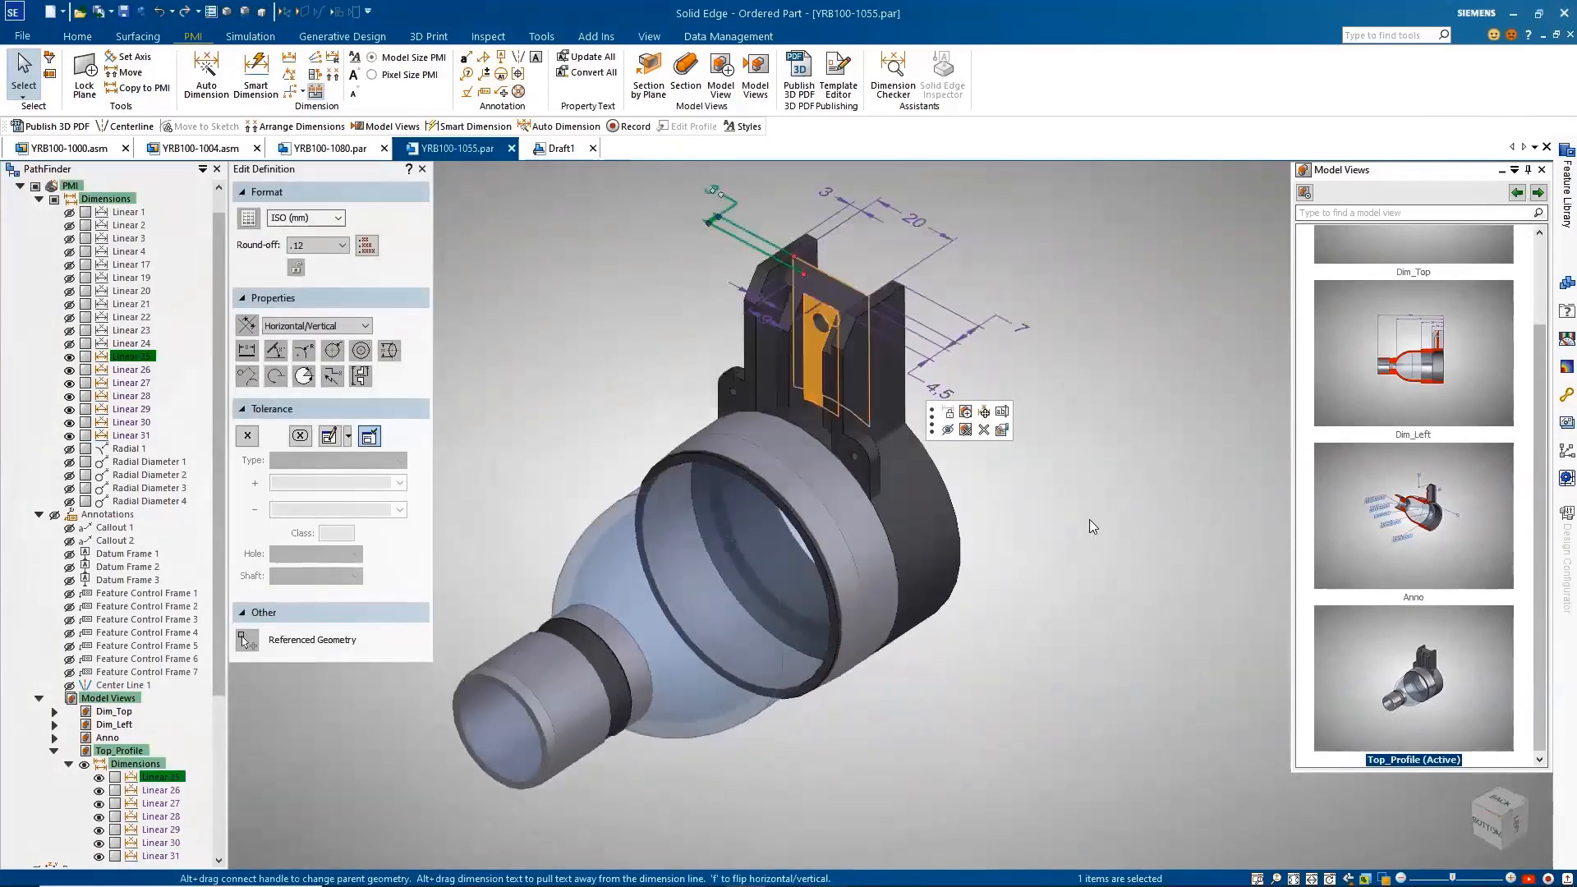
key("Escape")
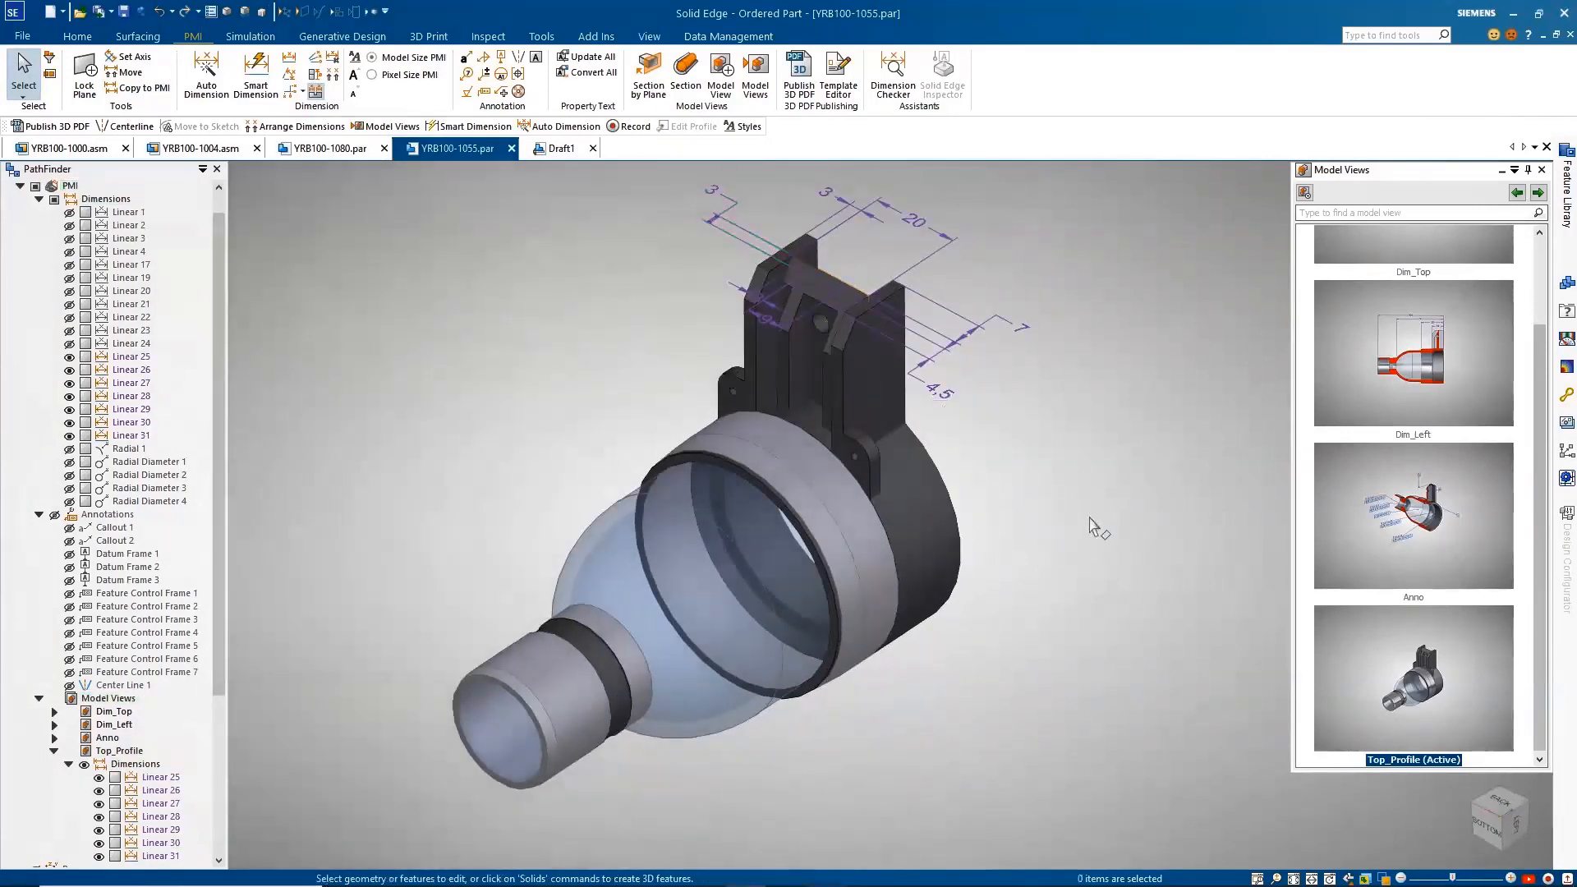
Step: Collapse the PMI entry in the feature tree and apply the Dim_Top model view
left_click(20, 187)
scroll(1308, 518, "up", 2)
double_click(1414, 300)
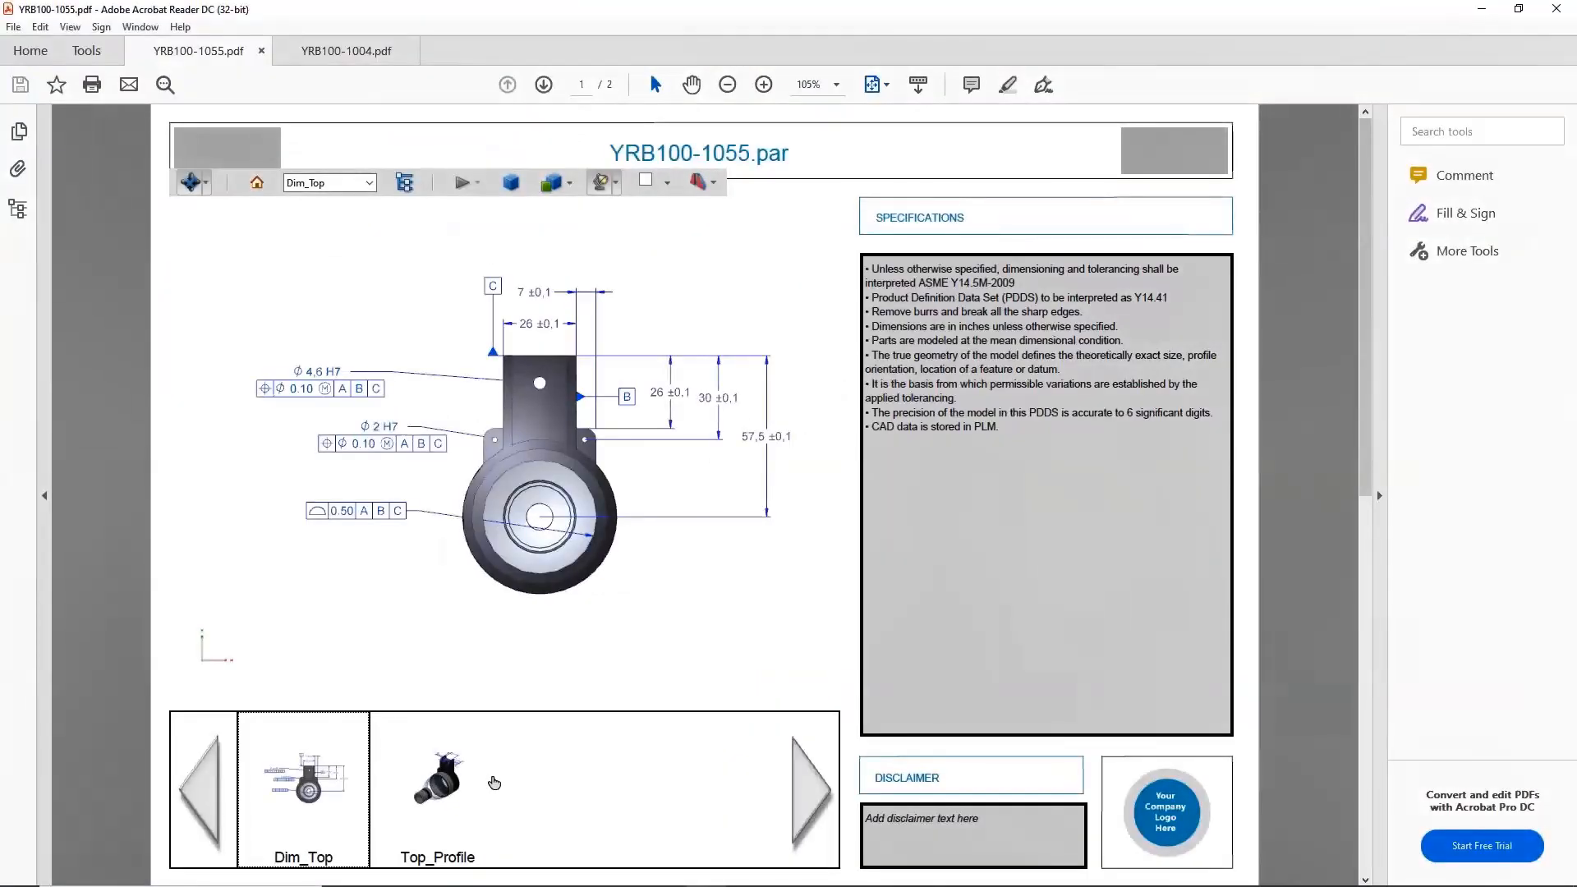
Step: In Acrobat Reader, show the Top_Profile view of YRB100-1055.pdf and look at its attached files
left_click(451, 796)
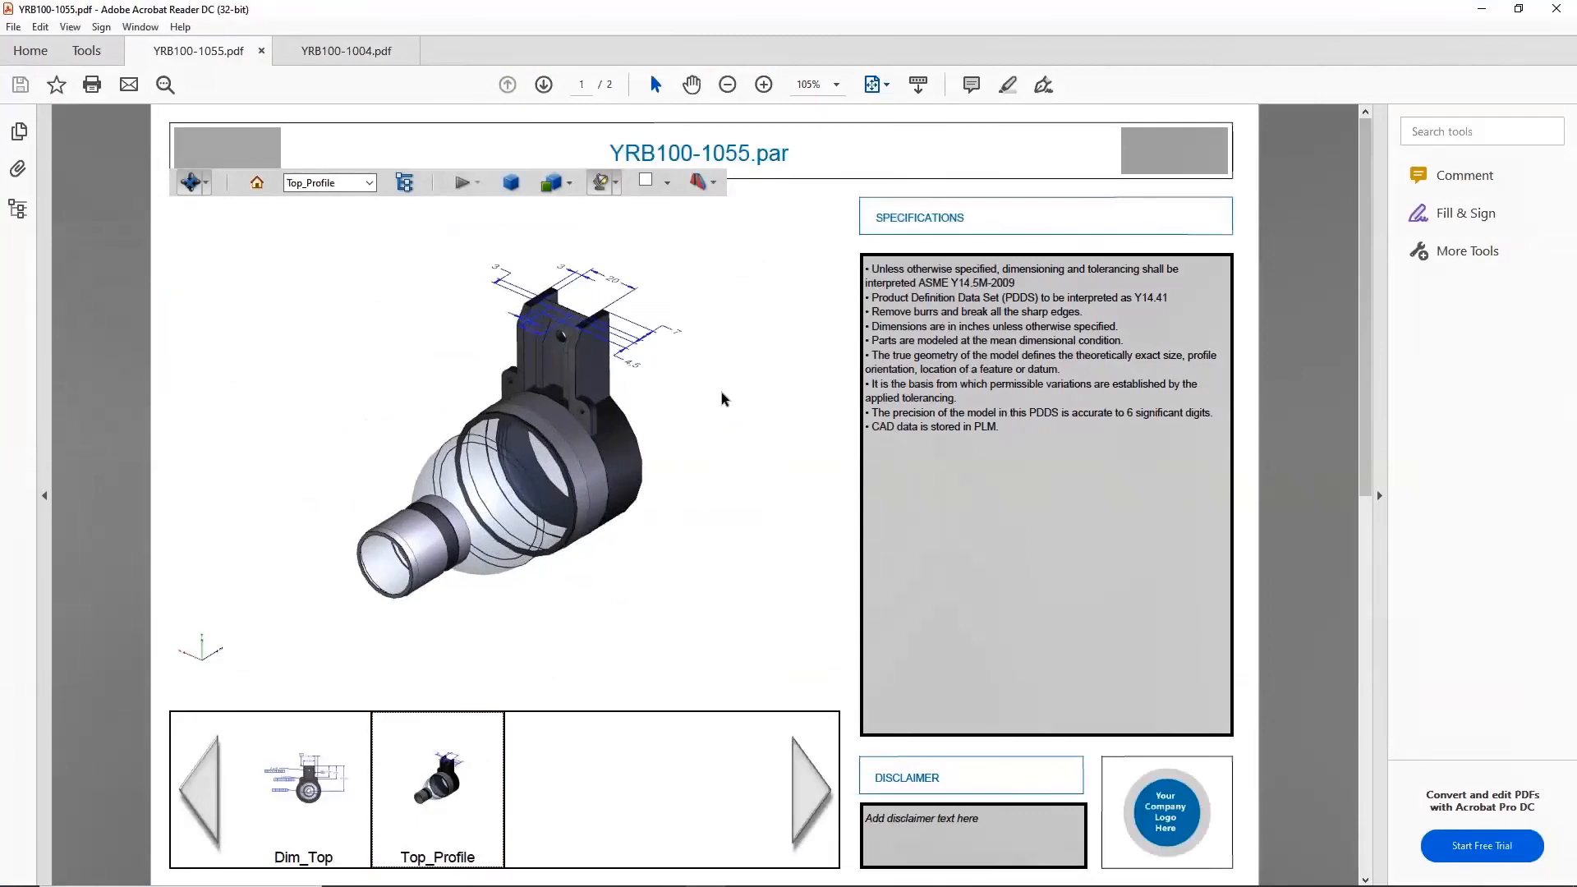
left_click(17, 169)
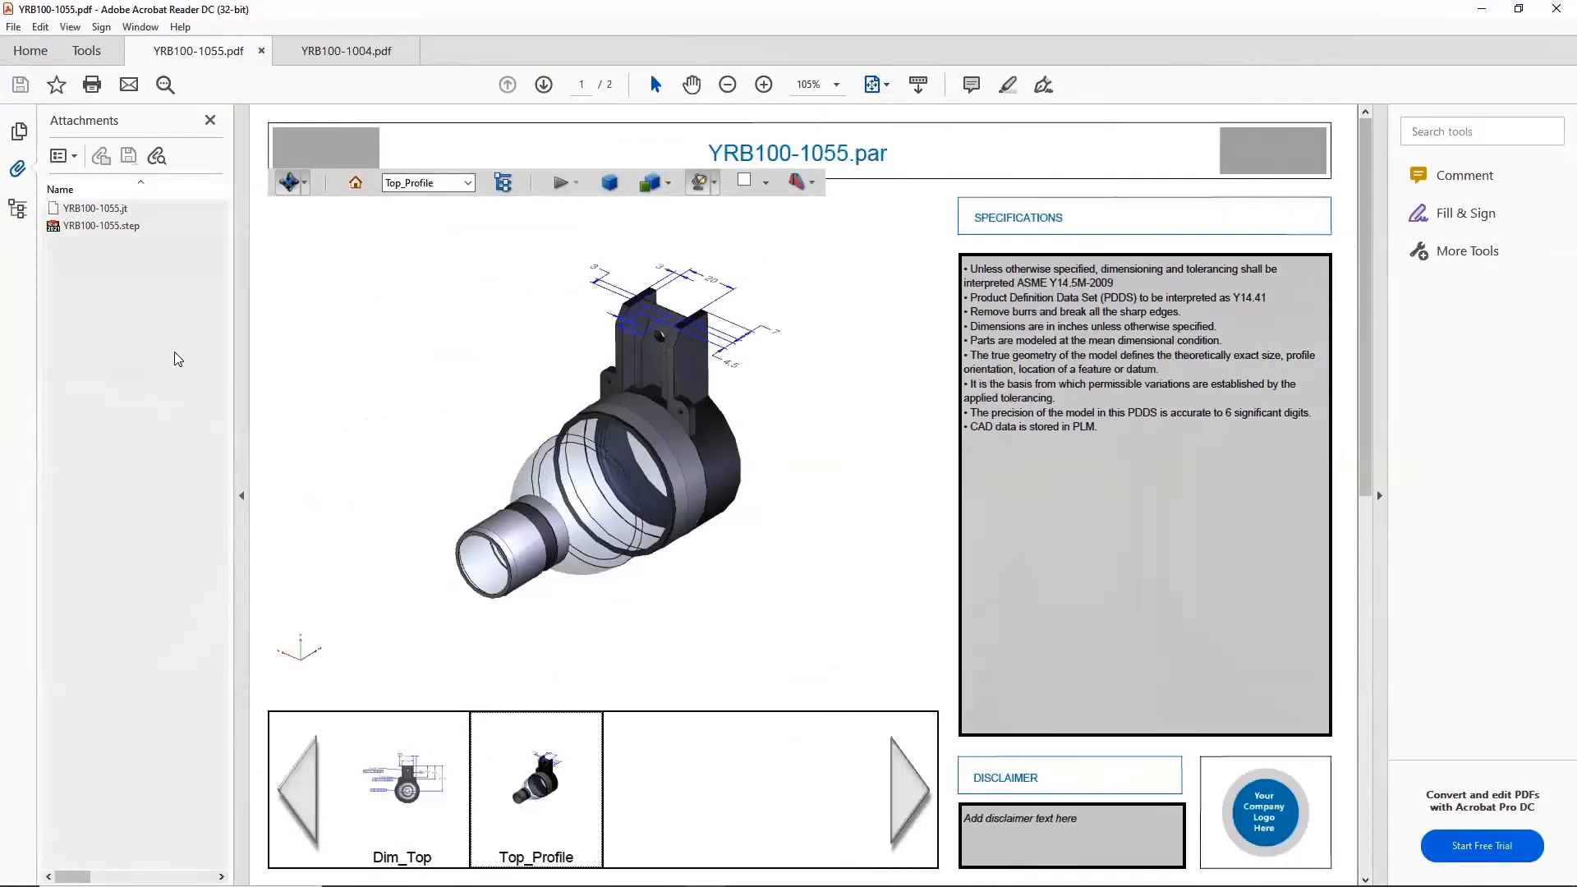
Step: In YRB100-1004.pdf, highlight YRB100-1094 from the parts list and YRB100-1242 from the model tree, and look at the attached files
left_click(345, 51)
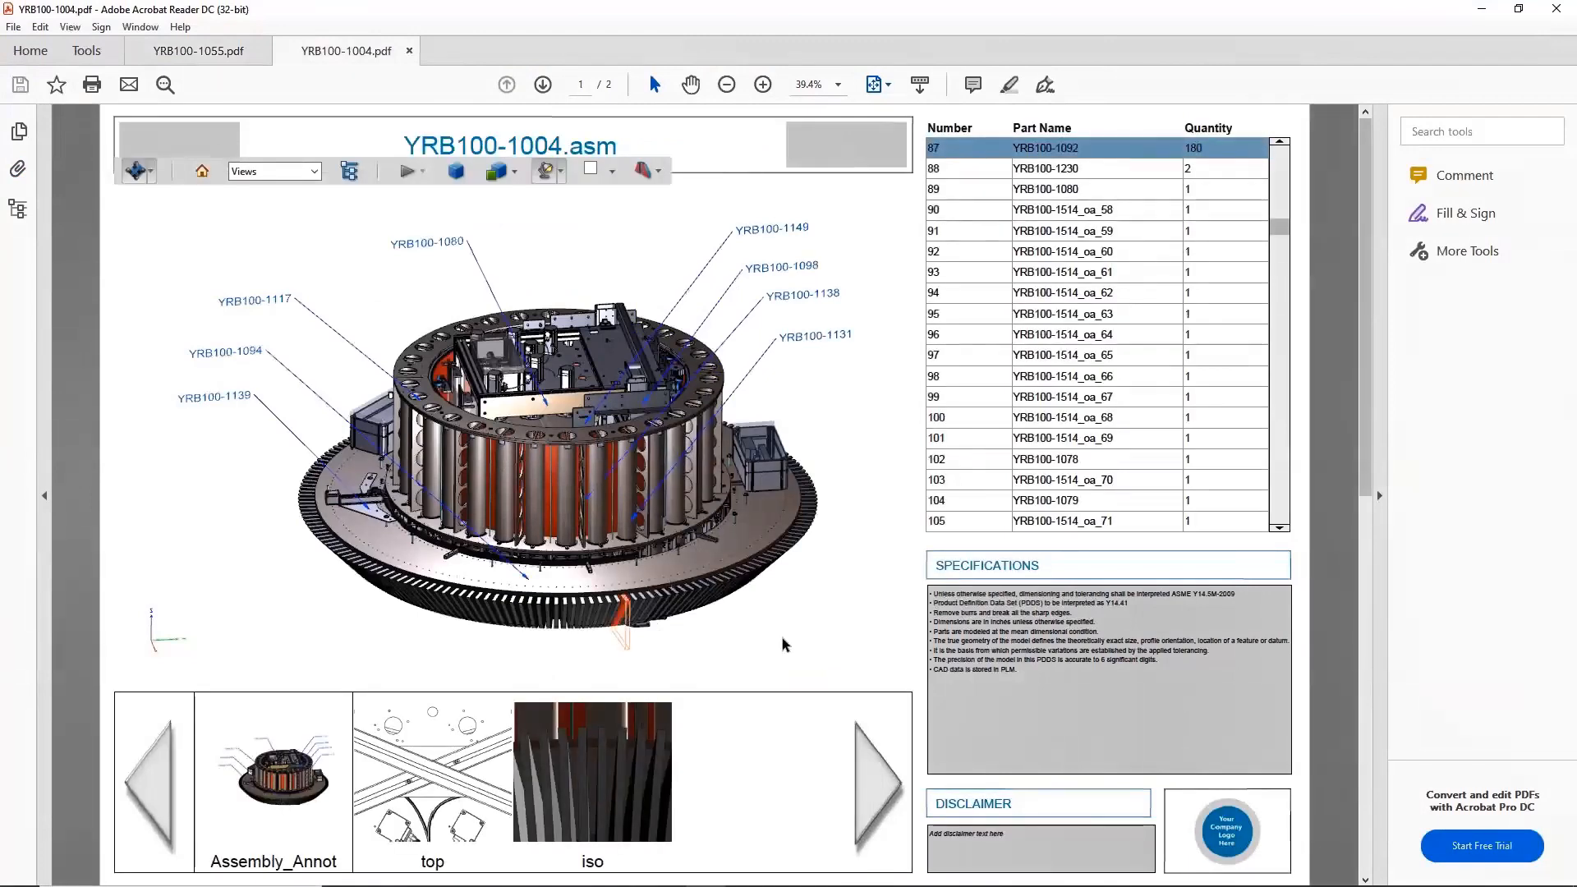
key("Up")
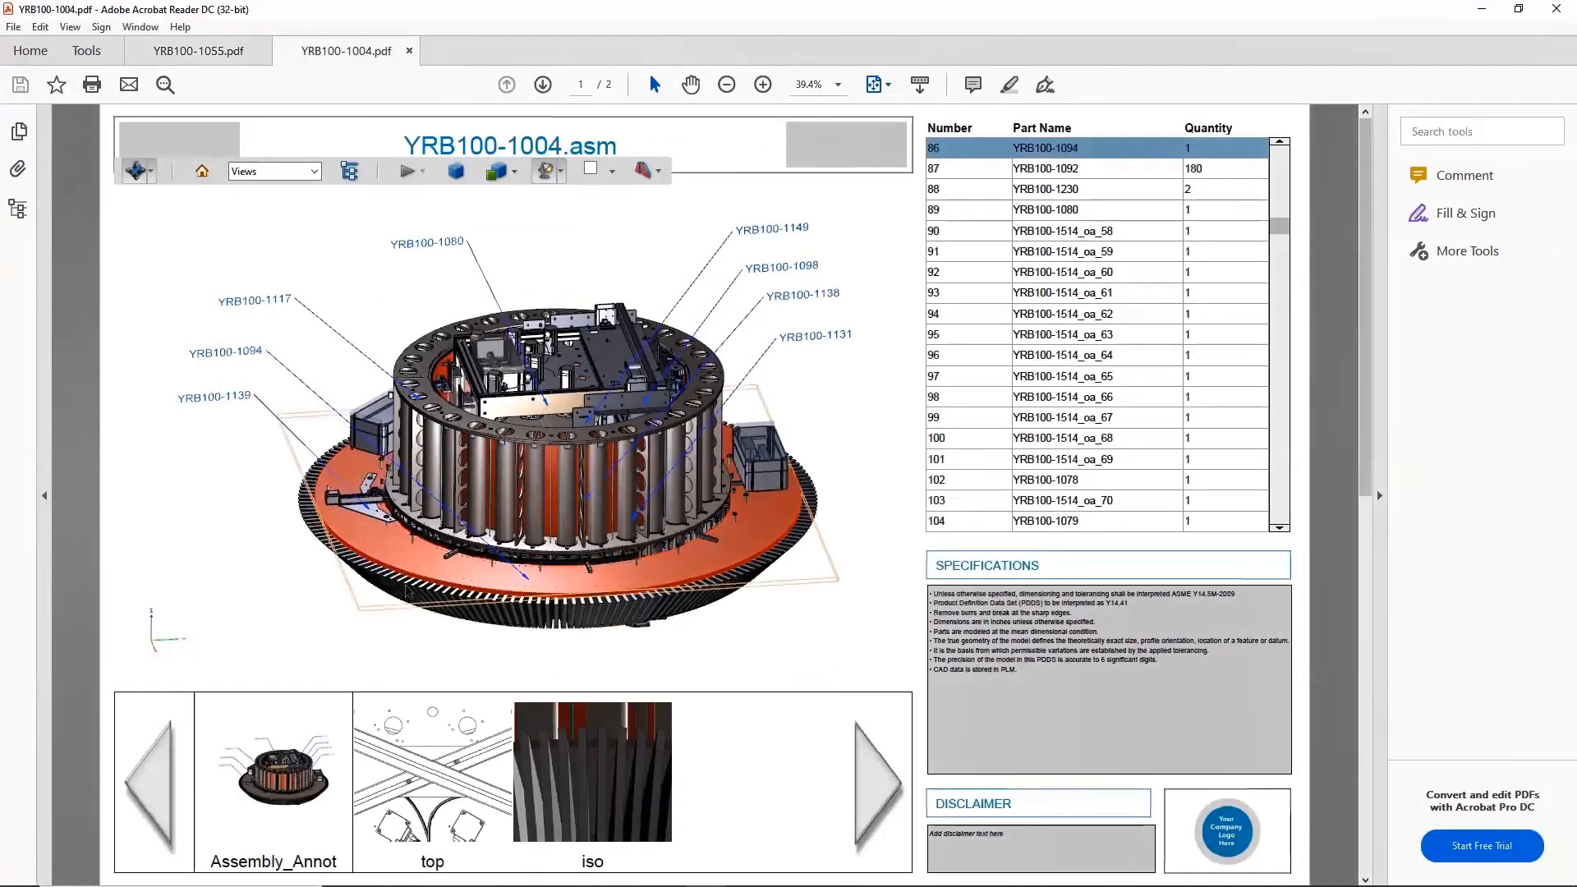
left_click(18, 209)
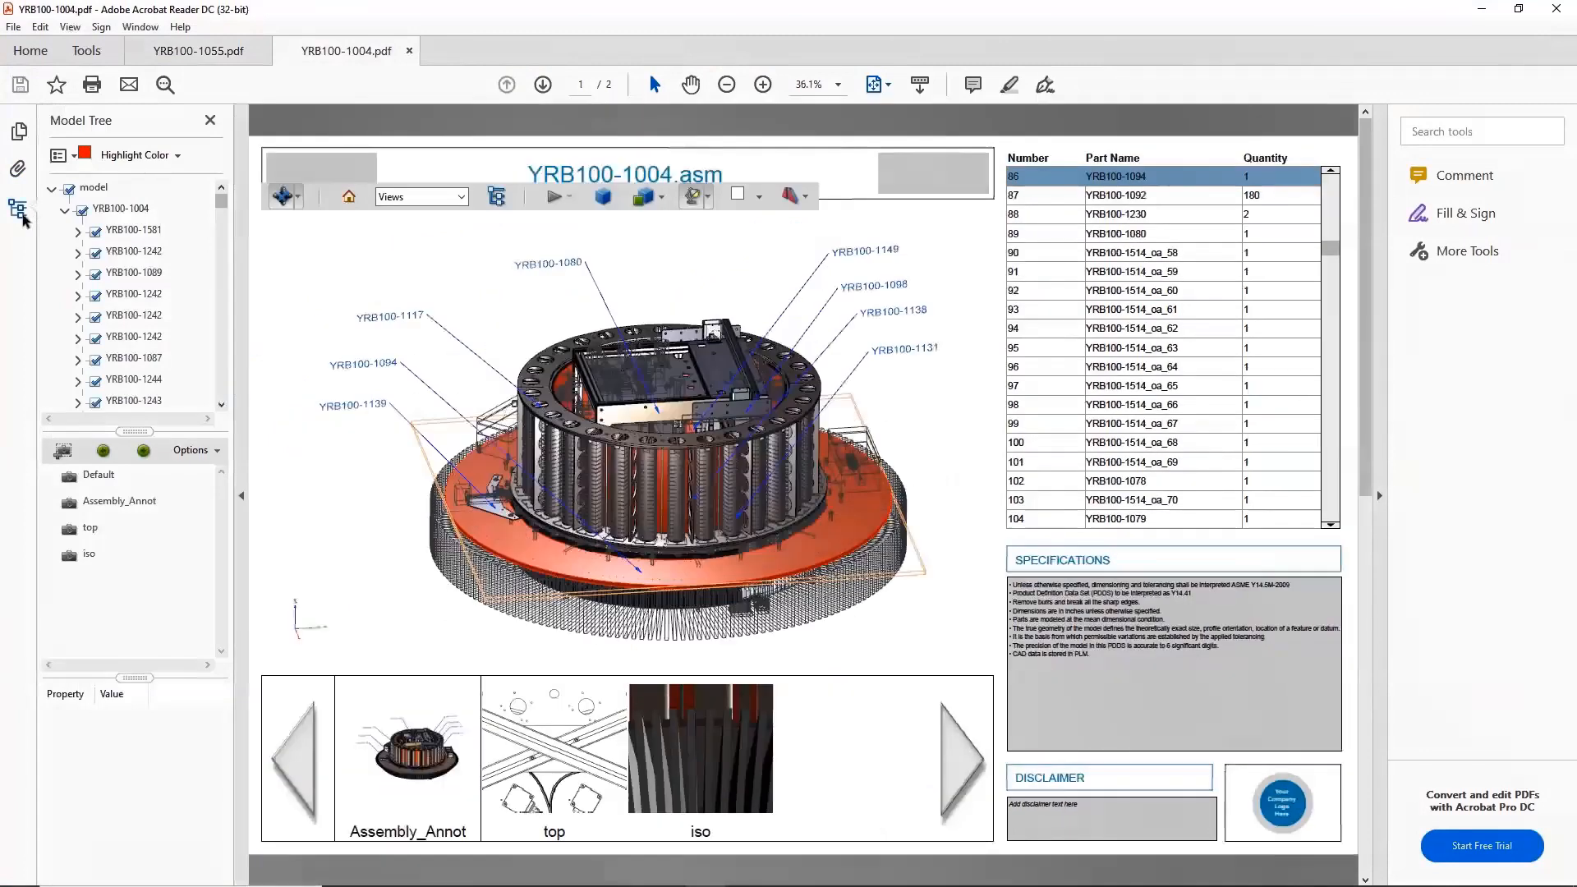
left_click(138, 294)
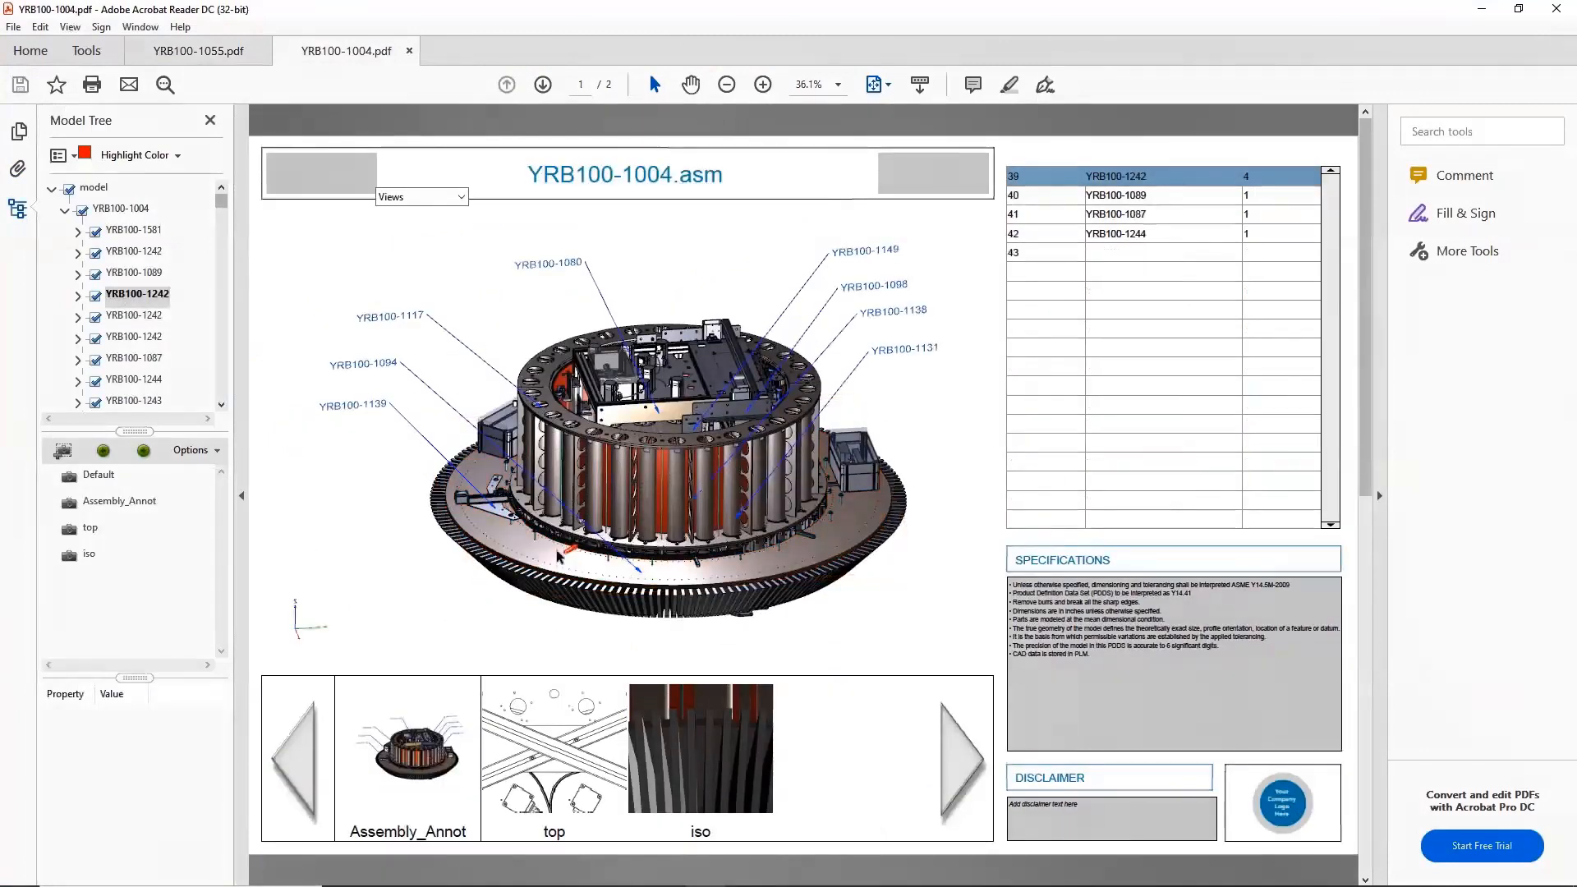
left_click(17, 169)
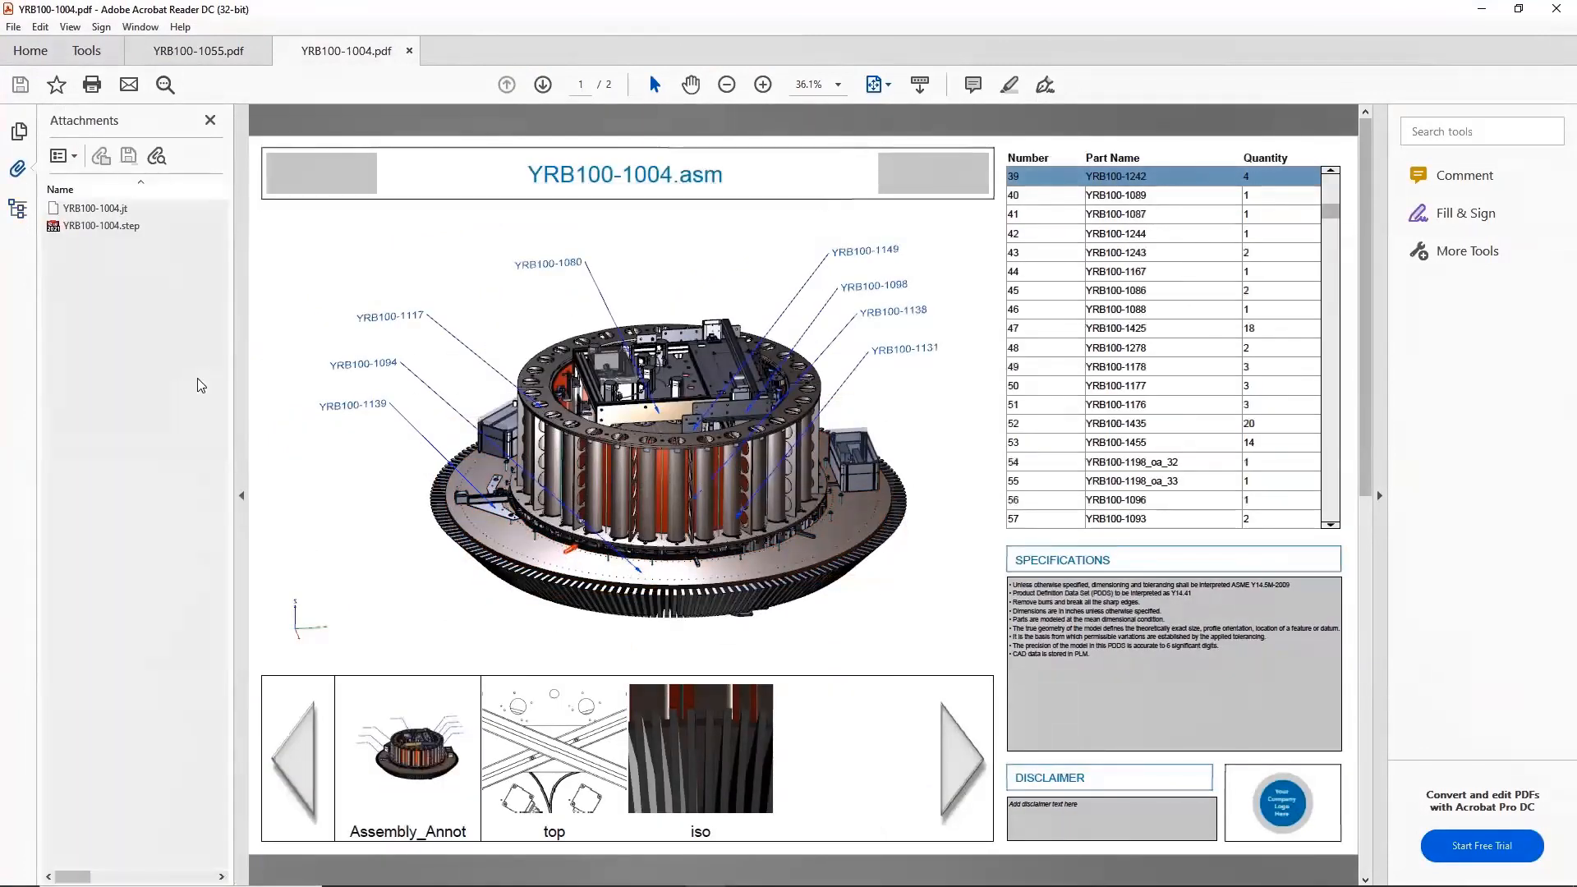